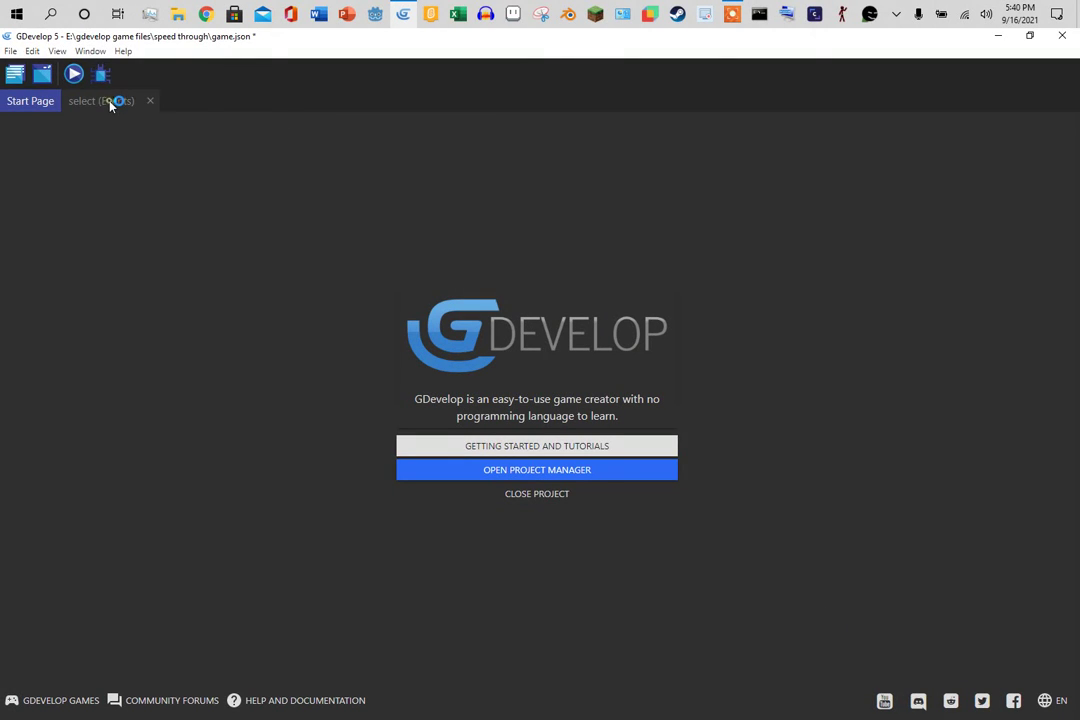
# Close the select scene tabs, then show and hide the project's scene list.
pyautogui.click(152, 101)
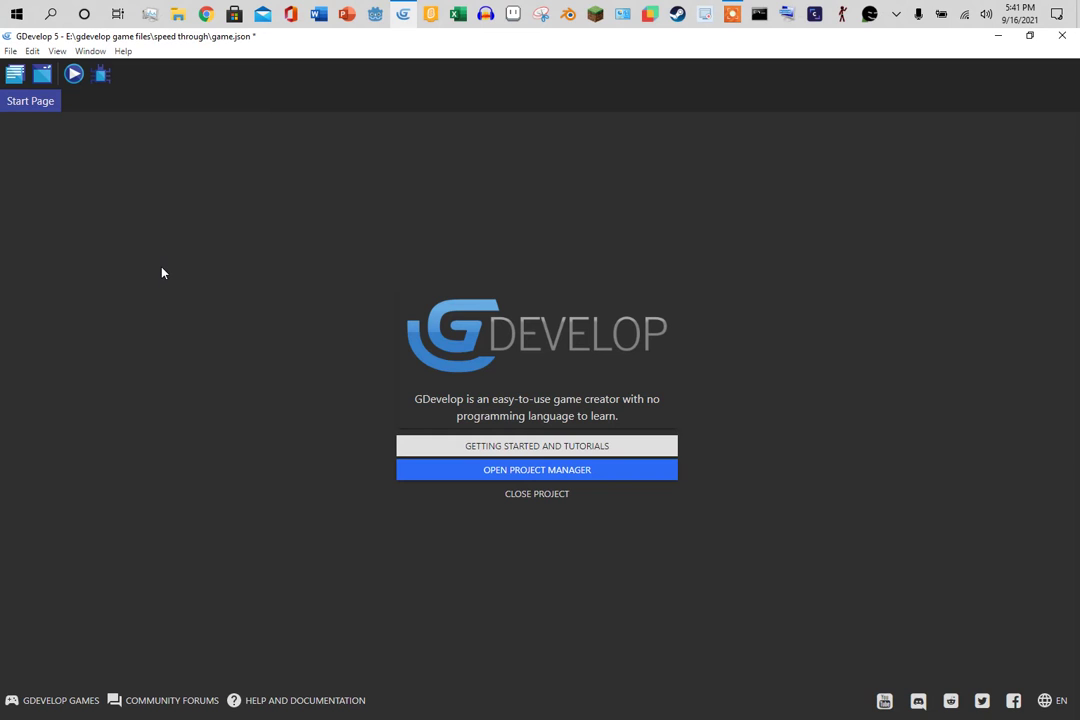
pyautogui.click(17, 73)
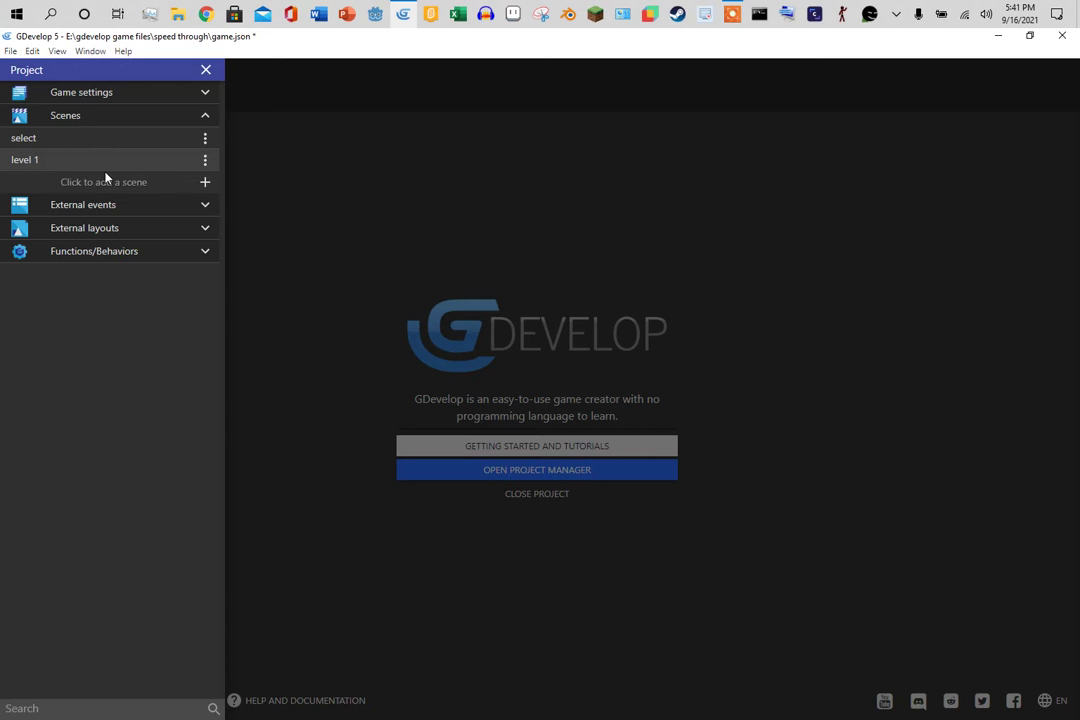
pyautogui.click(490, 362)
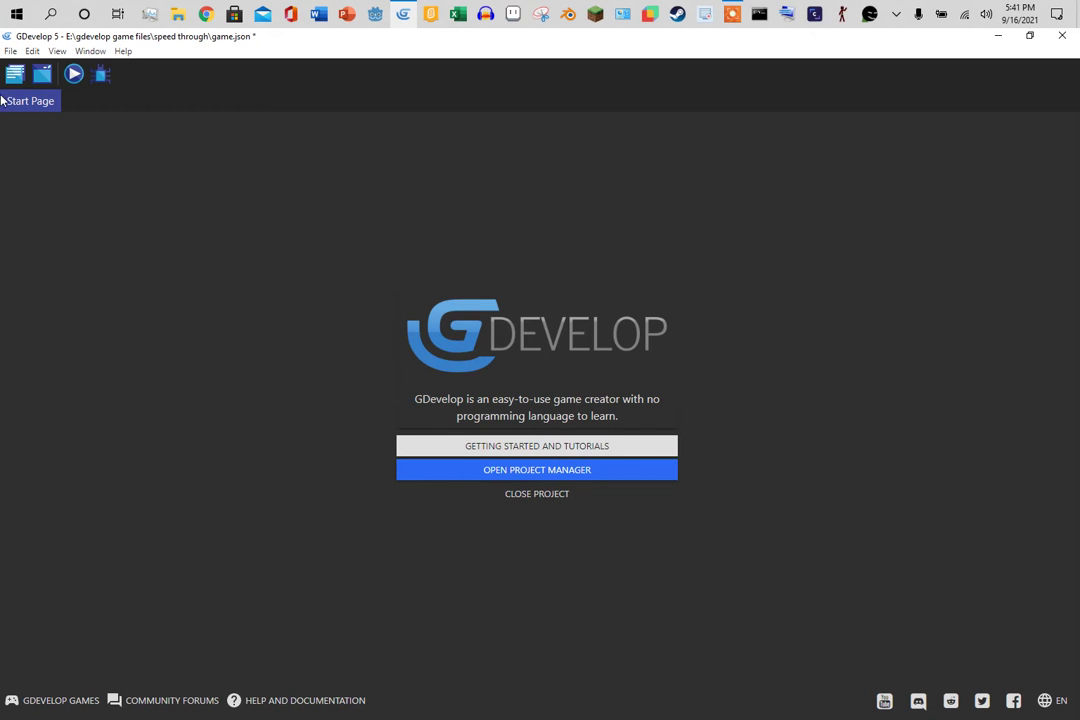
# Start a new game project and browse its location to the gdevelop game files folder.
pyautogui.click(10, 51)
pyautogui.click(20, 68)
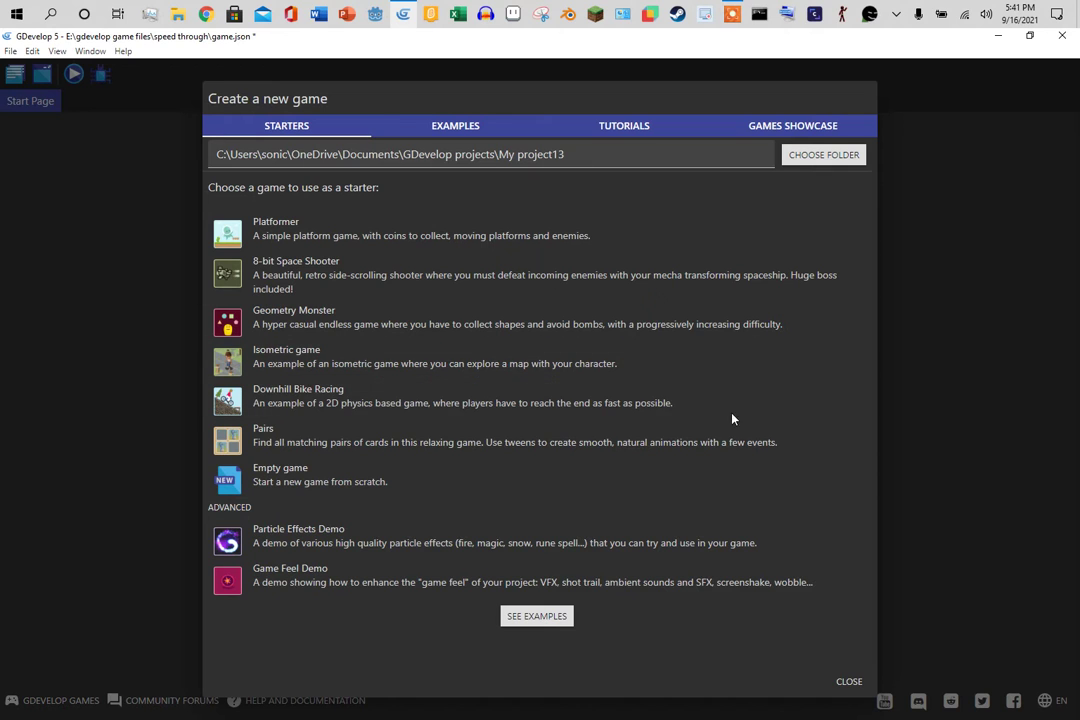
pyautogui.click(846, 154)
pyautogui.scroll(-1, 70, 292)
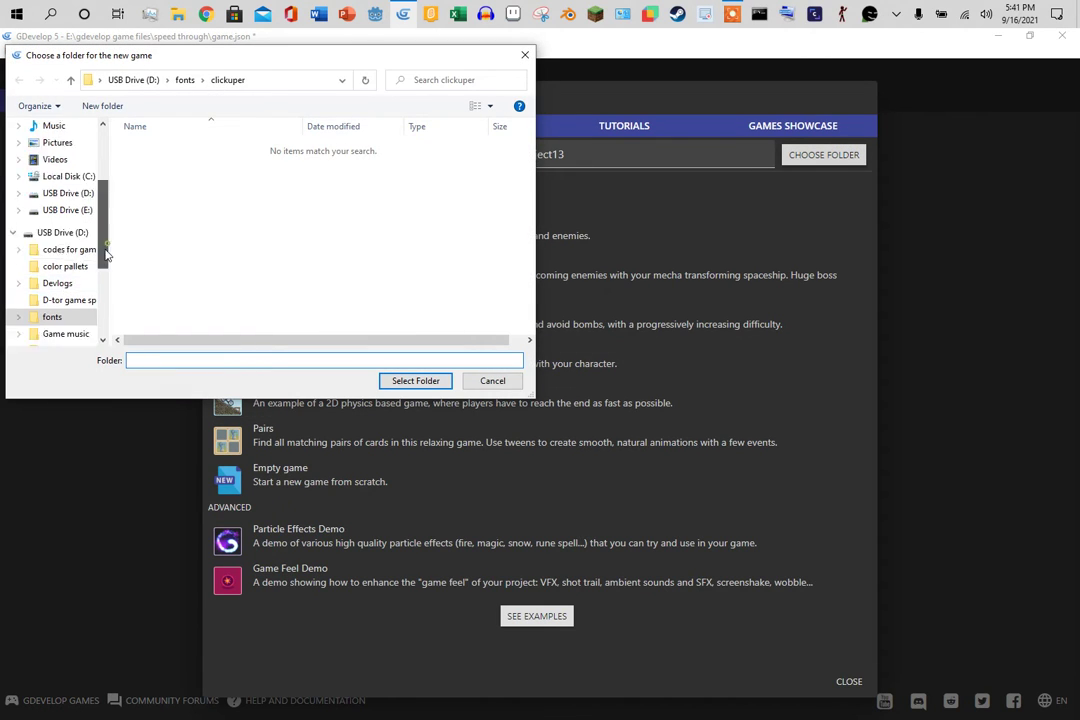
pyautogui.scroll(-3, 68, 295)
pyautogui.click(70, 283)
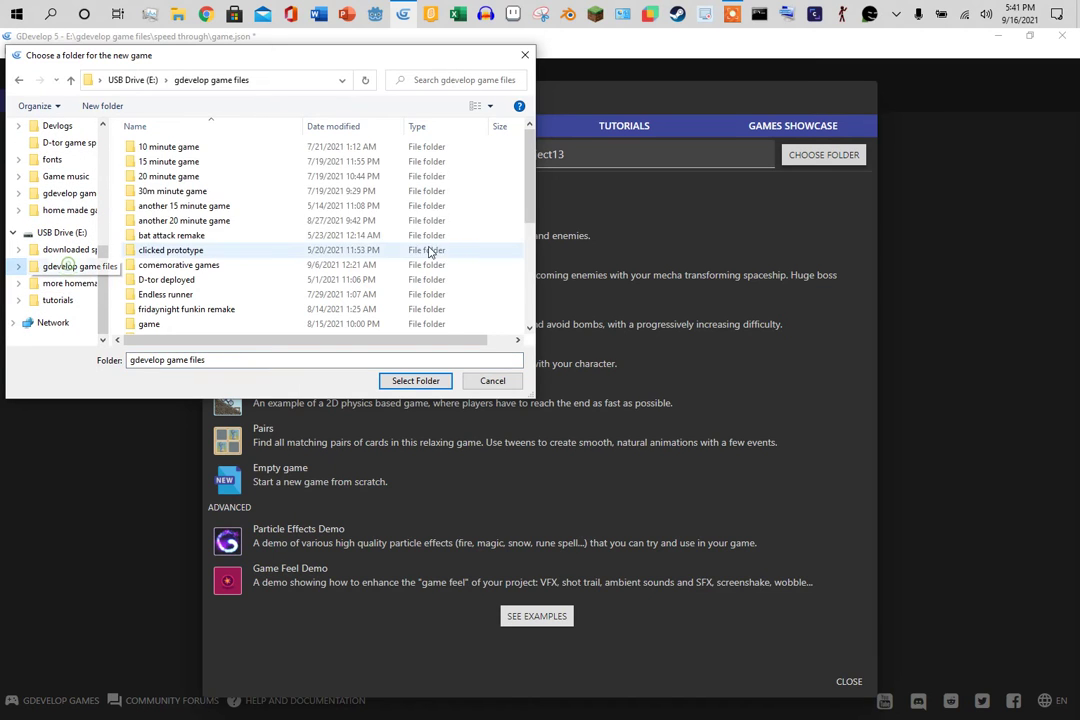
# Dismiss the folder picker and abandon the new game project.
pyautogui.moveTo(505, 176); pyautogui.dragTo(490, 182)
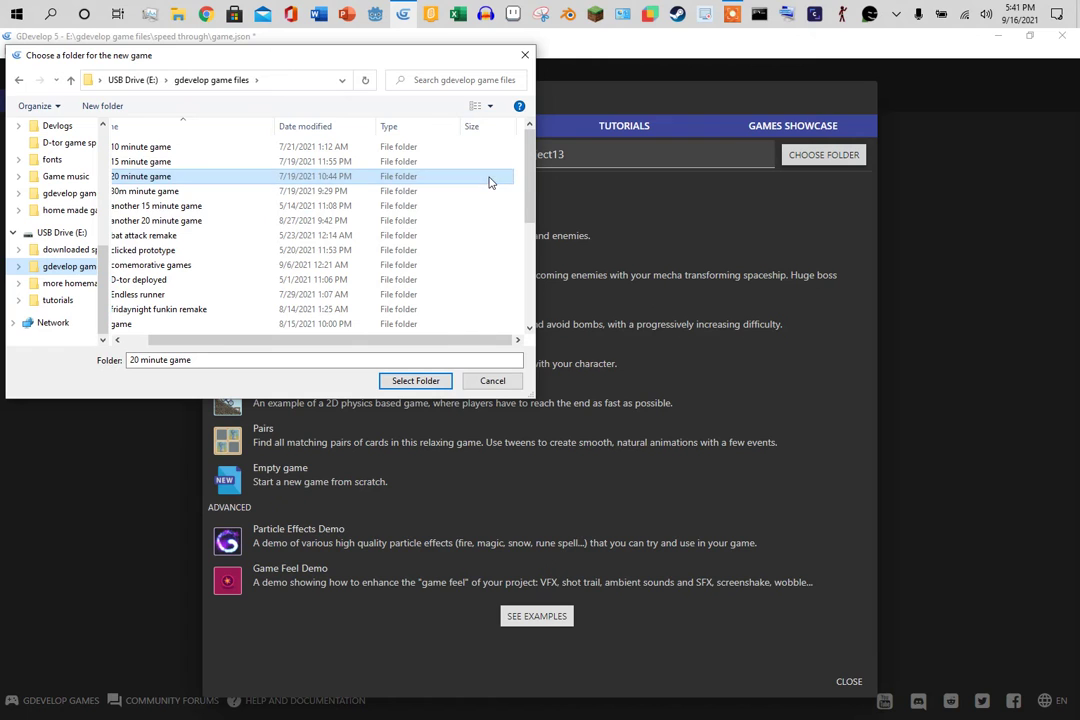
pyautogui.moveTo(490, 182)
pyautogui.mouseDown()
pyautogui.moveTo(525, 235)
pyautogui.moveTo(513, 313)
pyautogui.mouseUp()
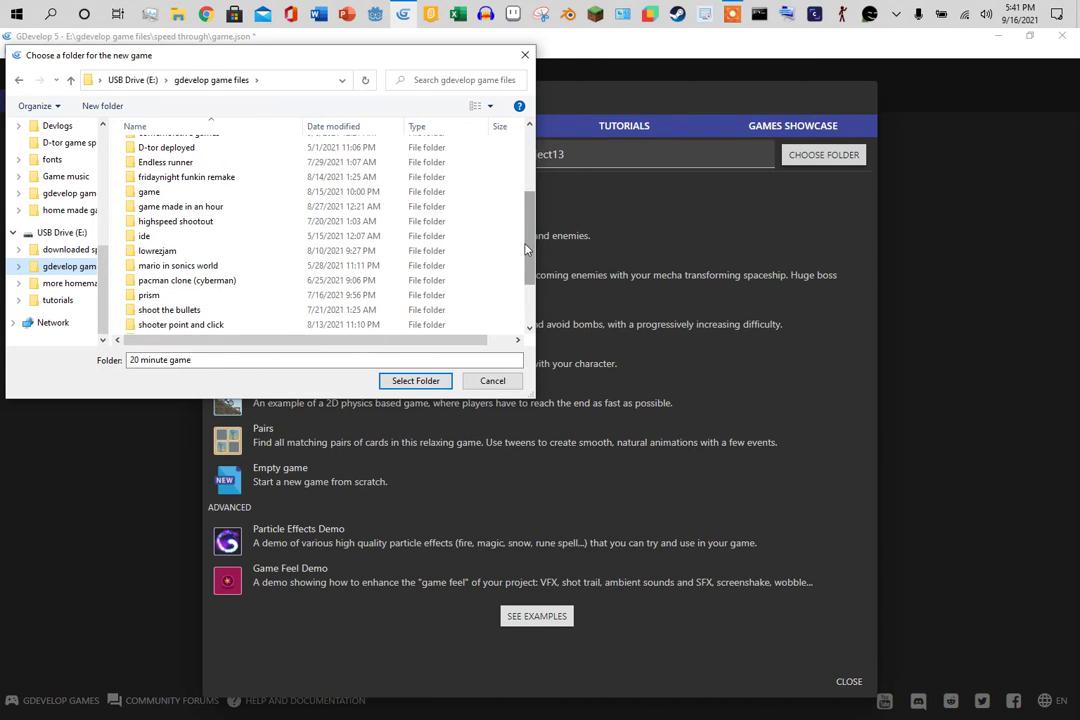
pyautogui.moveTo(527, 248); pyautogui.dragTo(528, 326)
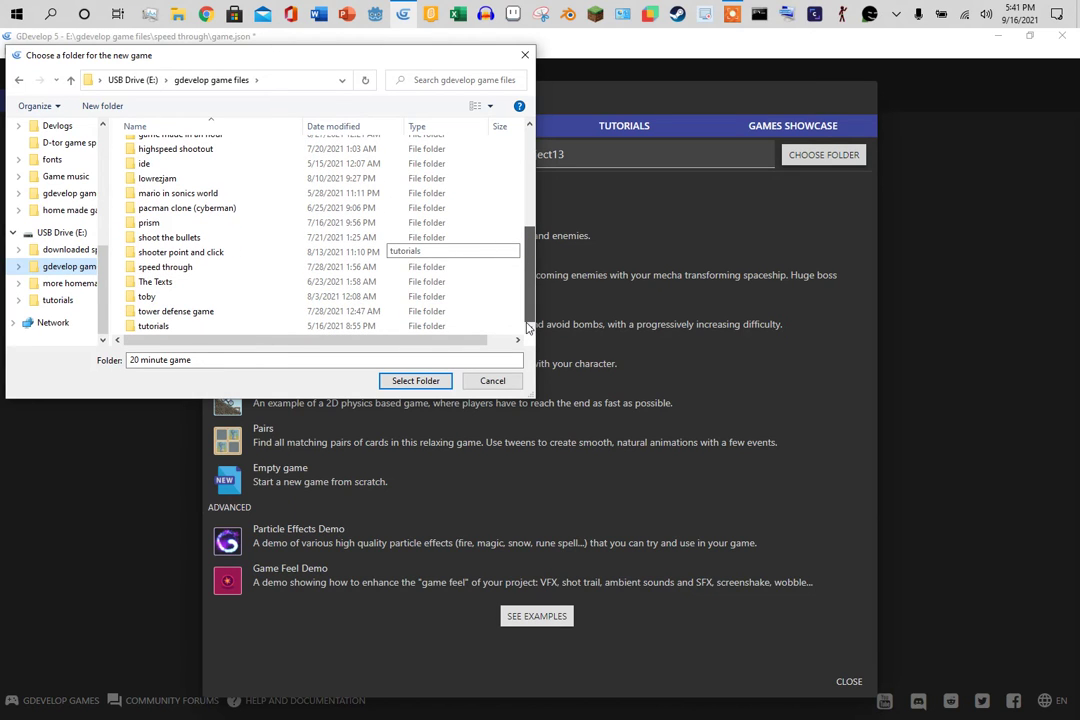
pyautogui.click(492, 380)
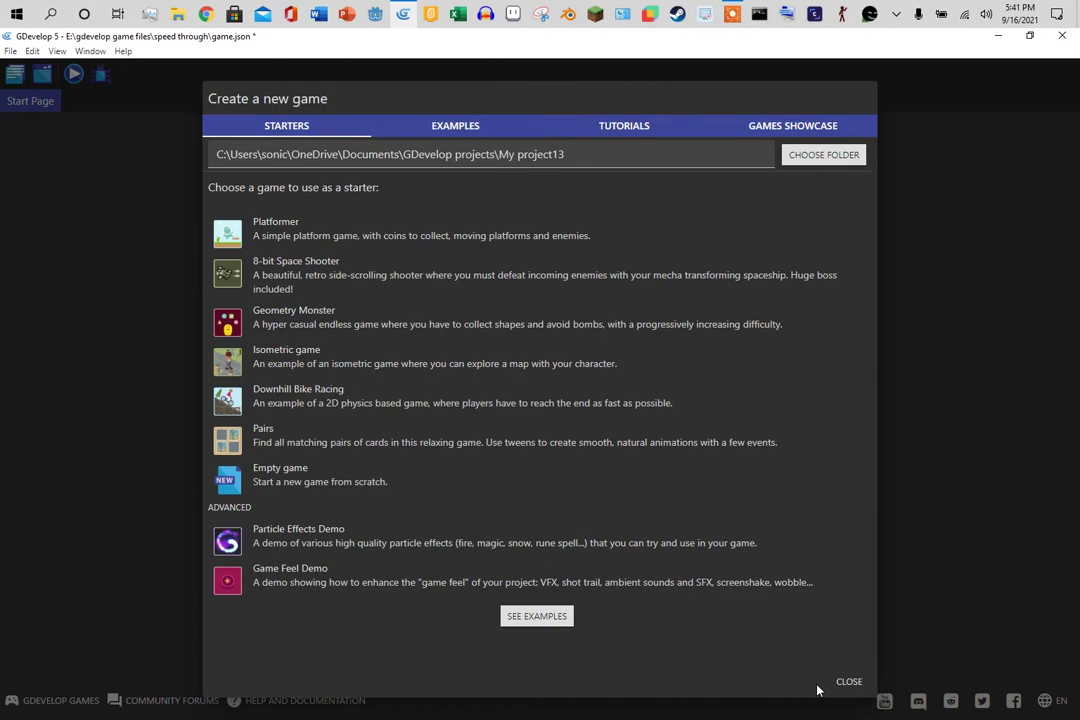
pyautogui.click(847, 681)
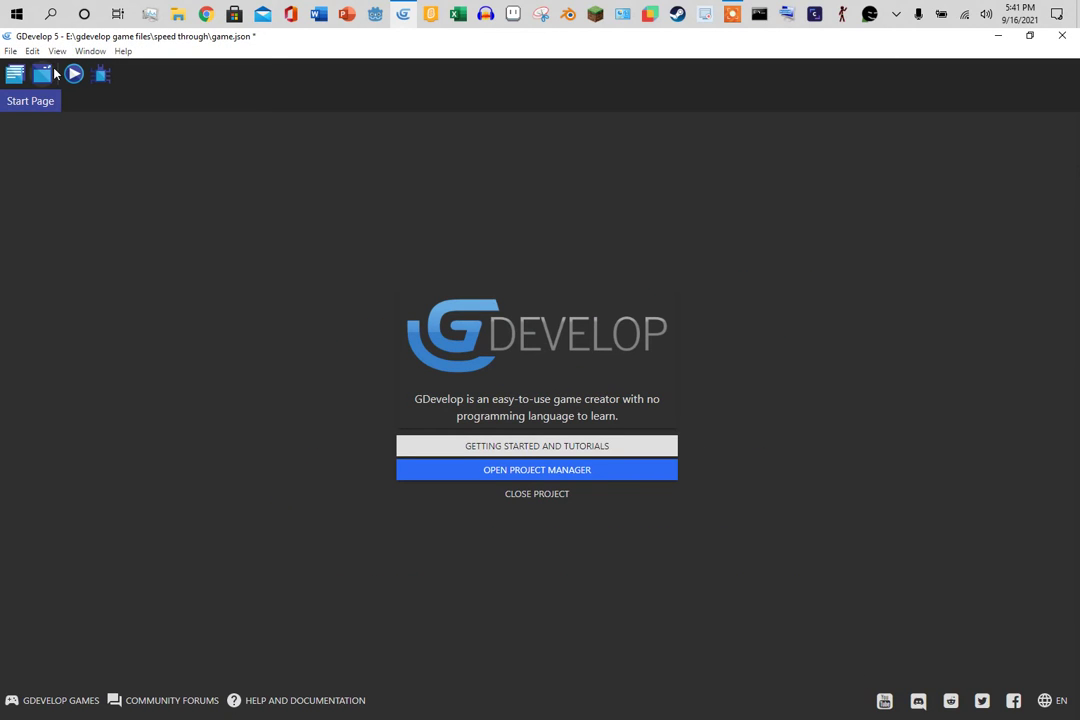
# Add a new text object reading 'Select a player'.
pyautogui.click(15, 74)
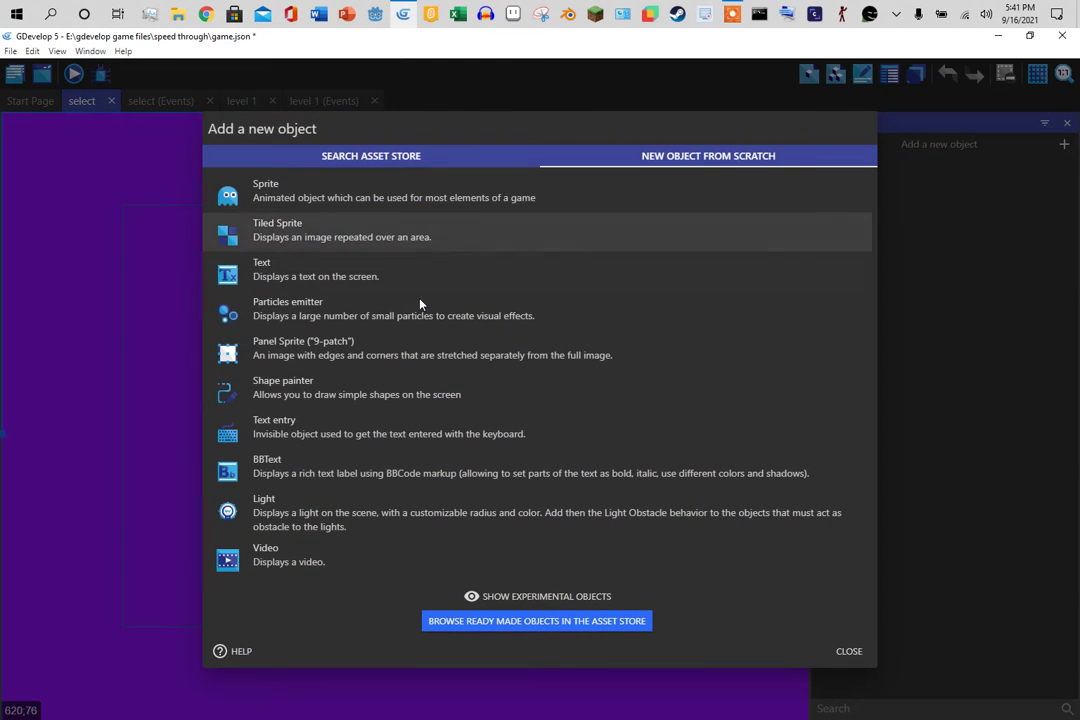
pyautogui.click(332, 289)
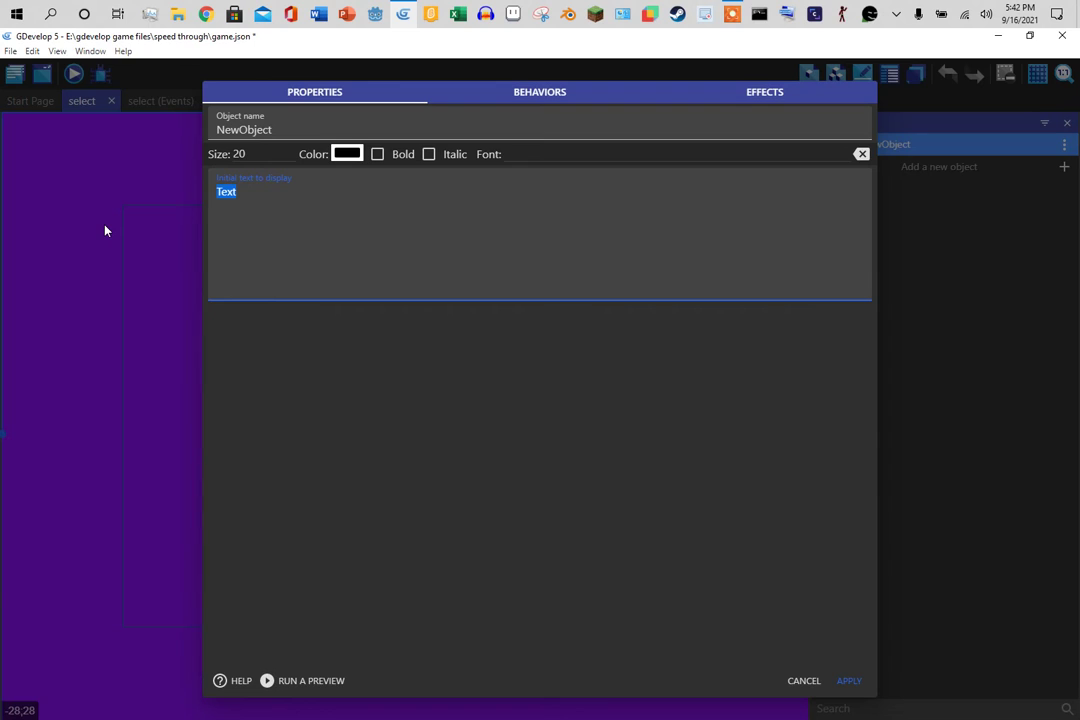
pyautogui.write('Select a playe')
pyautogui.write('r')
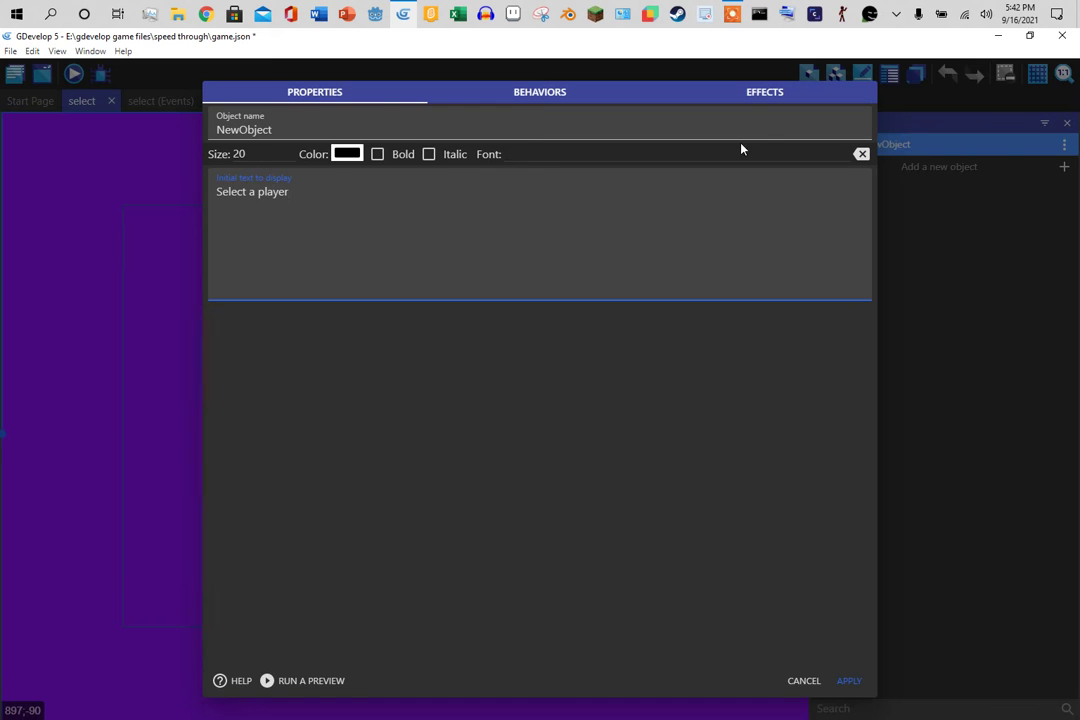
# Load the Mario-Kart-DS font from the mario_kart_ds folder into the text.
pyautogui.click(737, 153)
pyautogui.click(720, 188)
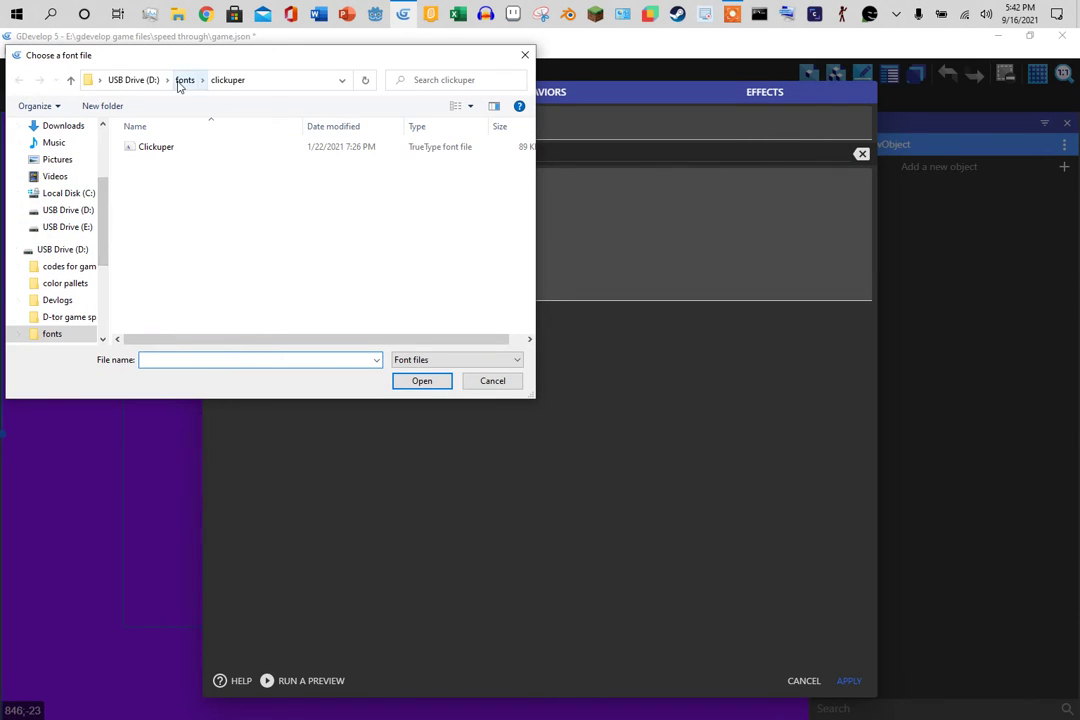
pyautogui.click(185, 80)
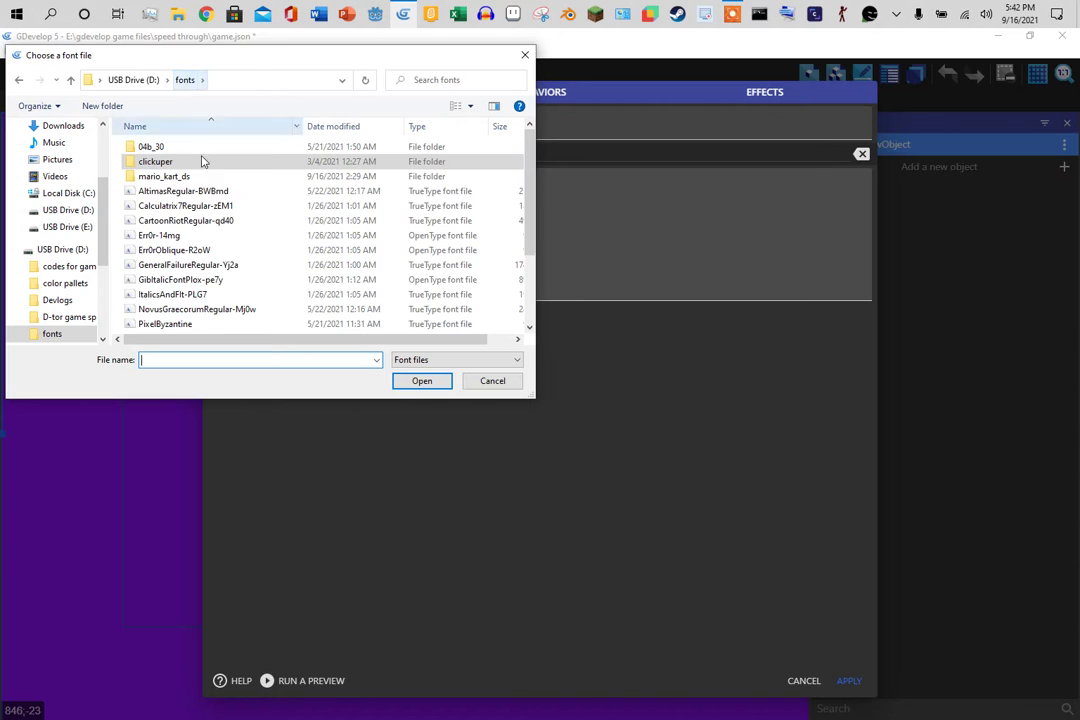
pyautogui.click(470, 176)
pyautogui.click(428, 388)
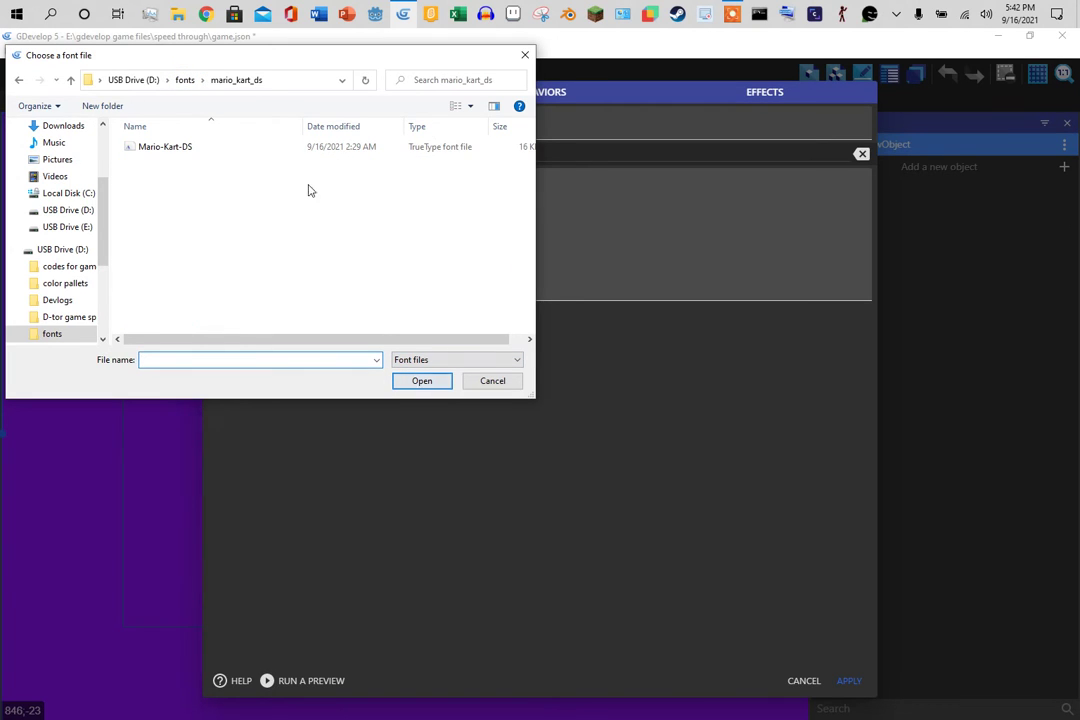
pyautogui.click(285, 148)
pyautogui.doubleClick(285, 148)
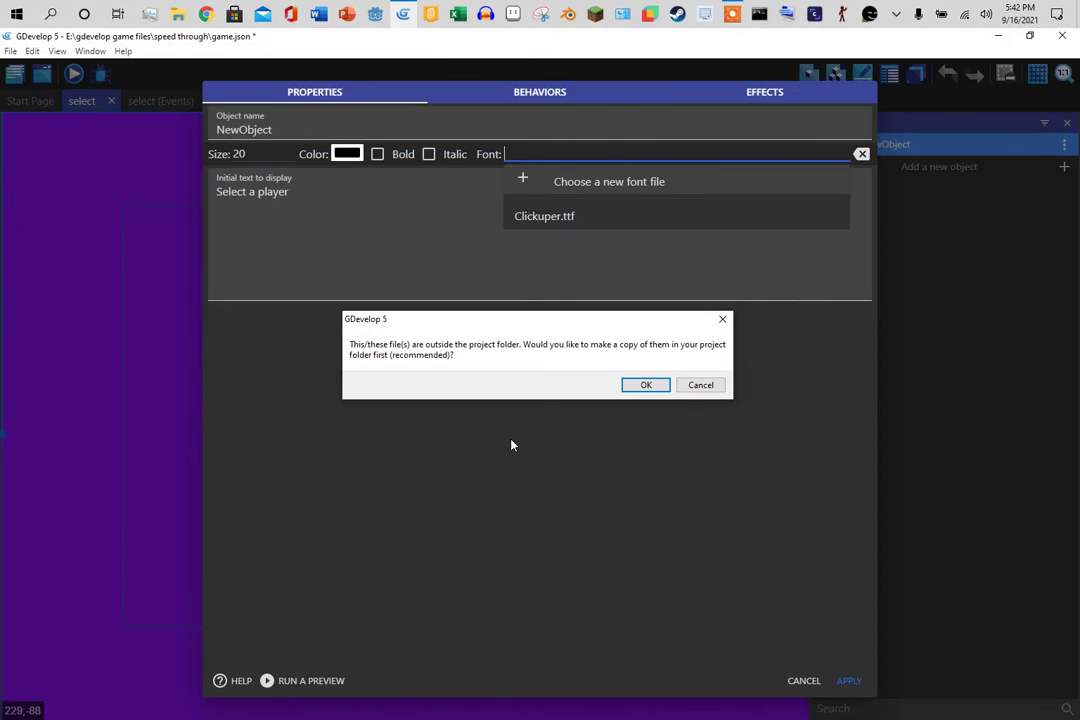
pyautogui.click(646, 384)
pyautogui.click(613, 416)
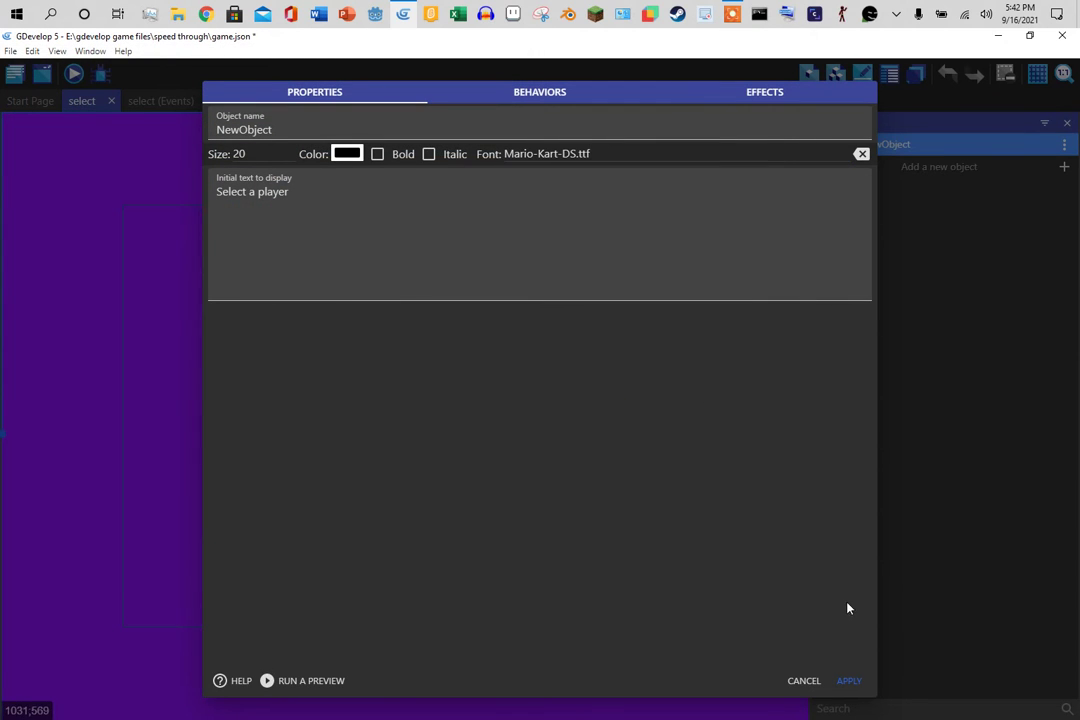
# Name the object 'title', set size 21, apply, and move it toward the top.
pyautogui.click(244, 129)
pyautogui.hotkey('ctrl', 'a')
pyautogui.write('title')
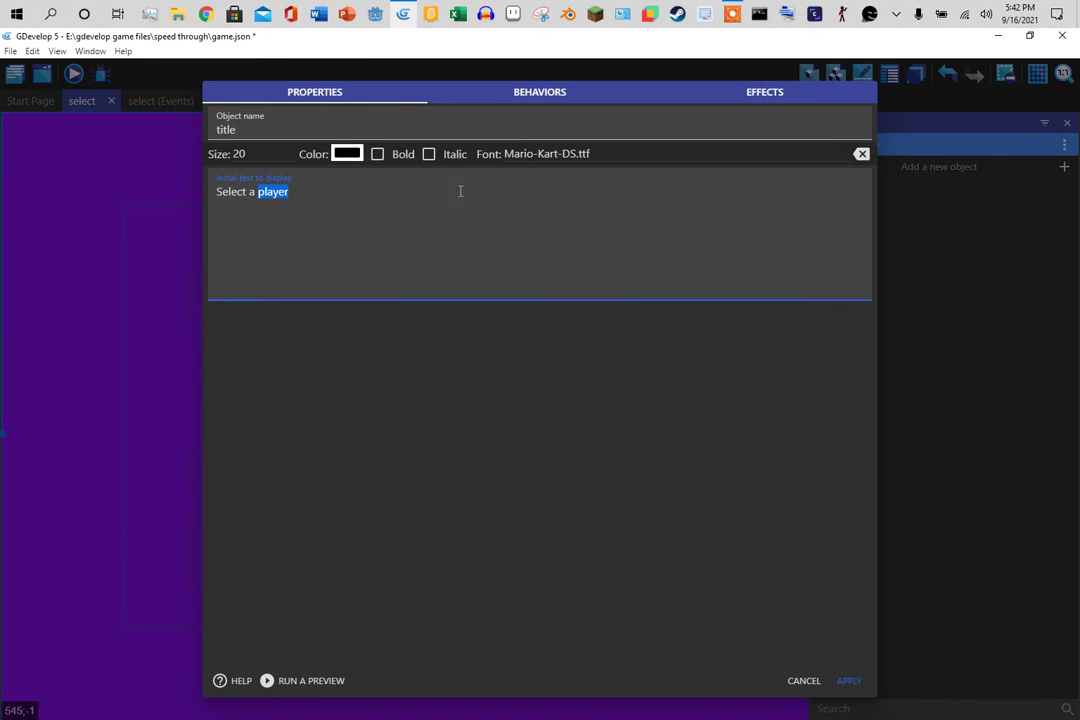
pyautogui.click(296, 153)
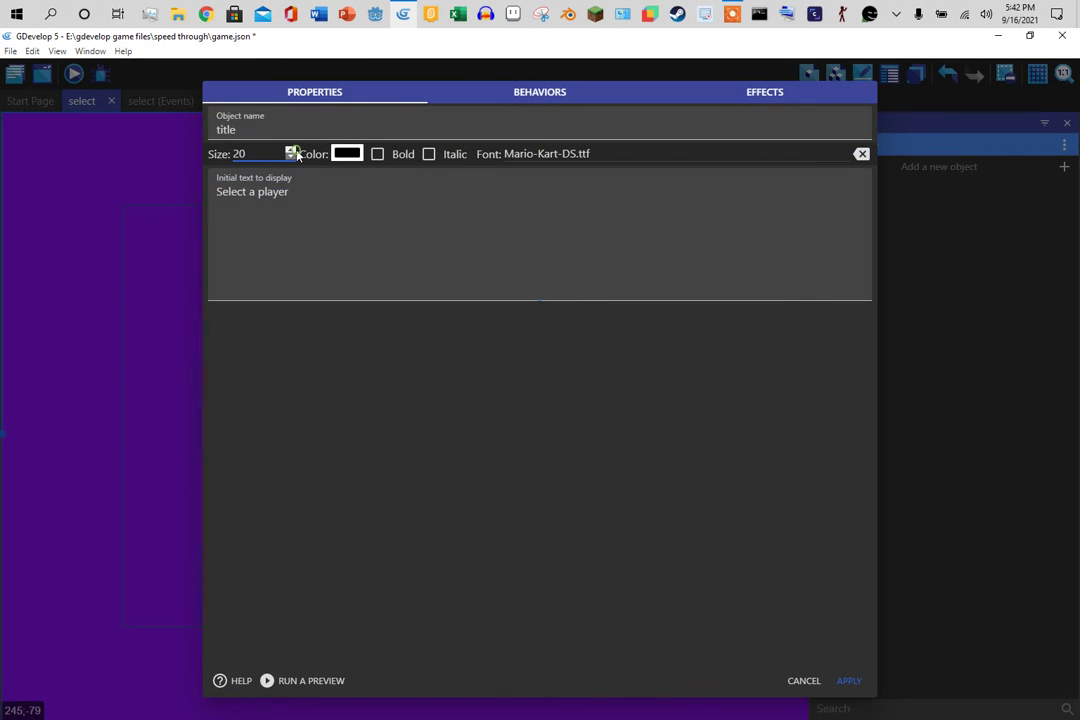
pyautogui.click(292, 151)
pyautogui.click(849, 681)
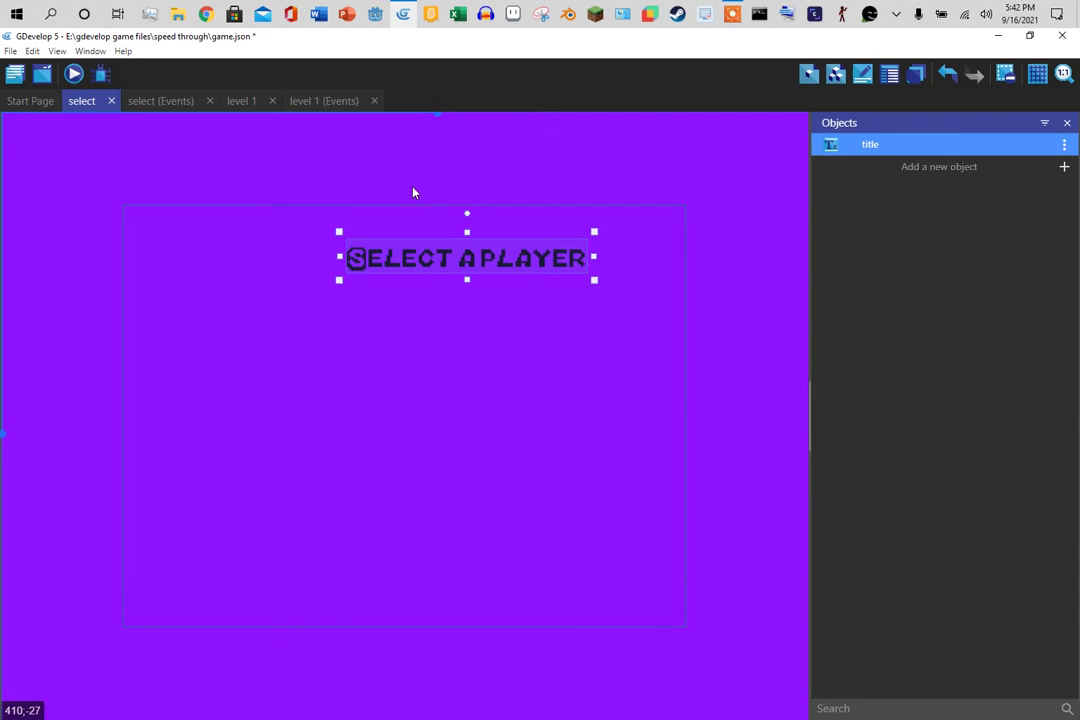
pyautogui.moveTo(390, 256); pyautogui.dragTo(379, 240)
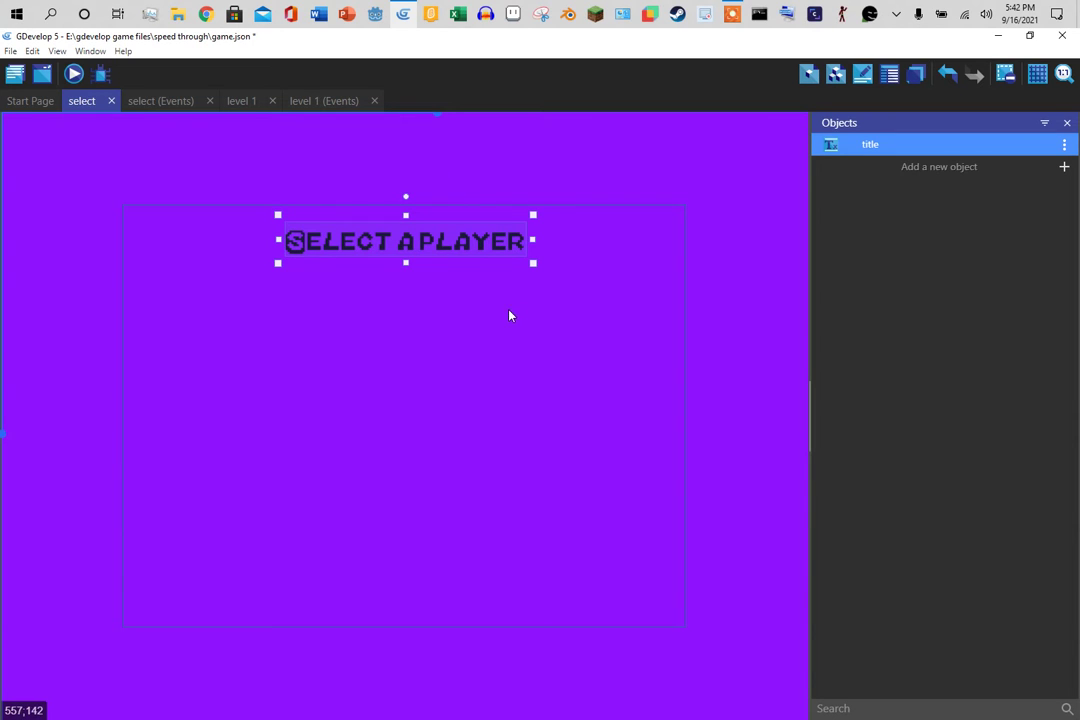
# Create a sprite named player1 with one animation, leaving it without an image.
pyautogui.click(431, 356)
pyautogui.click(1065, 168)
pyautogui.click(384, 190)
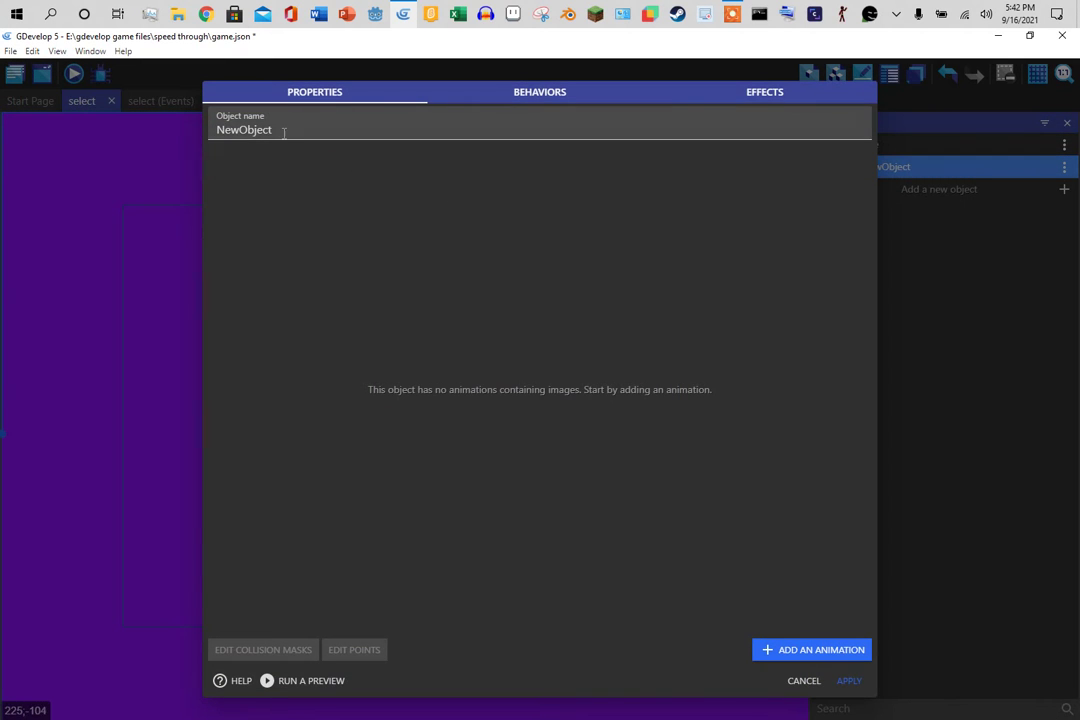
pyautogui.moveTo(282, 130); pyautogui.dragTo(5, 142)
pyautogui.write('player1')
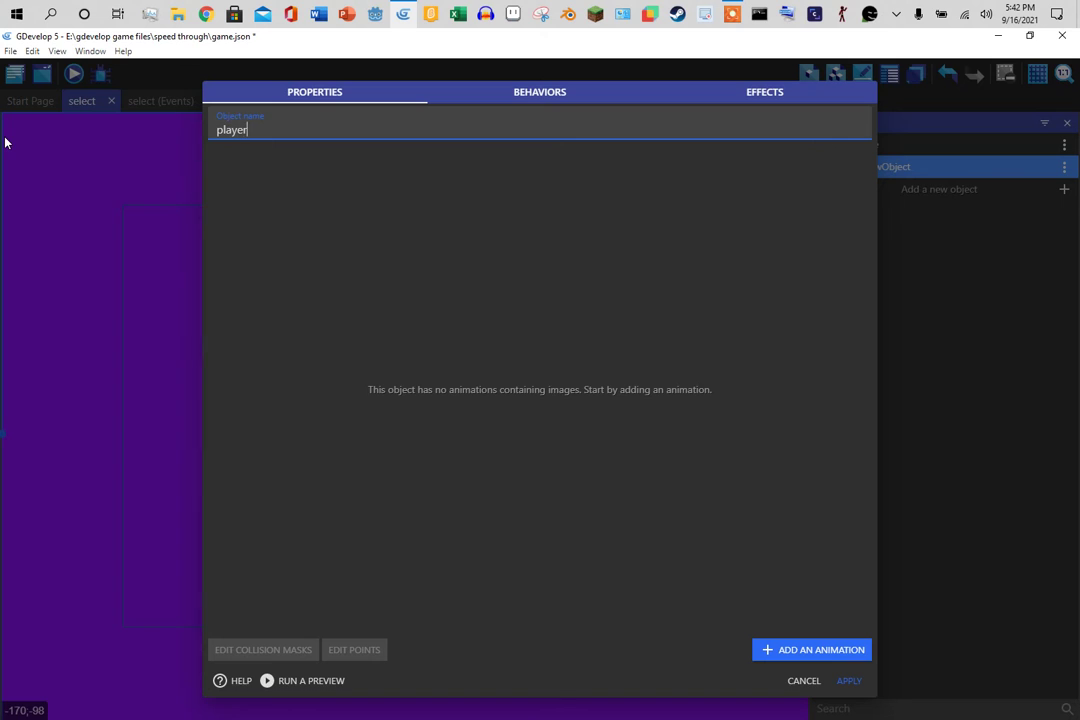
pyautogui.click(796, 645)
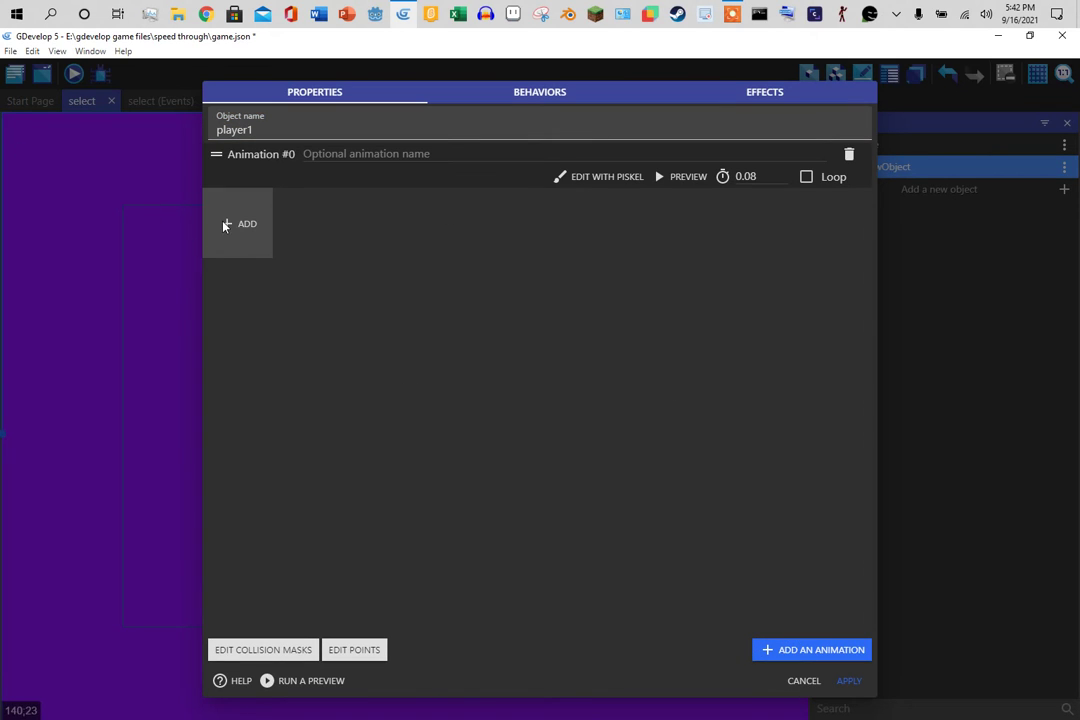
pyautogui.click(224, 226)
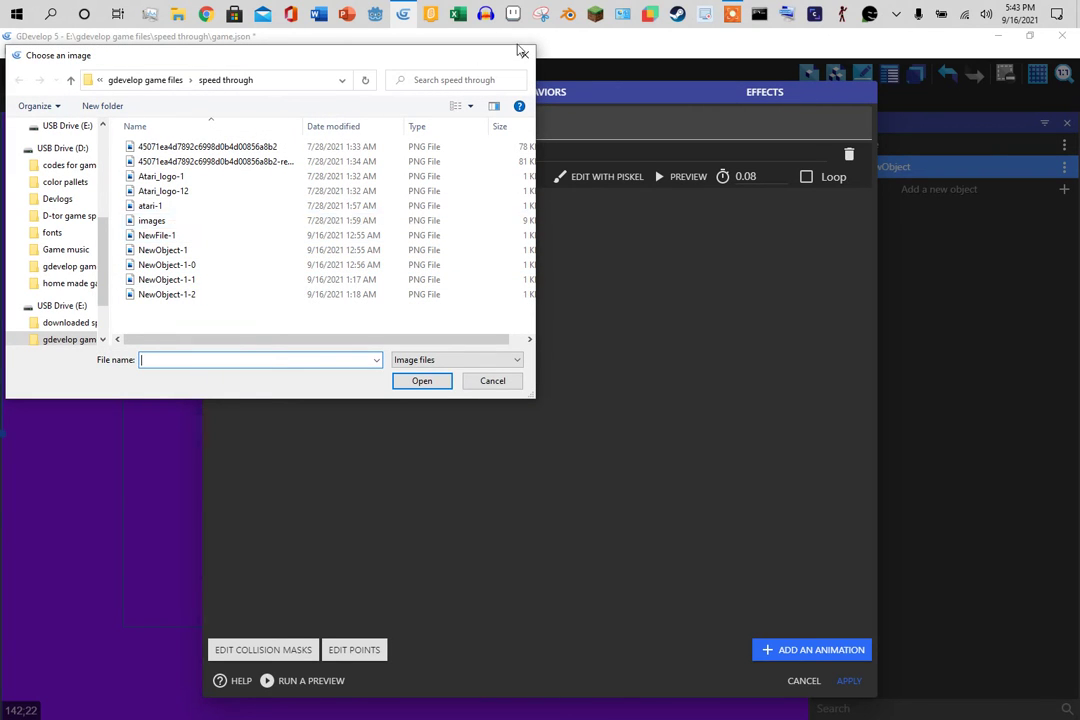
pyautogui.click(525, 55)
# In File Explorer, navigate into the speed through project folder.
pyautogui.click(178, 14)
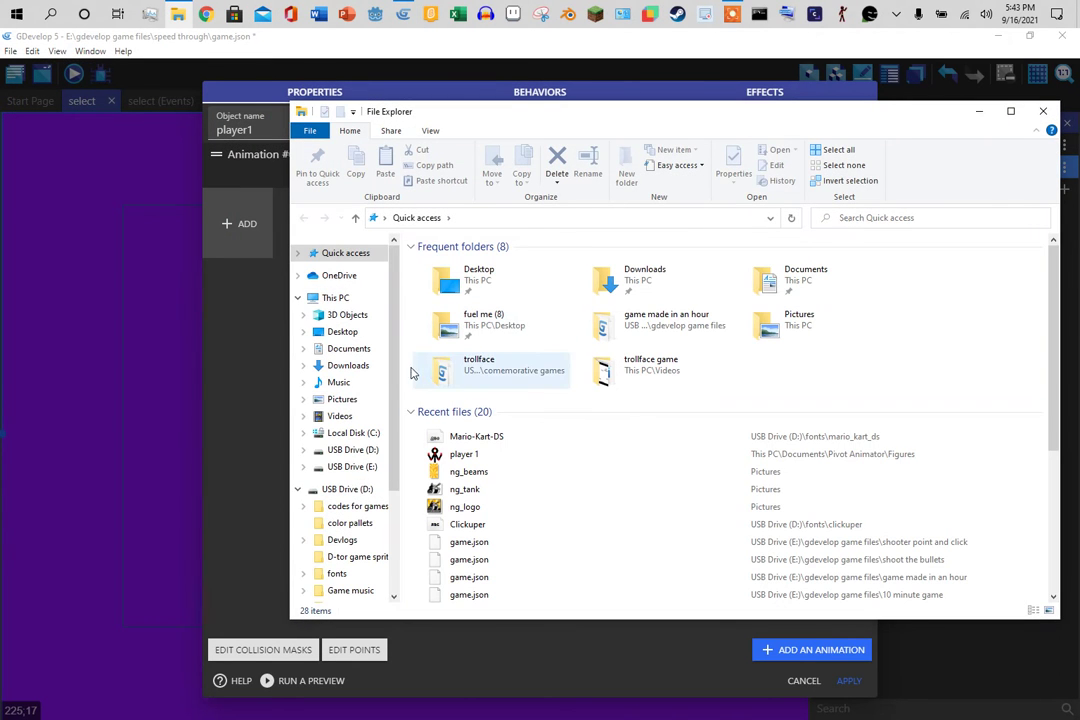
pyautogui.moveTo(345, 420)
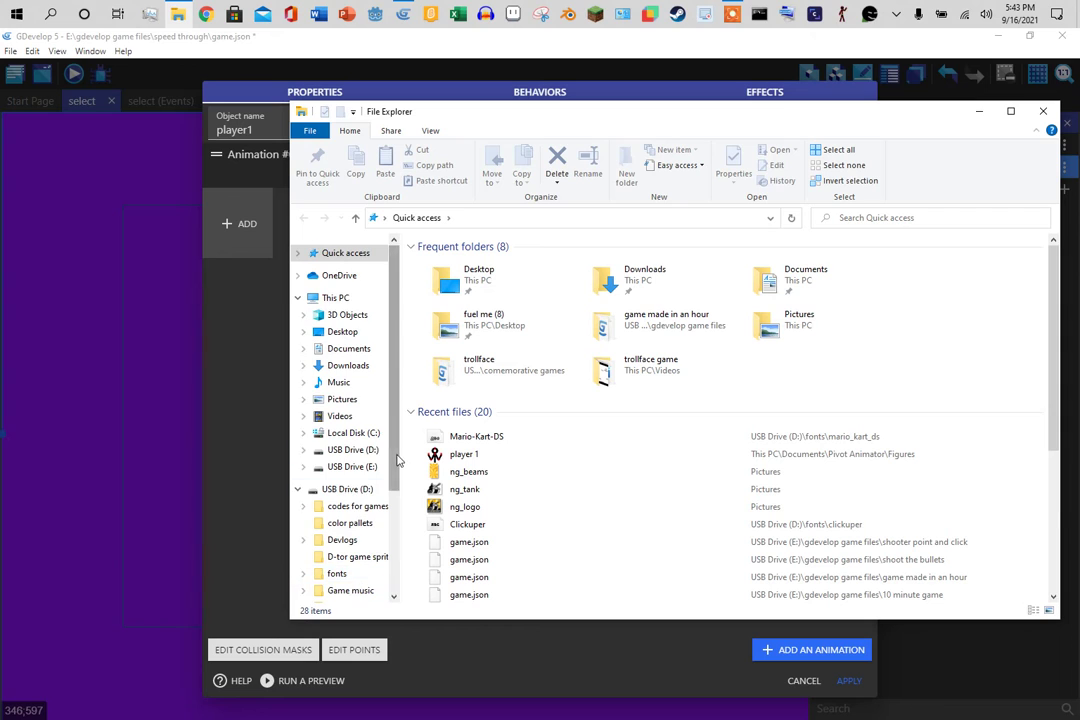
pyautogui.scroll(-3, 387, 452)
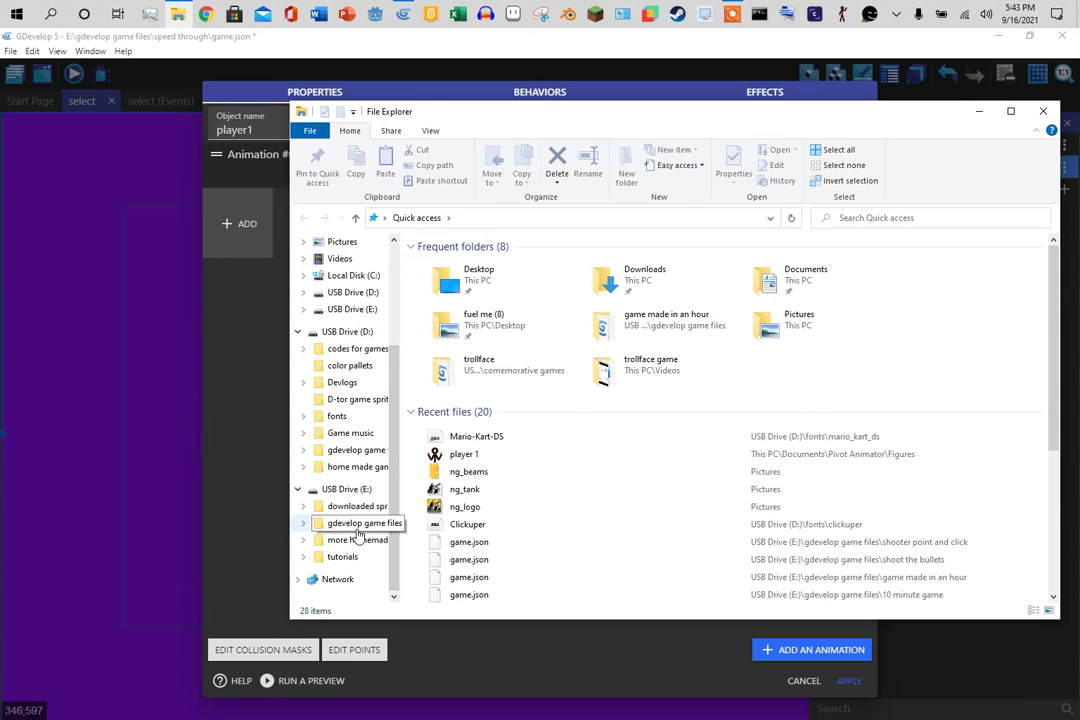
pyautogui.click(357, 526)
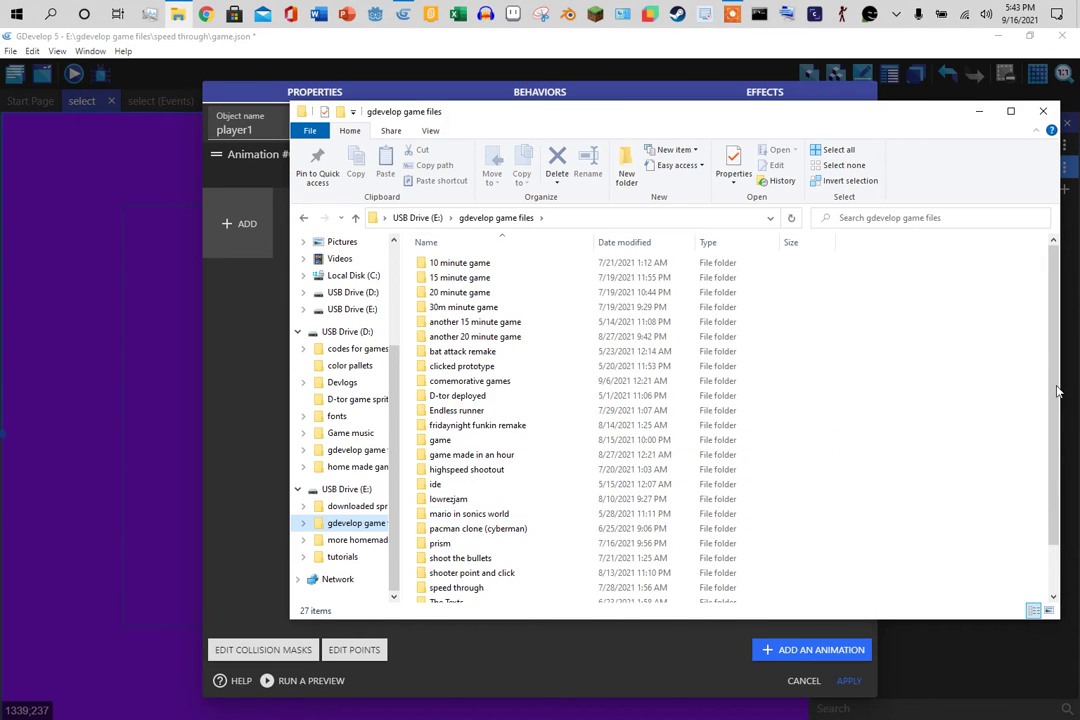
pyautogui.scroll(-2, 1025, 400)
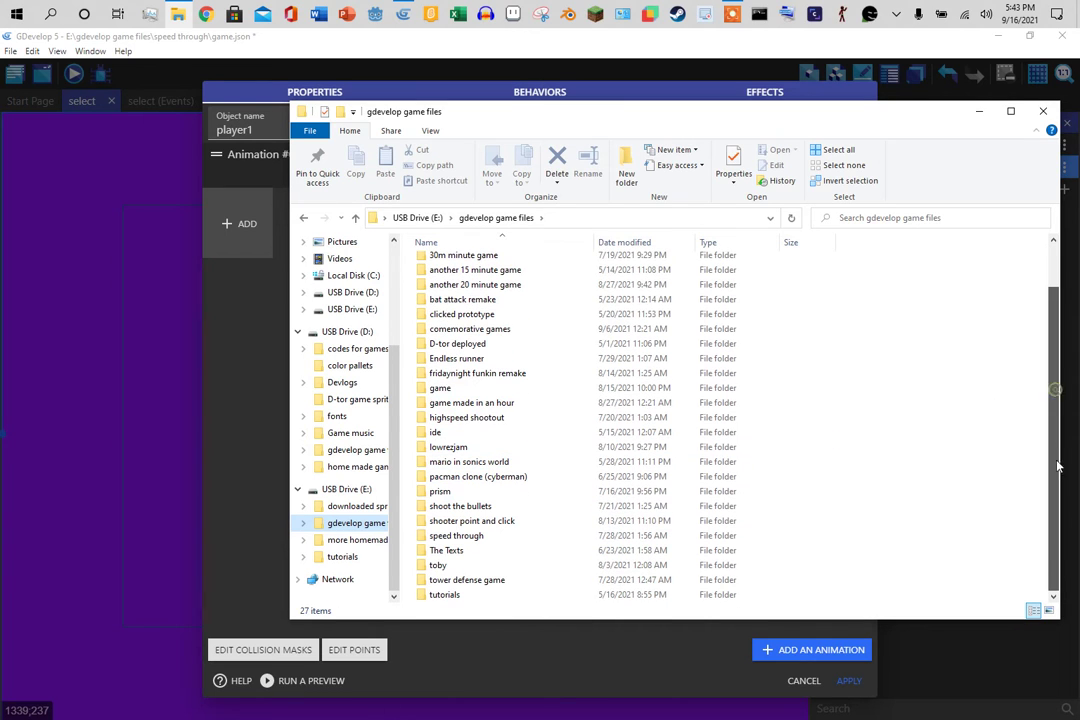
pyautogui.doubleClick(478, 535)
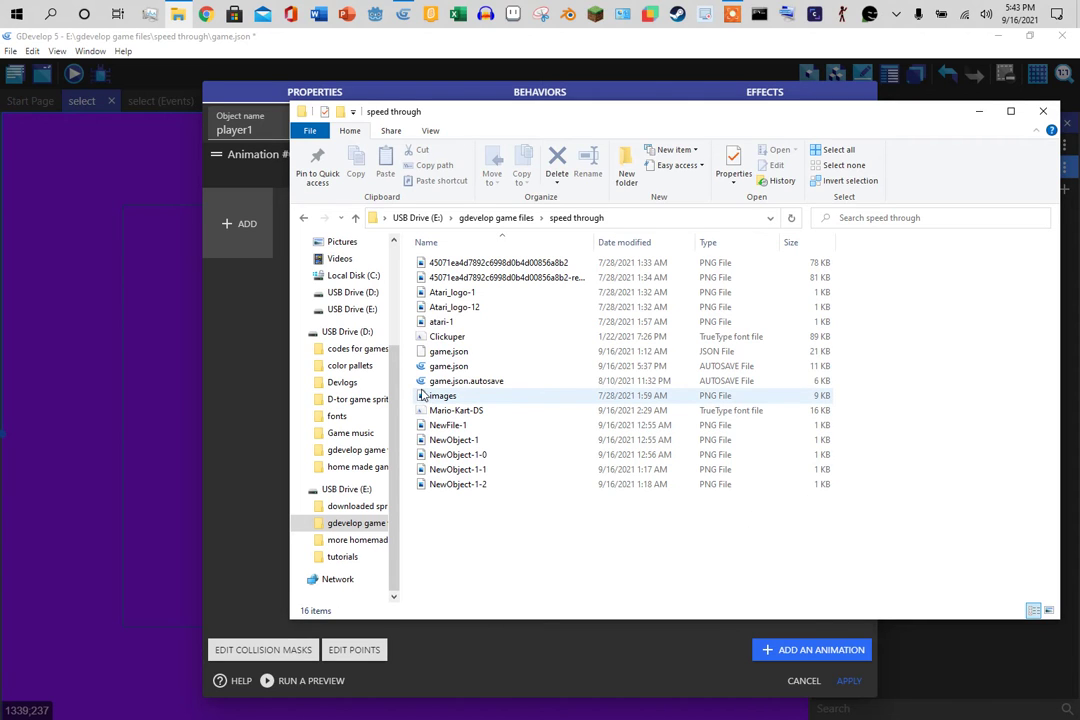
# Delete the first six files, from the long-named images through Clickuper.
pyautogui.click(462, 263)
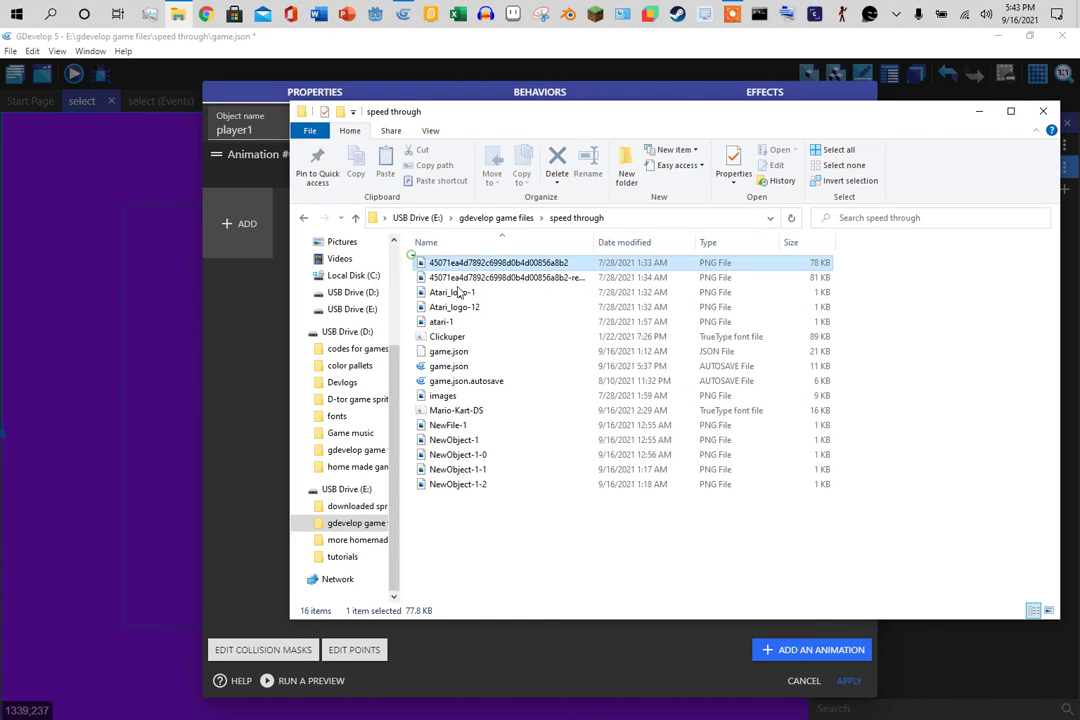
pyautogui.moveTo(412, 254); pyautogui.dragTo(507, 345)
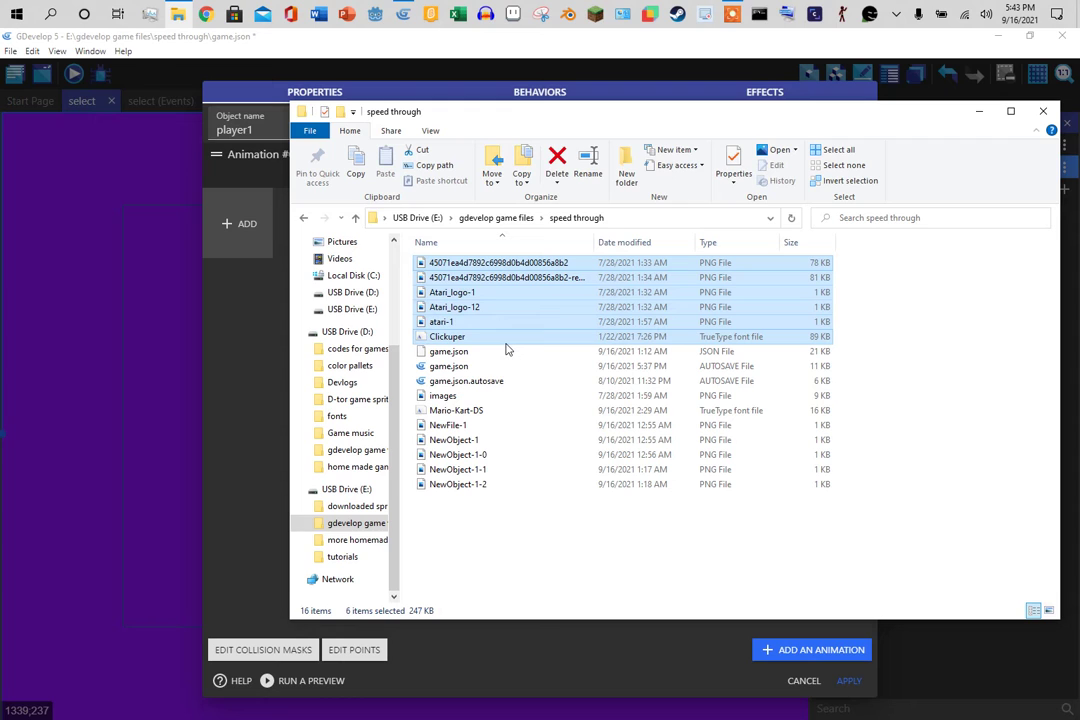
pyautogui.rightClick(598, 310)
pyautogui.click(465, 563)
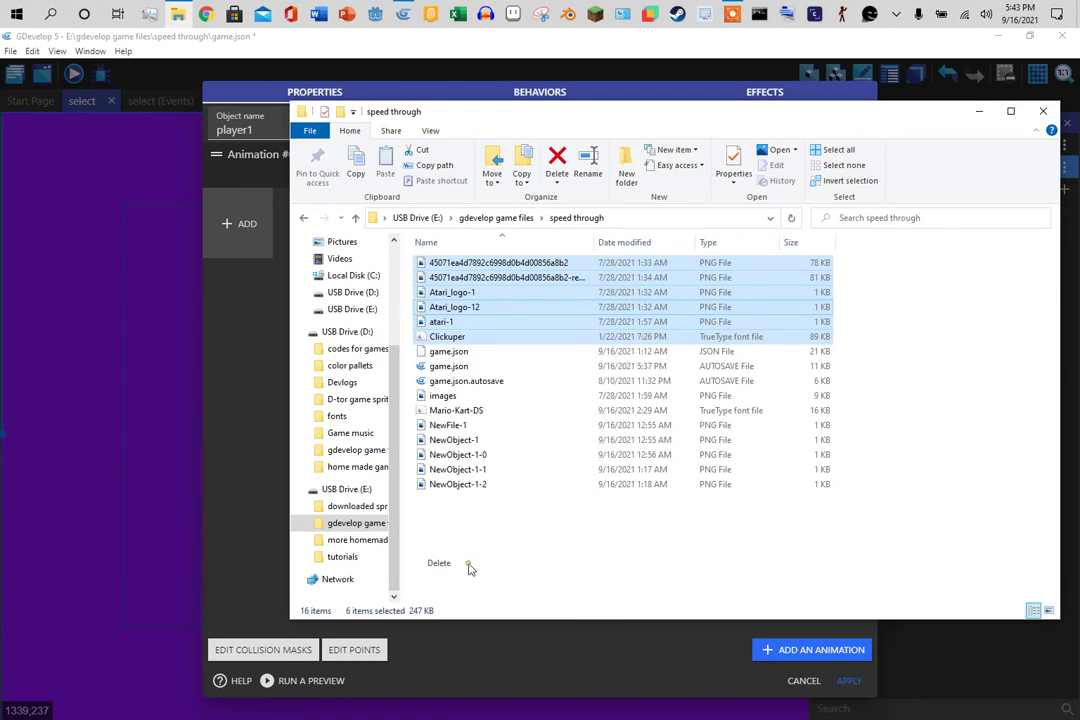
pyautogui.click(596, 392)
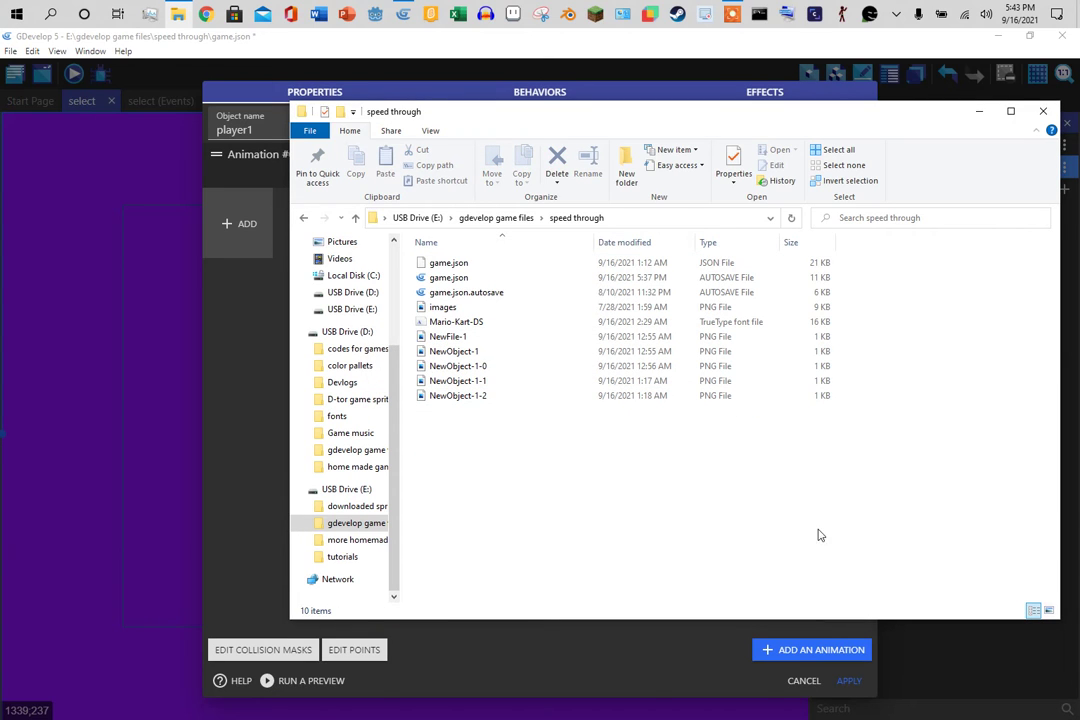
# Give player1 the red NewObject-1-1 image and place an instance below the title.
pyautogui.click(885, 95)
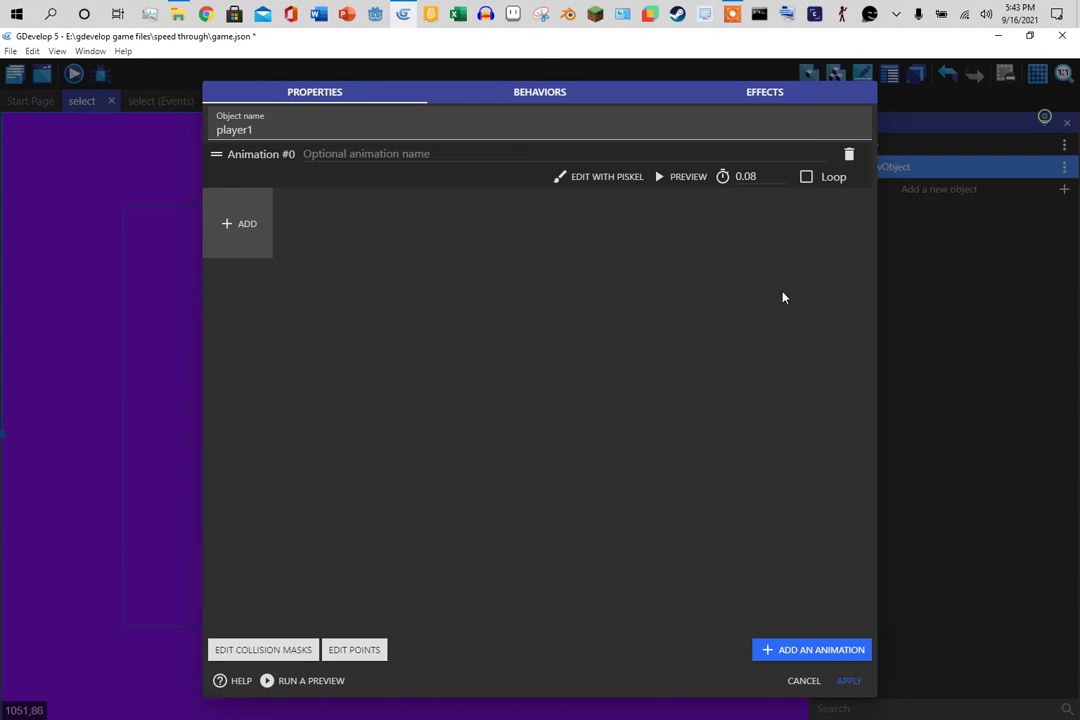
pyautogui.click(242, 226)
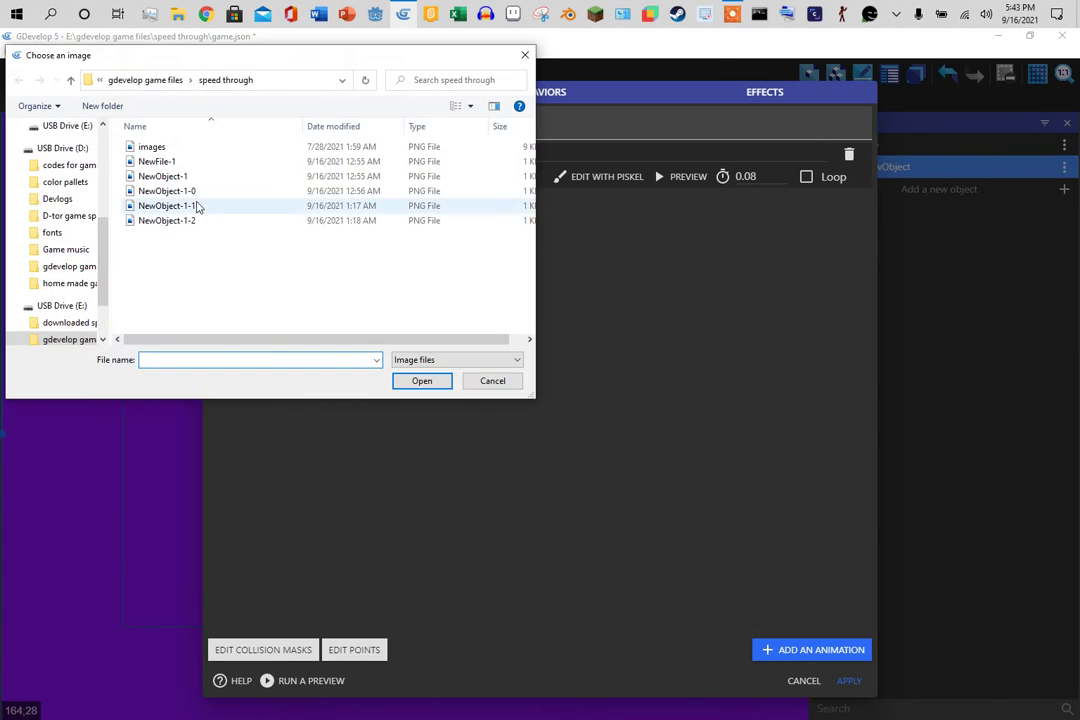
pyautogui.click(197, 204)
pyautogui.click(428, 380)
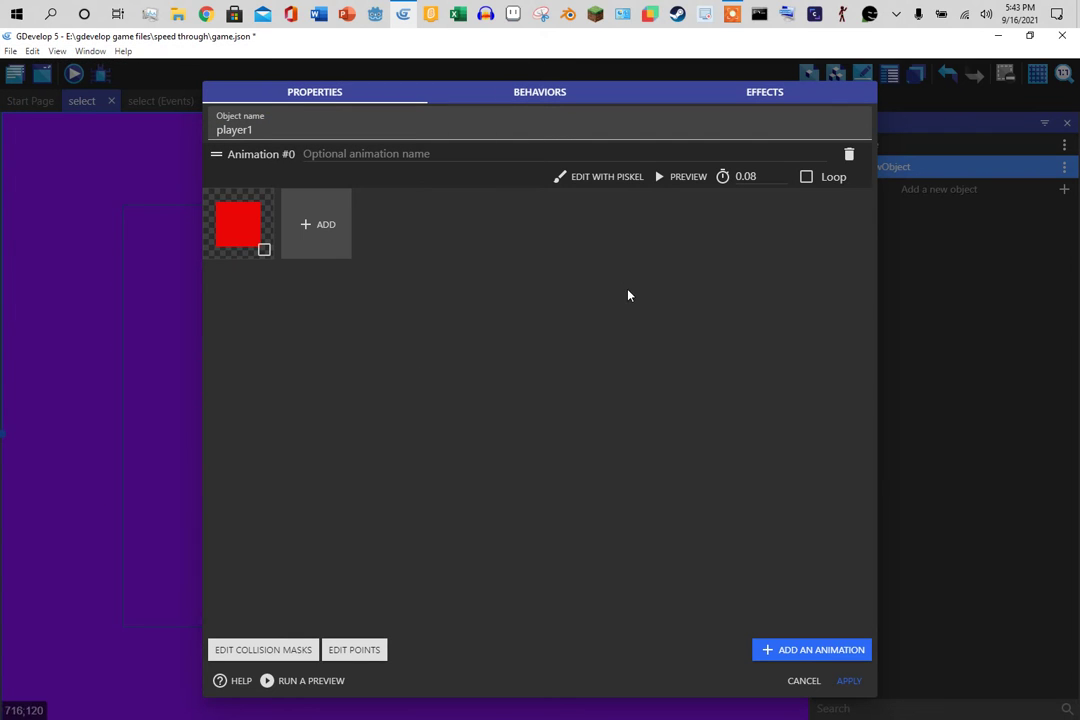
pyautogui.click(849, 681)
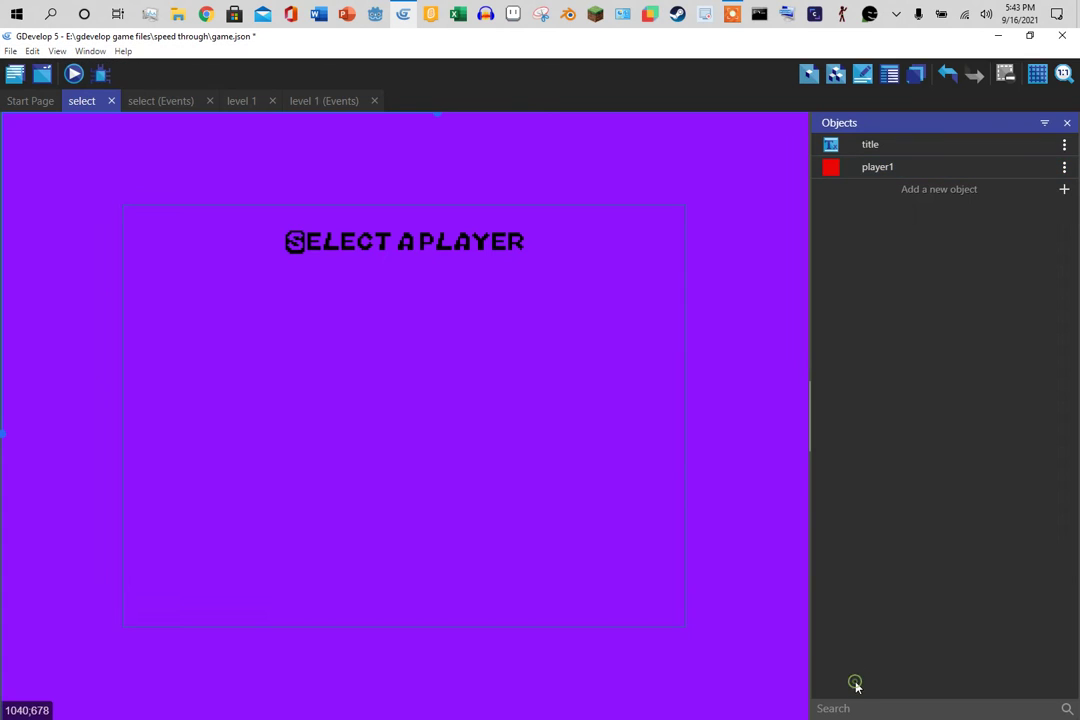
pyautogui.click(943, 167)
pyautogui.moveTo(943, 167); pyautogui.dragTo(270, 358)
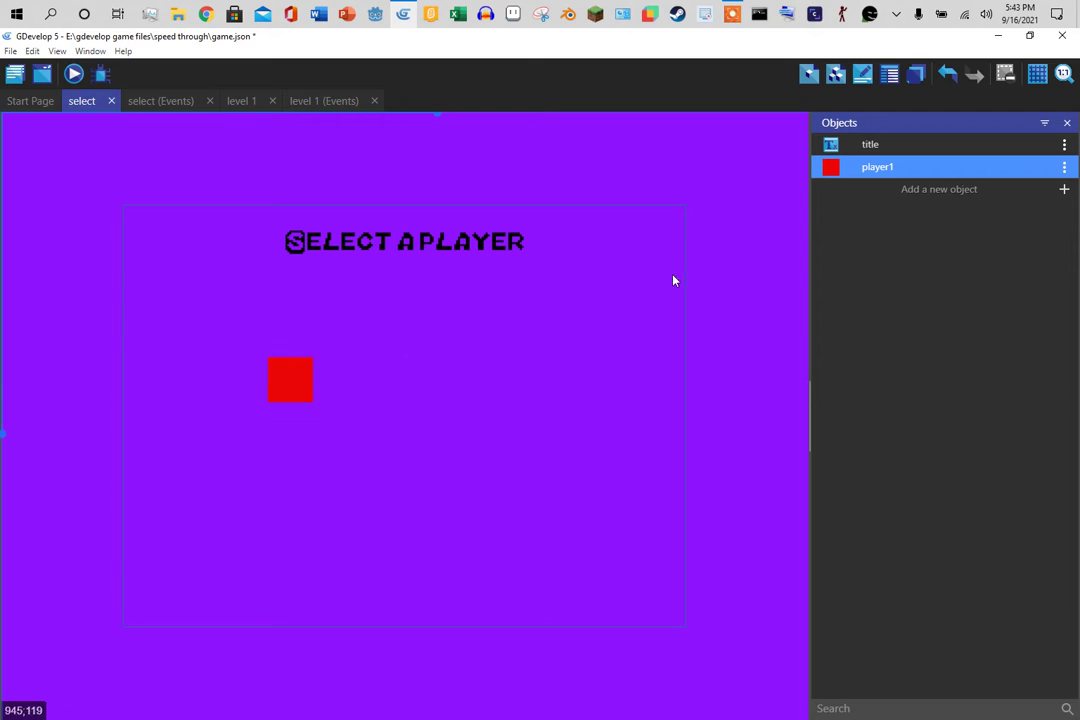
# Delete the event adding 1 to chselect from the select scene's events.
pyautogui.click(145, 101)
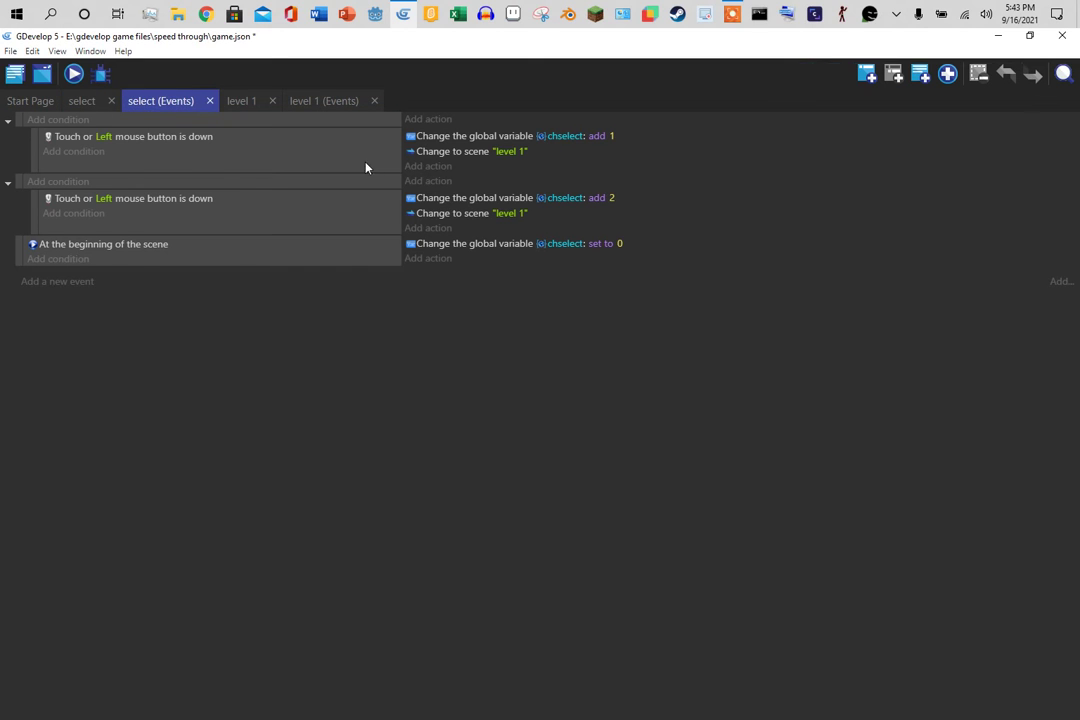
pyautogui.click(270, 170)
pyautogui.press('Delete')
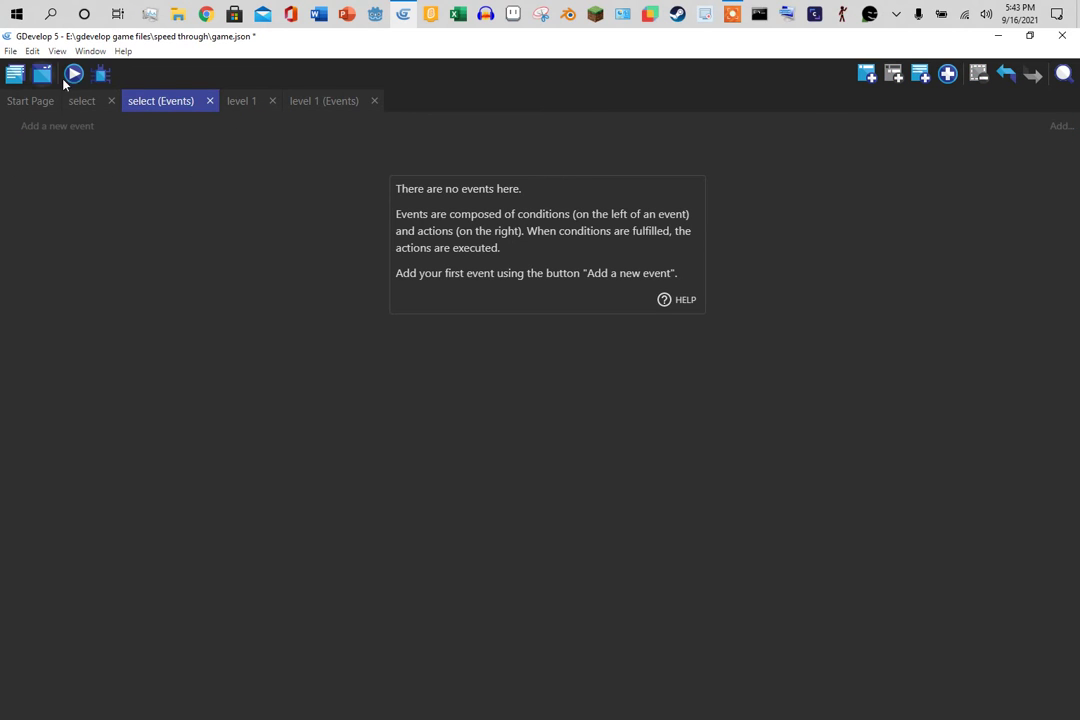
pyautogui.click(82, 101)
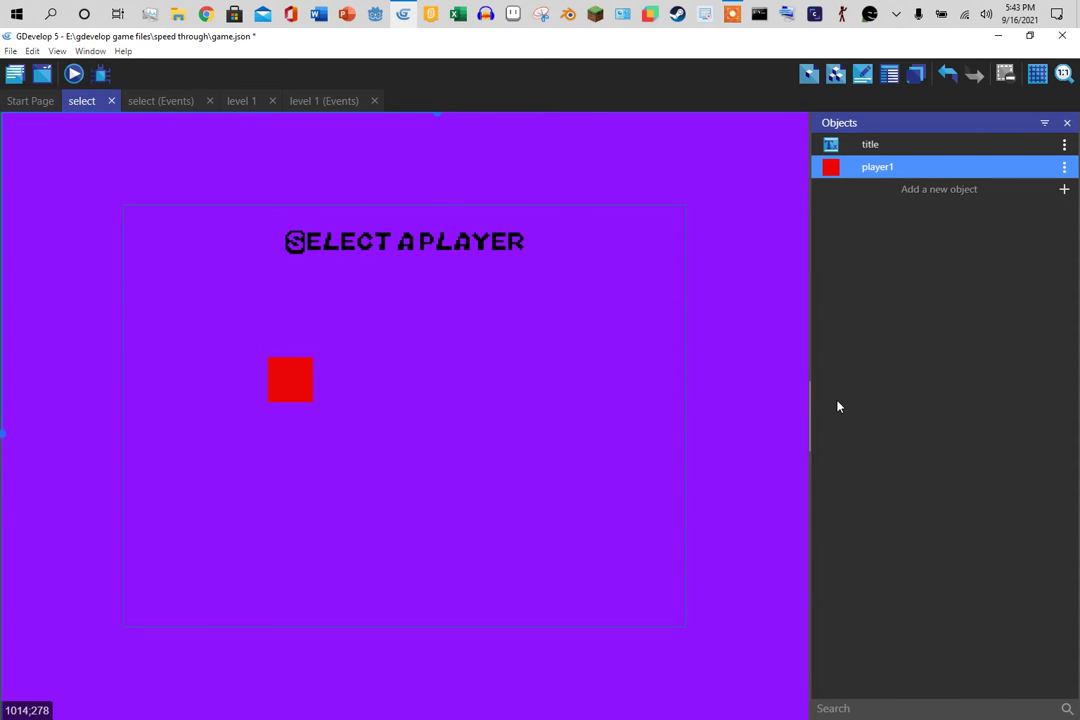
# Delete the chselect = 1 and chselect = 2 events from level 1.
pyautogui.click(240, 101)
pyautogui.click(313, 104)
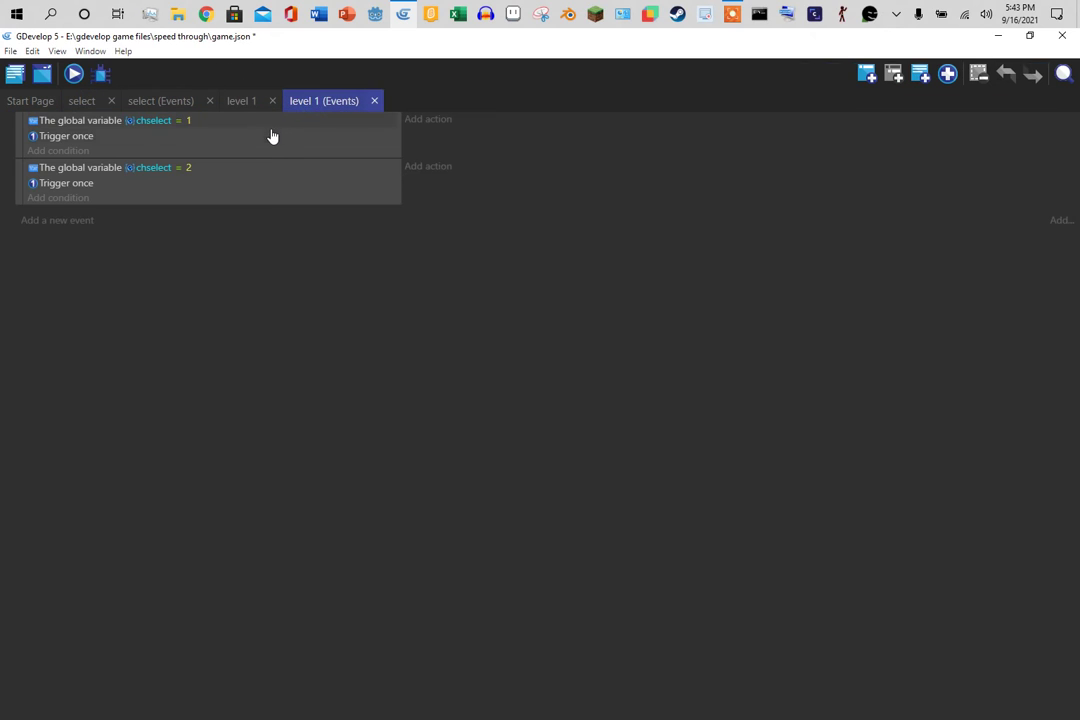
pyautogui.press('Delete')
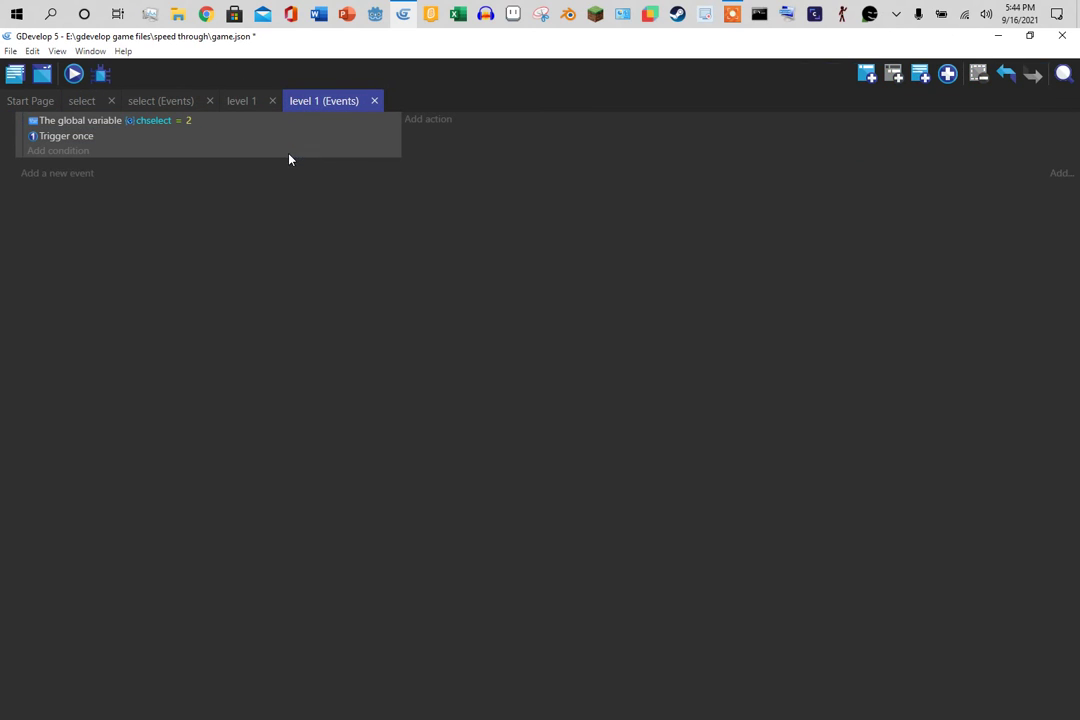
pyautogui.click(289, 158)
pyautogui.press('Delete')
# Remove the chselect global variable in Game settings and apply.
pyautogui.click(16, 75)
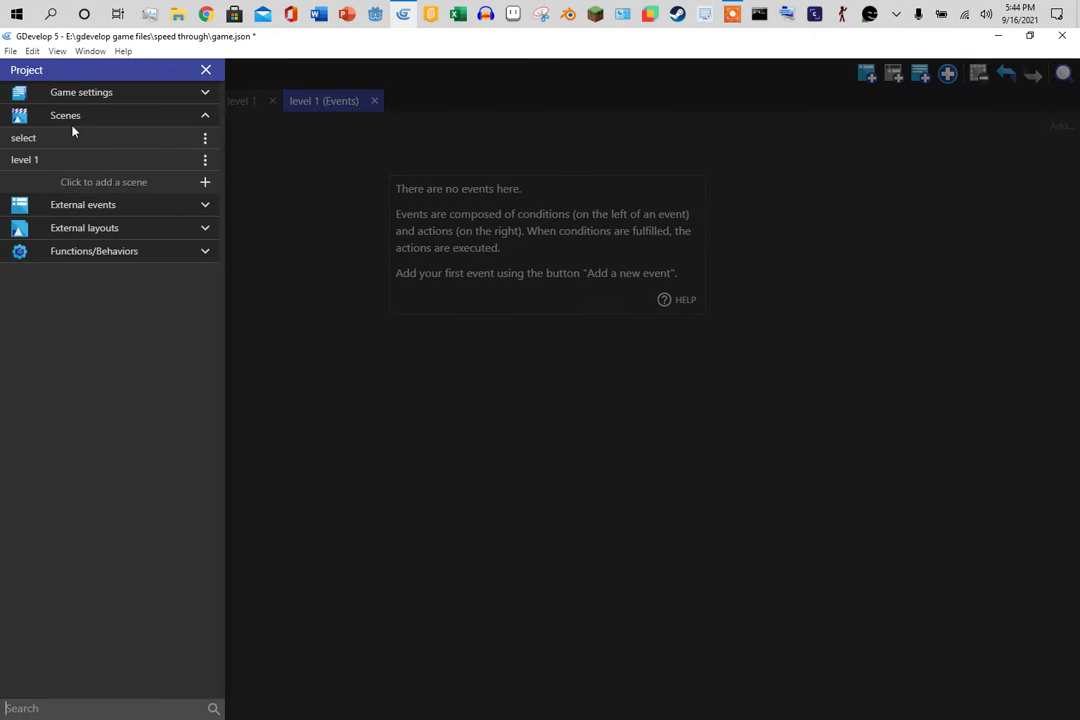
pyautogui.click(148, 95)
pyautogui.click(155, 137)
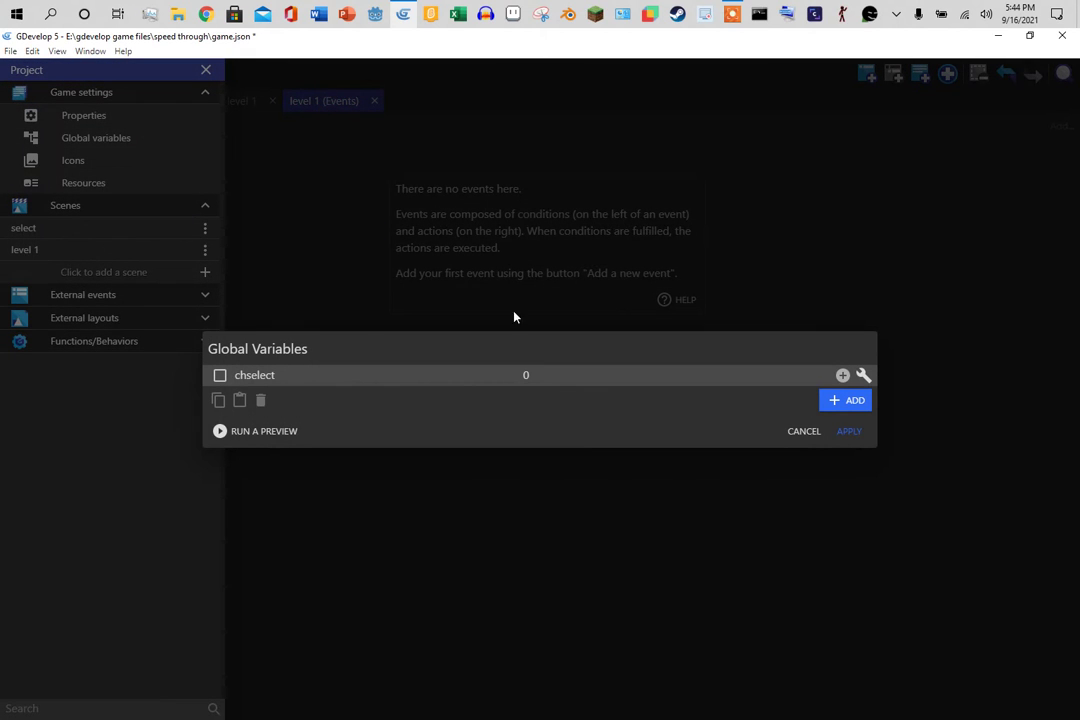
pyautogui.click(262, 401)
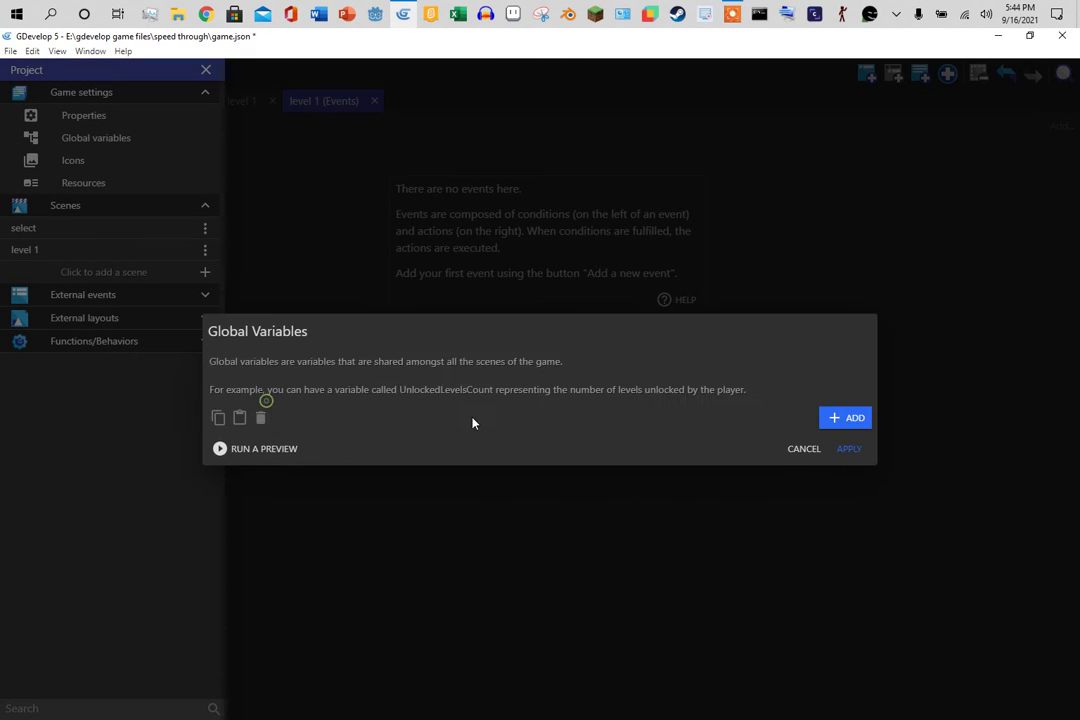
pyautogui.click(849, 449)
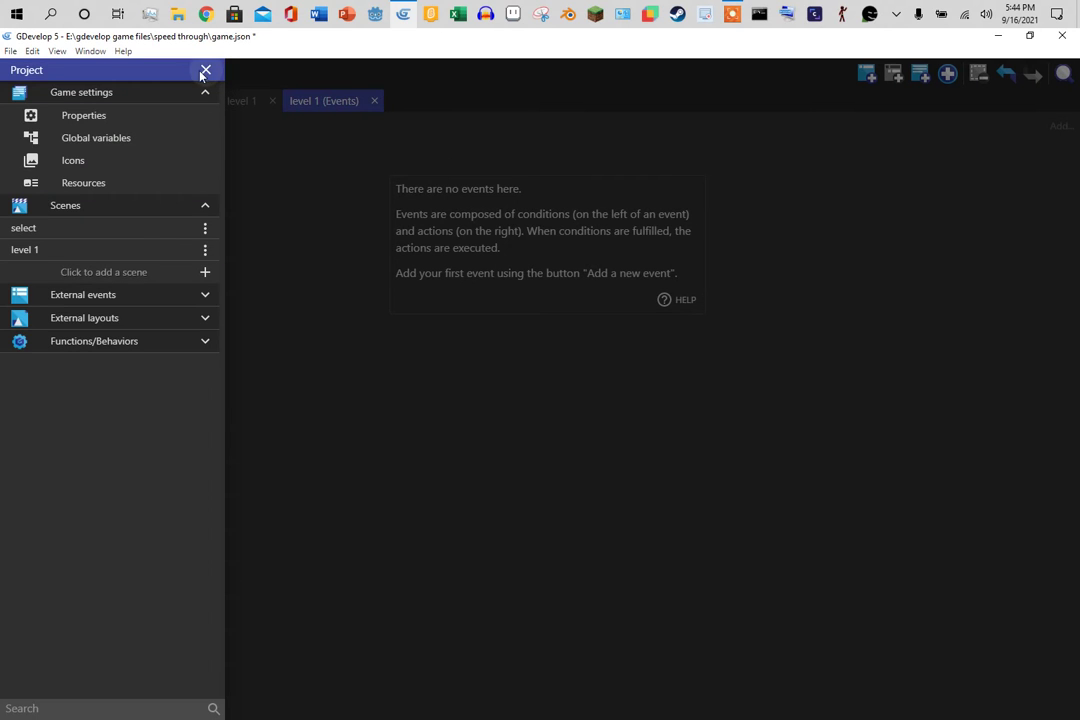
# Create a new sprite object named player2 with one animation.
pyautogui.click(206, 69)
pyautogui.click(82, 101)
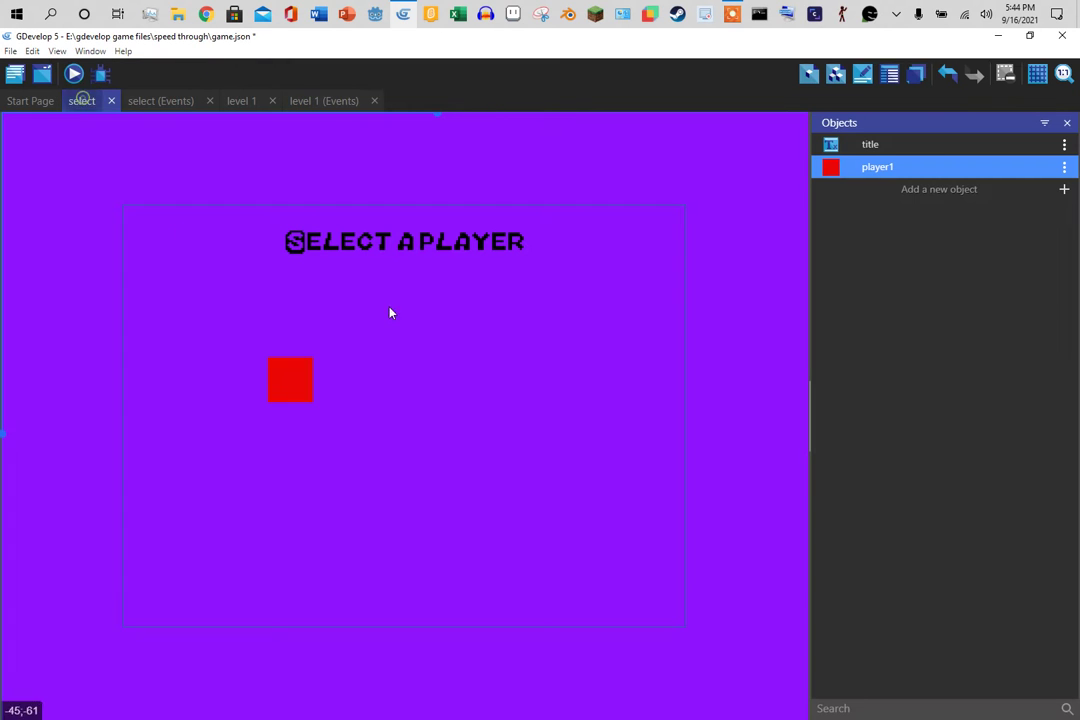
pyautogui.click(1066, 189)
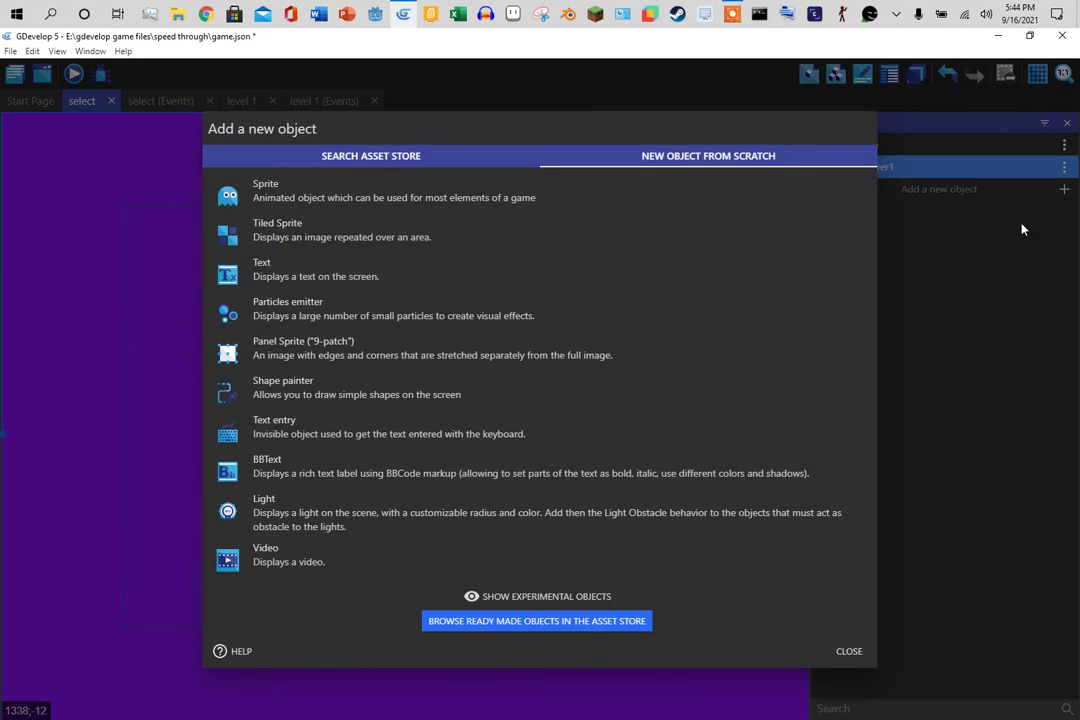
pyautogui.click(492, 205)
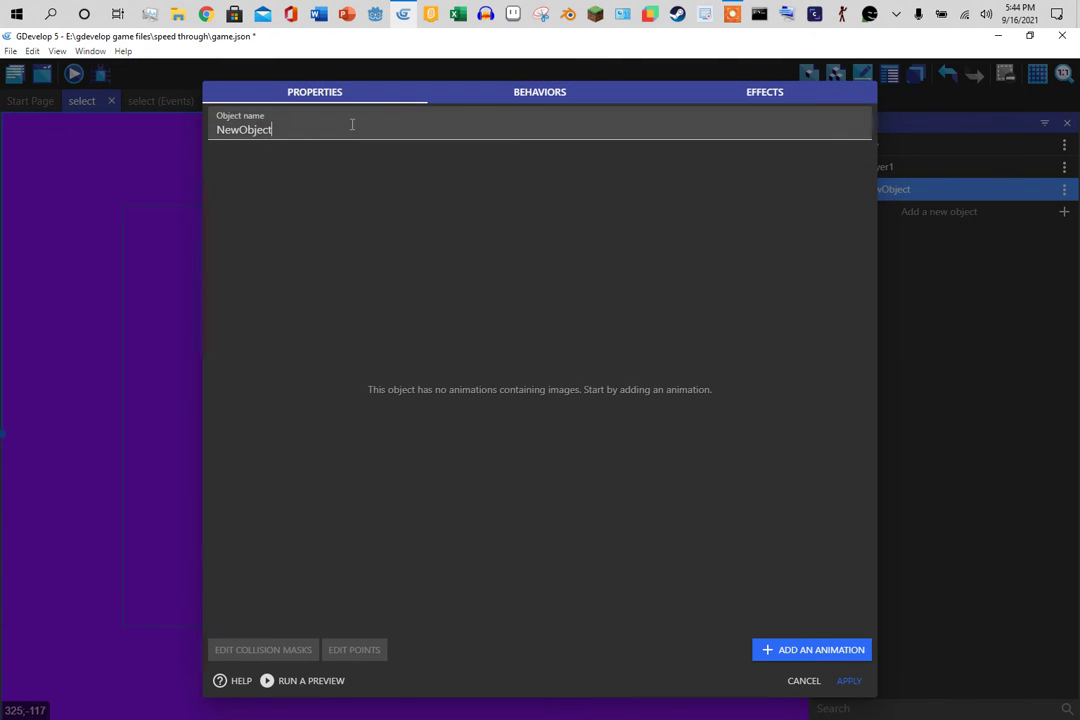
pyautogui.hotkey('ctrl', 'a')
pyautogui.write('pl')
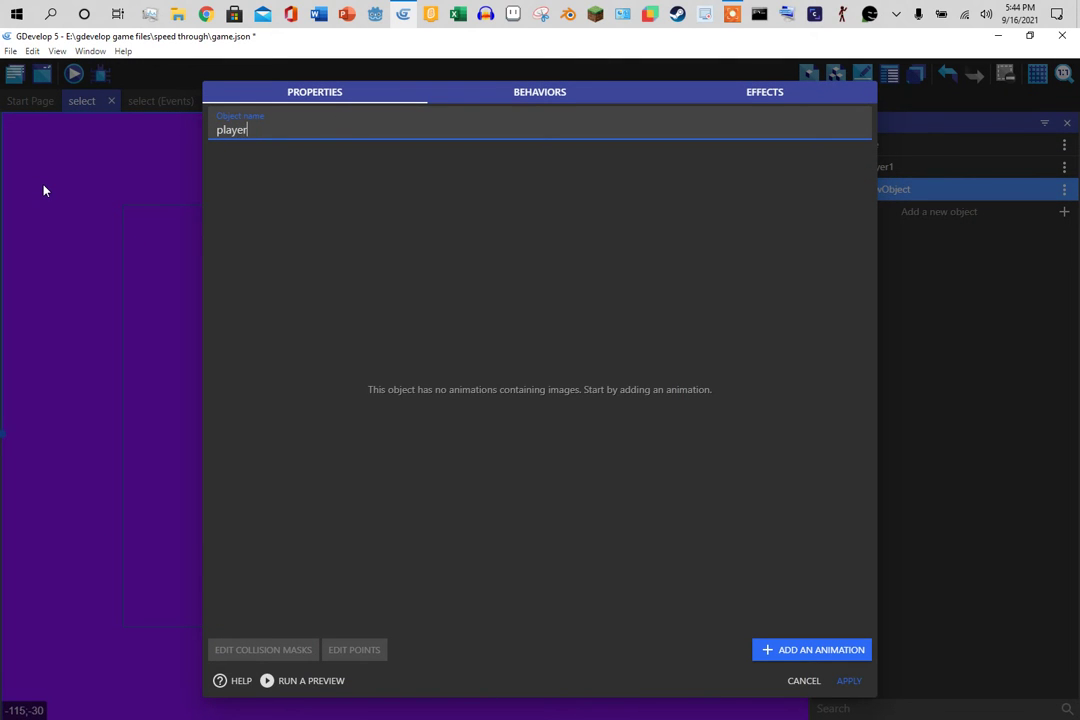
pyautogui.write('2')
pyautogui.click(812, 650)
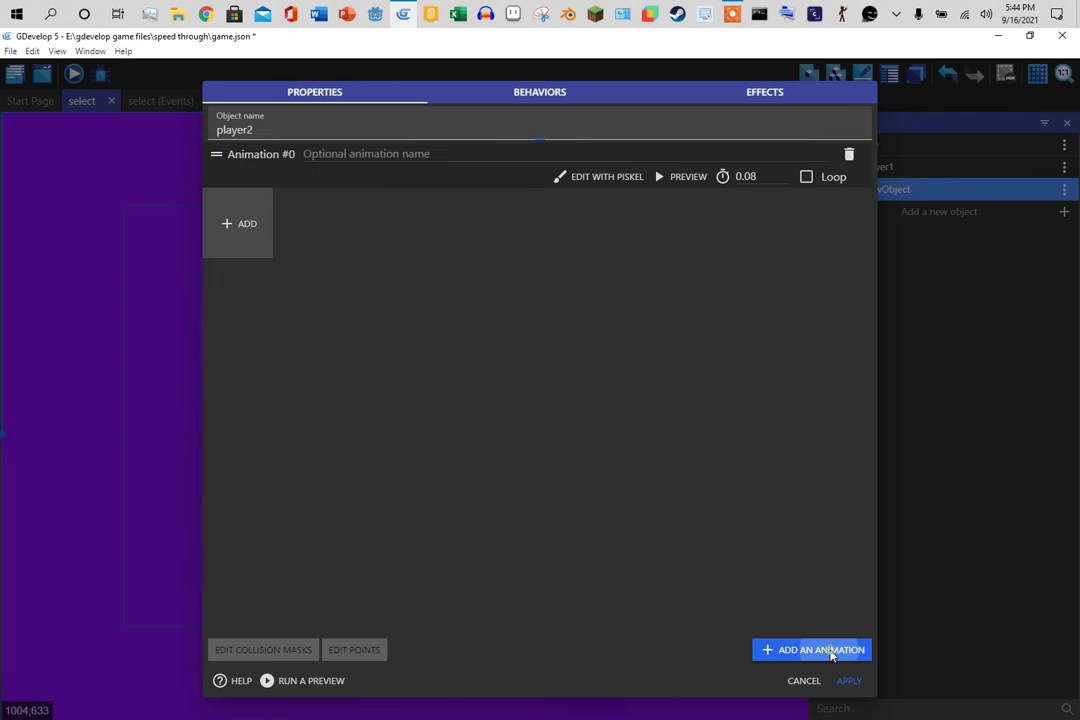
# Give player2 only the pink NewObject-1-2 frame, apply, and place it right of player1.
pyautogui.click(237, 222)
pyautogui.click(240, 208)
pyautogui.click(422, 381)
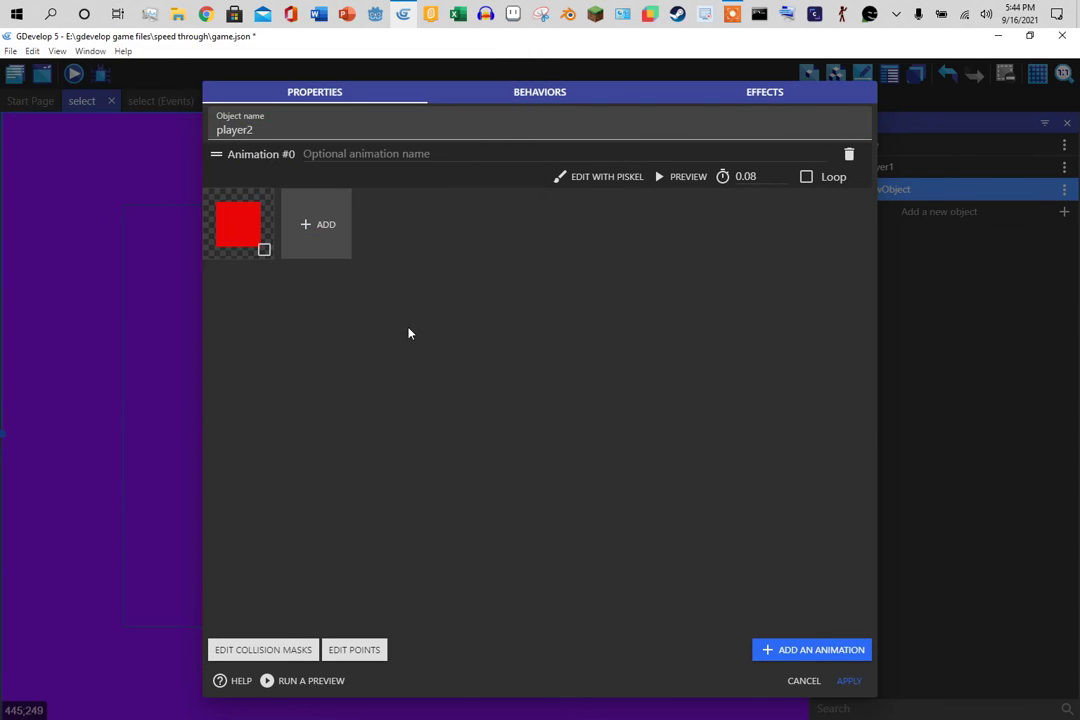
pyautogui.click(310, 228)
pyautogui.click(265, 206)
pyautogui.click(268, 221)
pyautogui.click(421, 381)
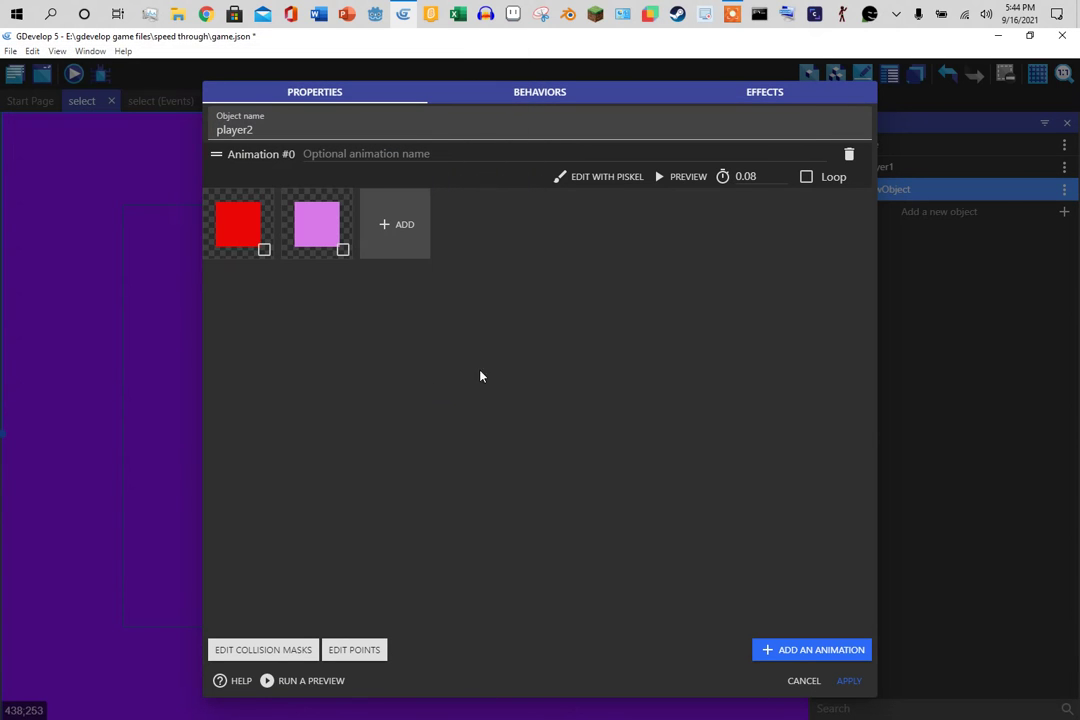
pyautogui.rightClick(210, 197)
pyautogui.click(240, 203)
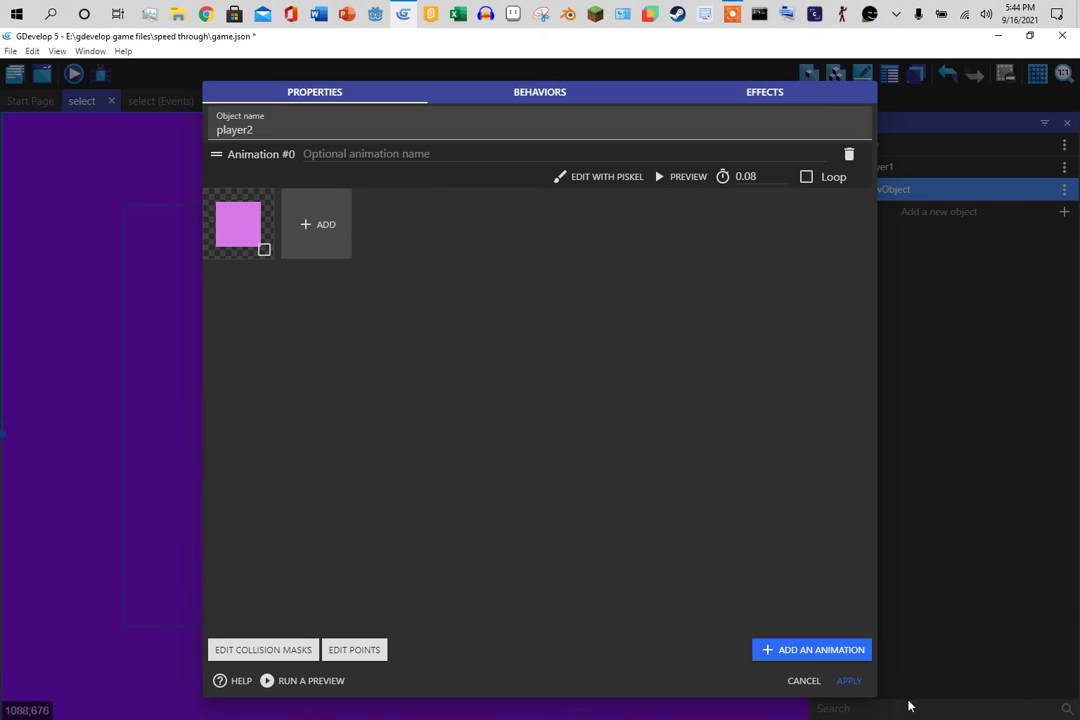
pyautogui.click(849, 681)
pyautogui.moveTo(958, 197); pyautogui.dragTo(494, 362)
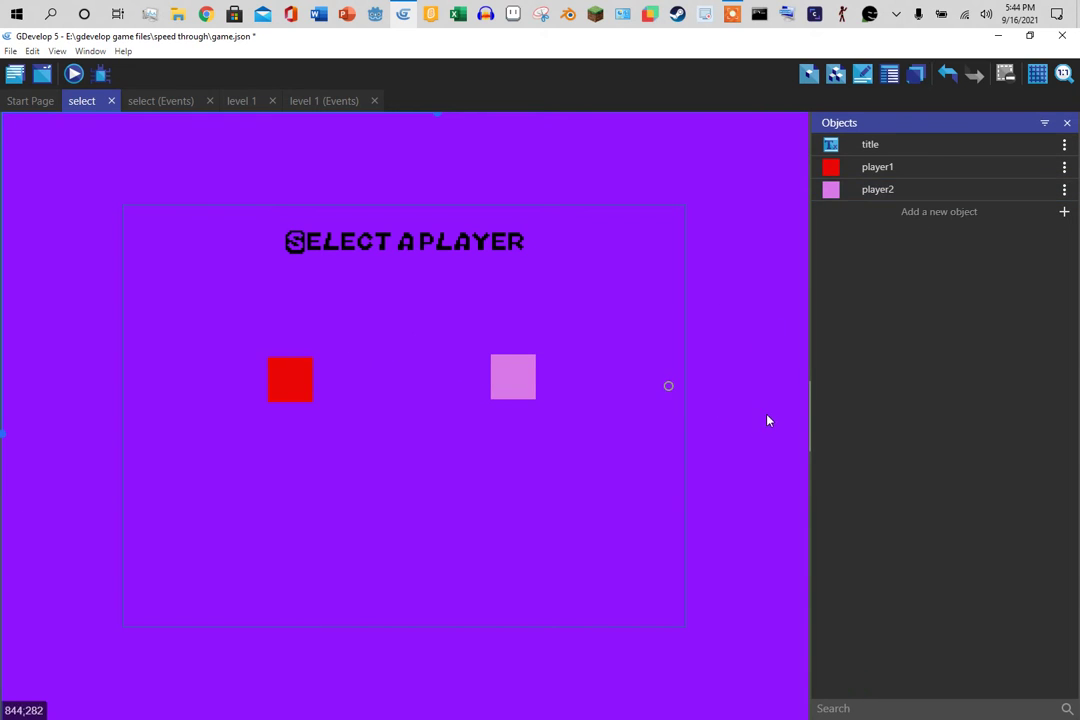
pyautogui.moveTo(528, 371); pyautogui.dragTo(536, 383)
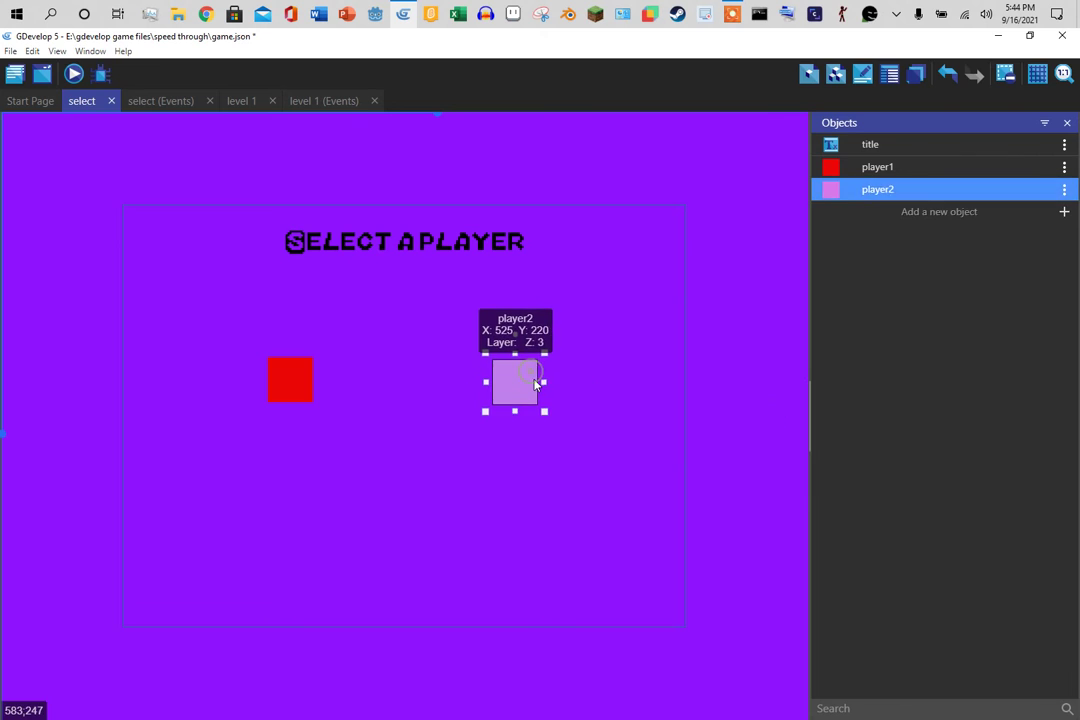
# Add a new global variable named chselect.
pyautogui.click(602, 598)
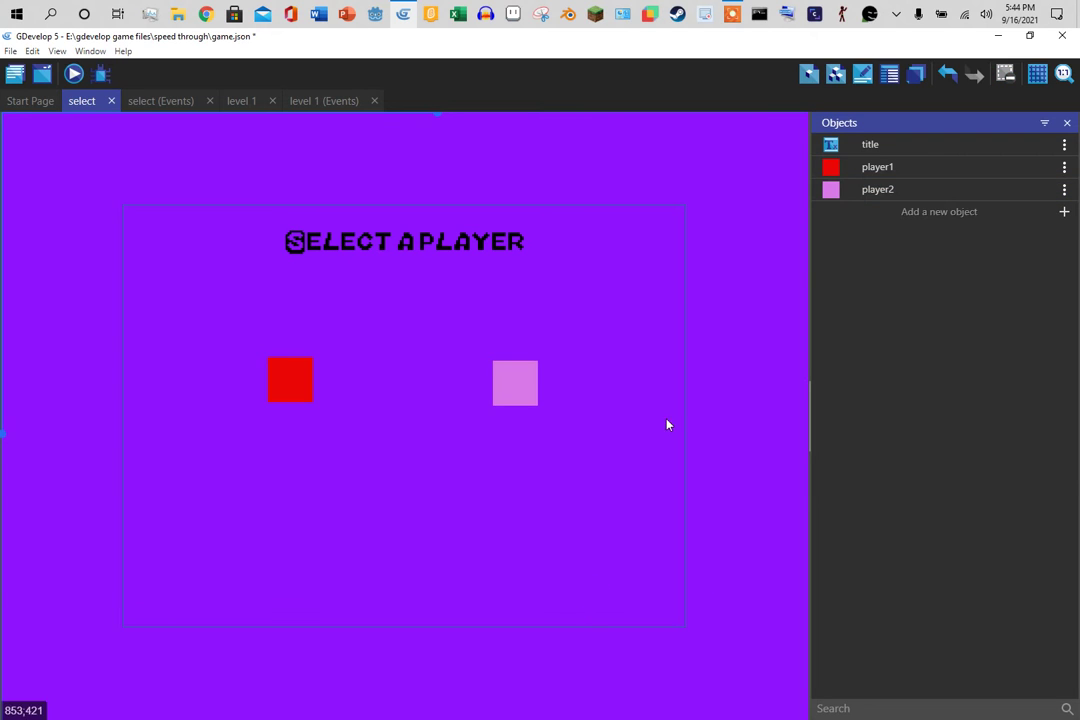
pyautogui.click(16, 72)
pyautogui.click(55, 140)
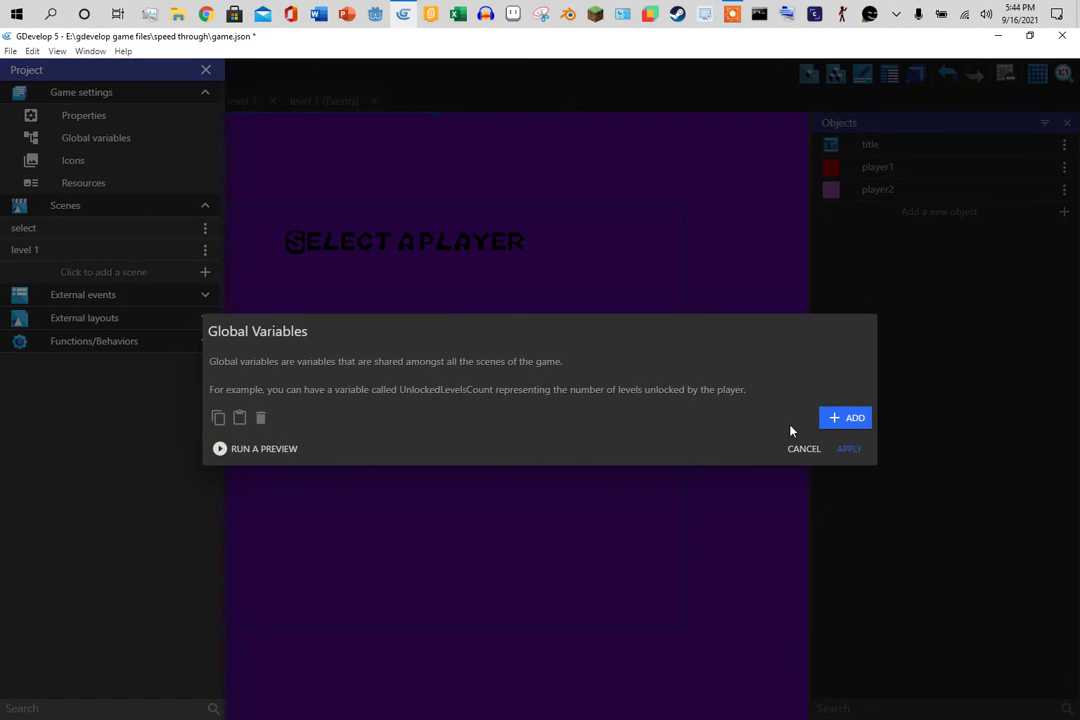
pyautogui.click(845, 418)
pyautogui.click(481, 377)
pyautogui.hotkey('ctrl', 'a')
pyautogui.write('chse')
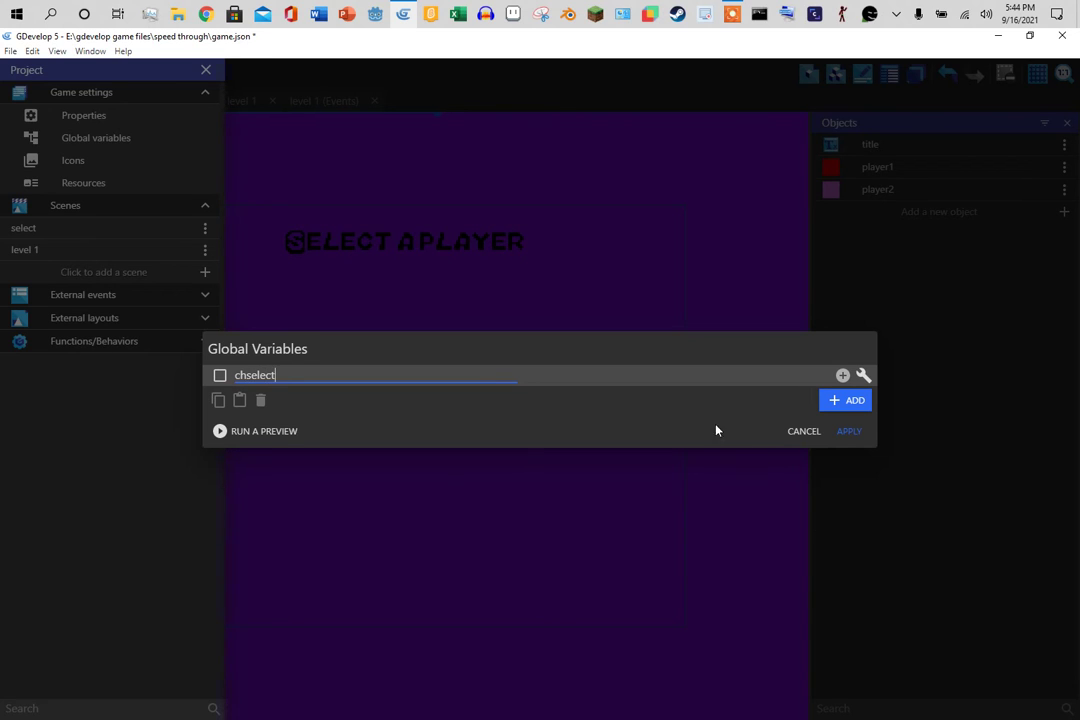
# Leave chselect's value empty, apply, and close the project panel.
pyautogui.click(633, 370)
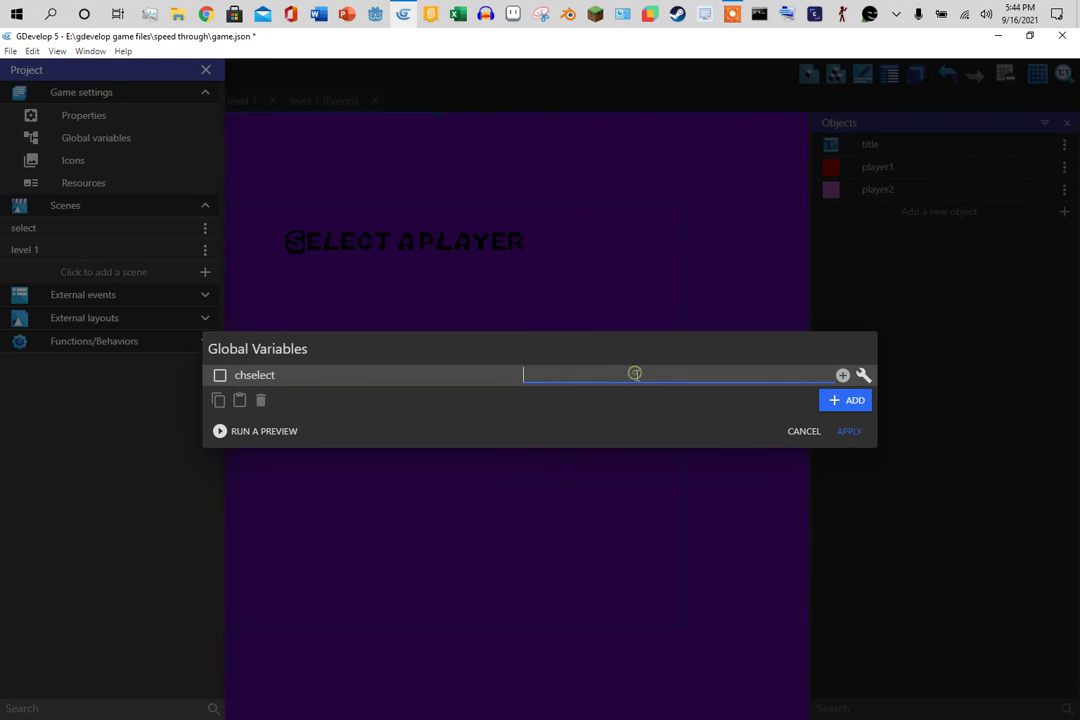
pyautogui.write('pl')
pyautogui.press('BackSpace')
pyautogui.press('BackSpace')
pyautogui.press('BackSpace')
pyautogui.click(850, 431)
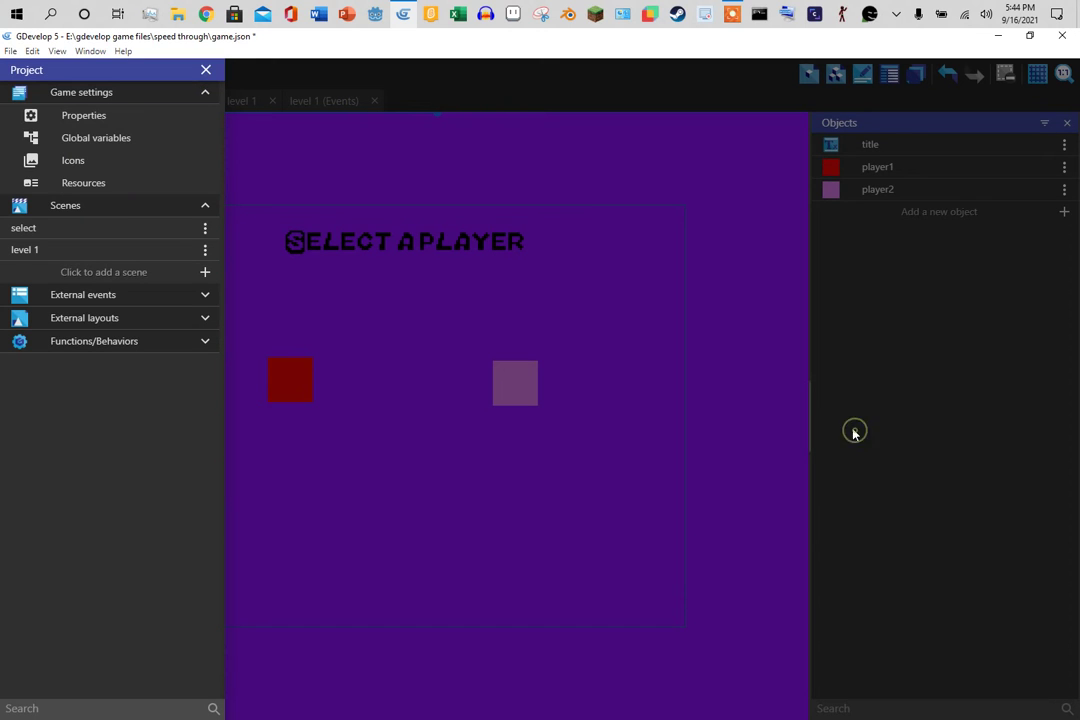
pyautogui.click(206, 70)
# Add a select-scene event with the condition 'cursor/touch is on player1'.
pyautogui.click(161, 101)
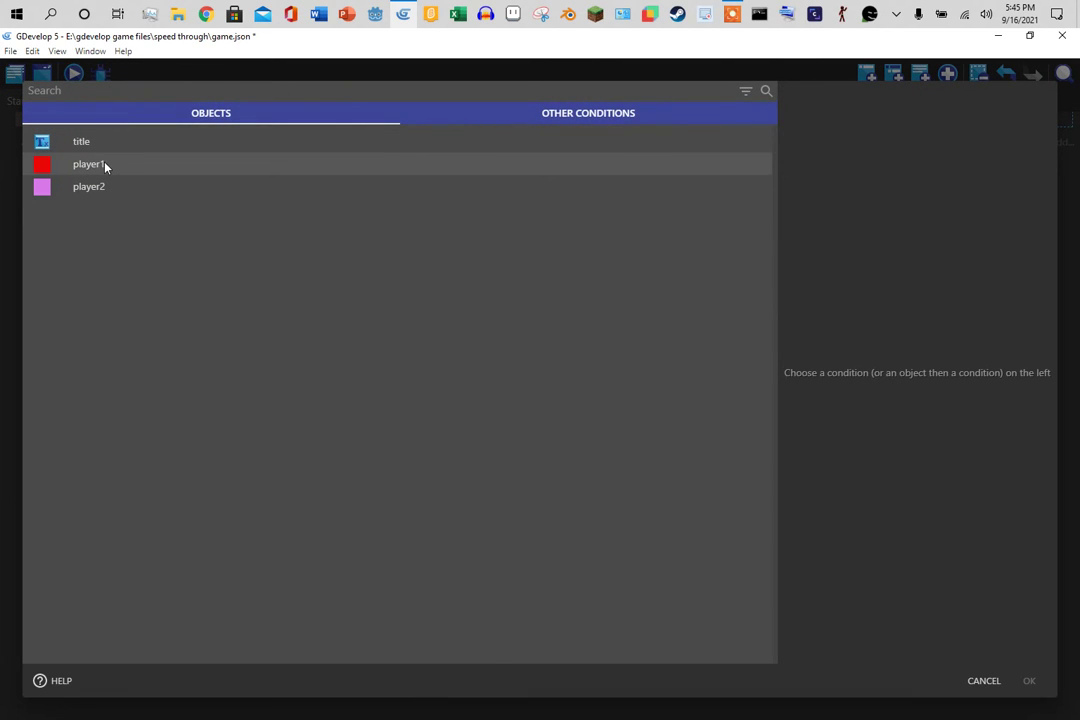
pyautogui.click(100, 164)
pyautogui.write('tou')
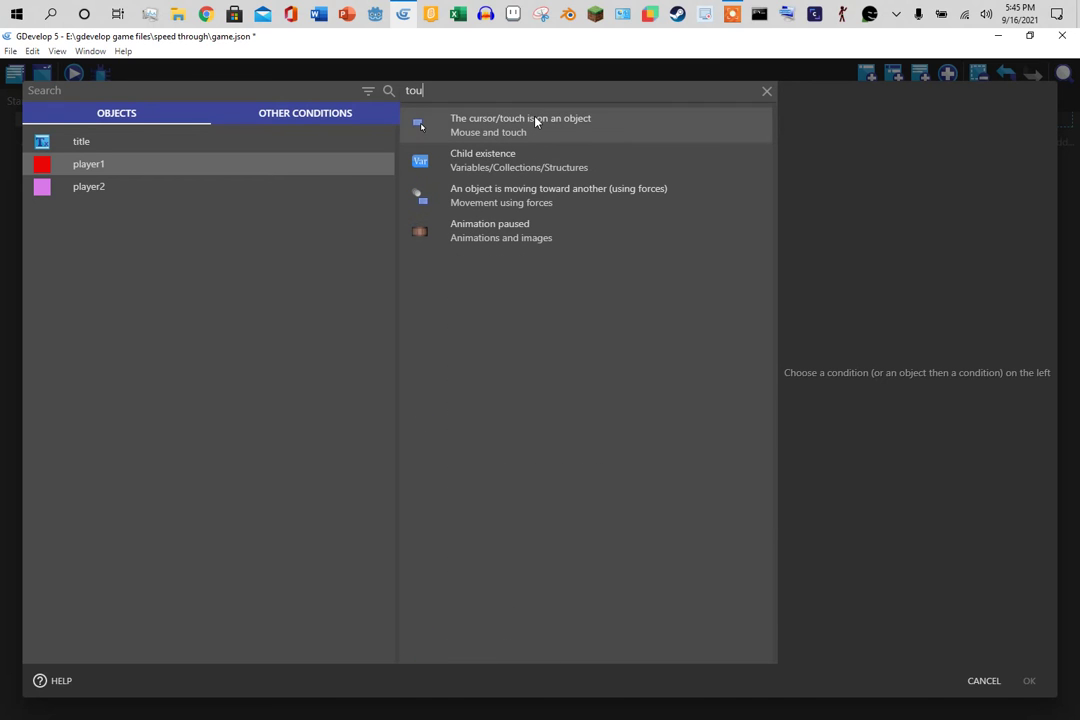
pyautogui.click(520, 121)
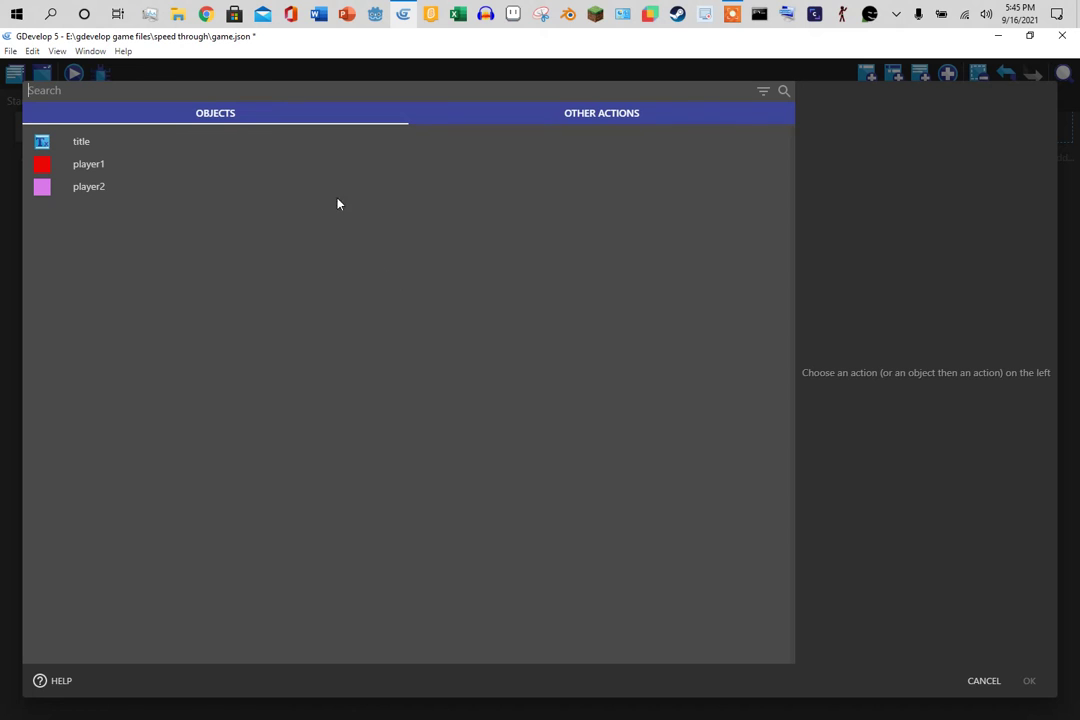
# Give the event the action 'add 1 to global variable chselect'.
pyautogui.click(537, 111)
pyautogui.click(185, 188)
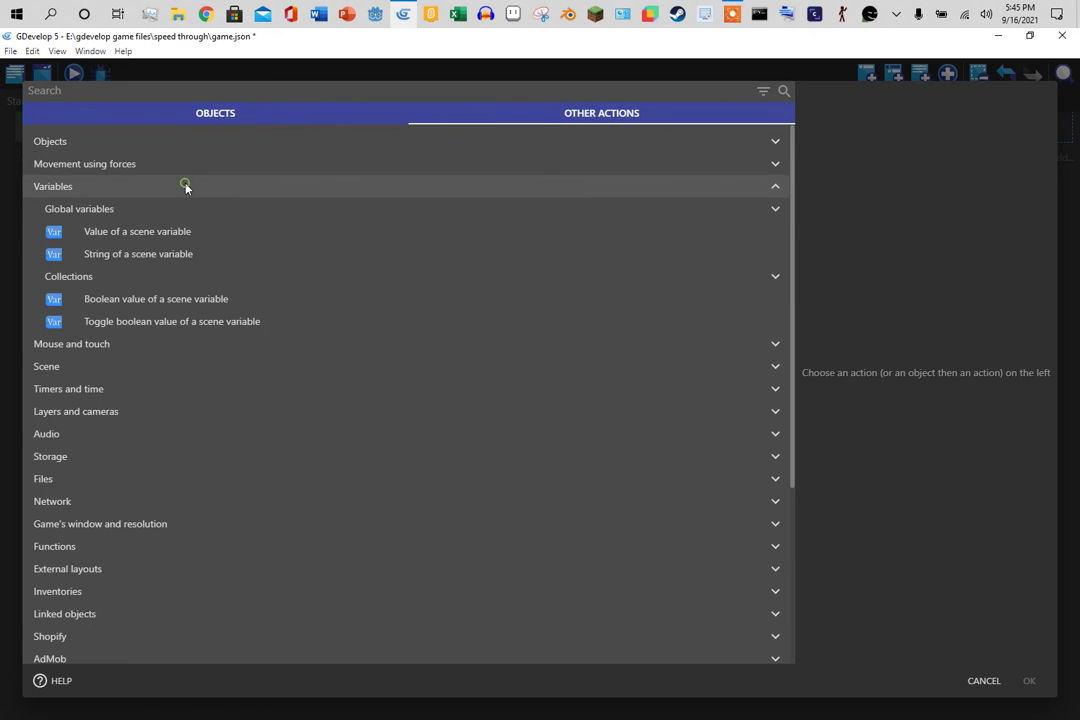
pyautogui.click(172, 211)
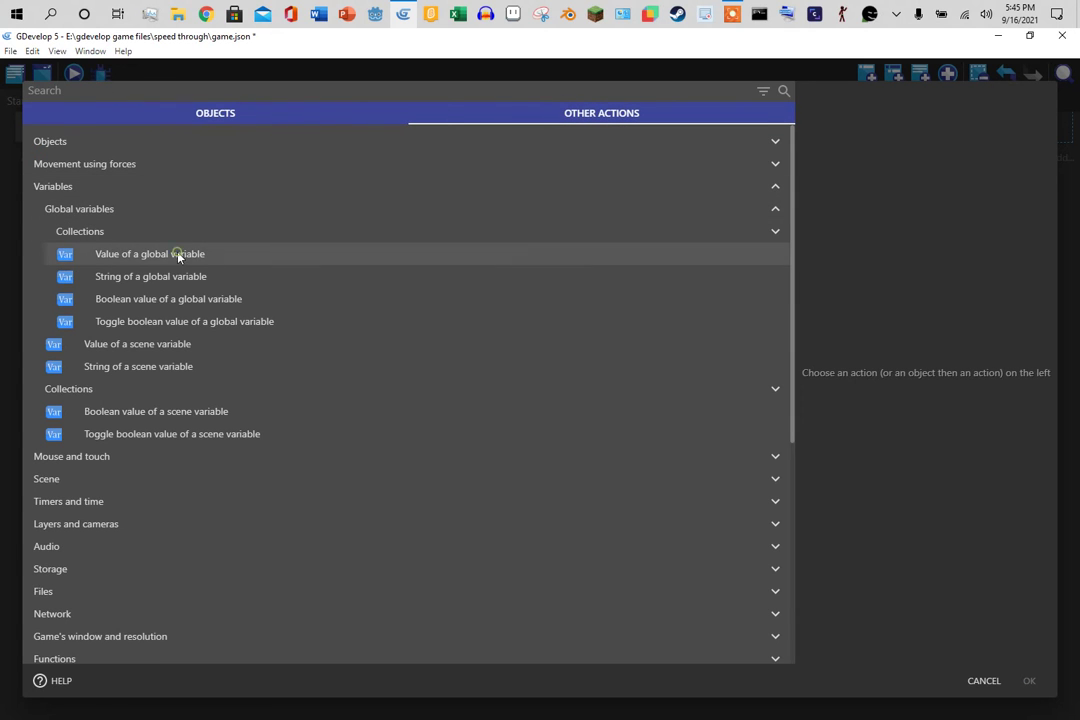
pyautogui.click(178, 256)
pyautogui.click(675, 183)
pyautogui.click(651, 242)
pyautogui.click(627, 212)
pyautogui.write('1')
pyautogui.click(1028, 681)
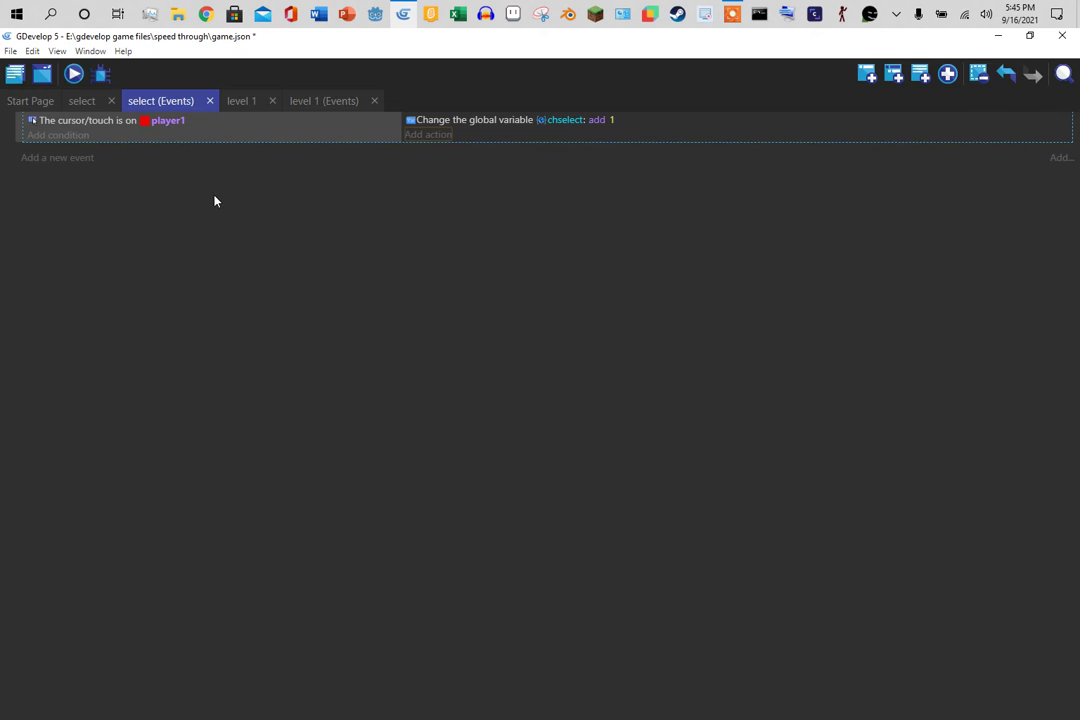
# Add a sub-event with condition 'Left mouse button pressed'.
pyautogui.click(35, 157)
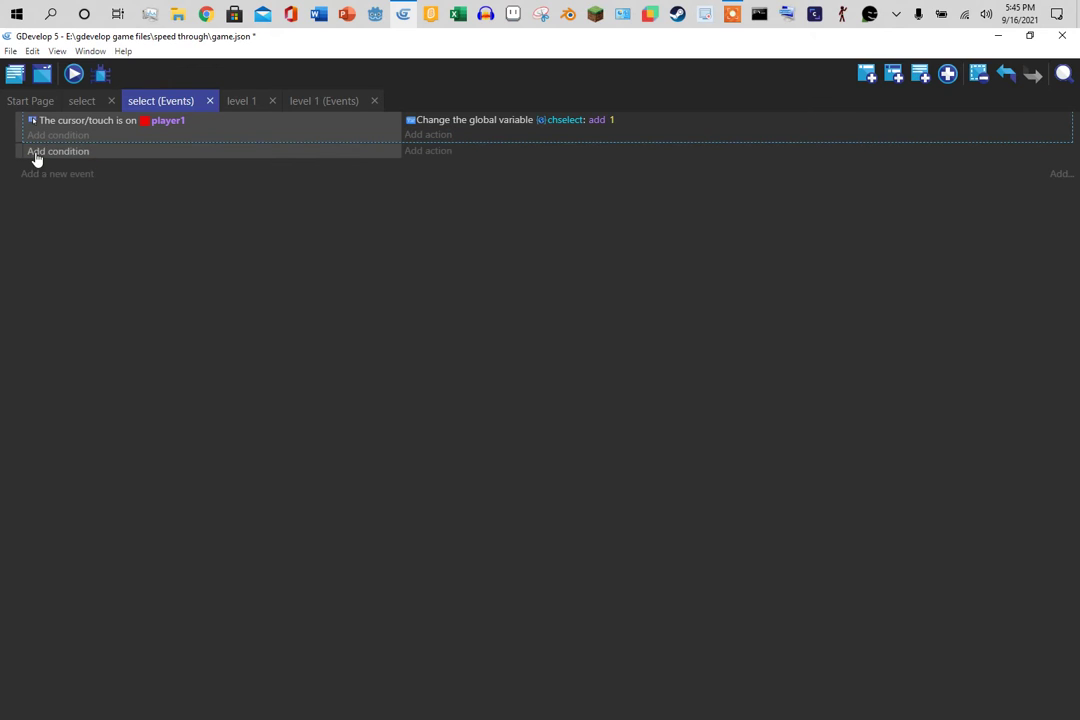
pyautogui.moveTo(14, 154); pyautogui.dragTo(34, 151)
pyautogui.click(58, 160)
pyautogui.write('mous')
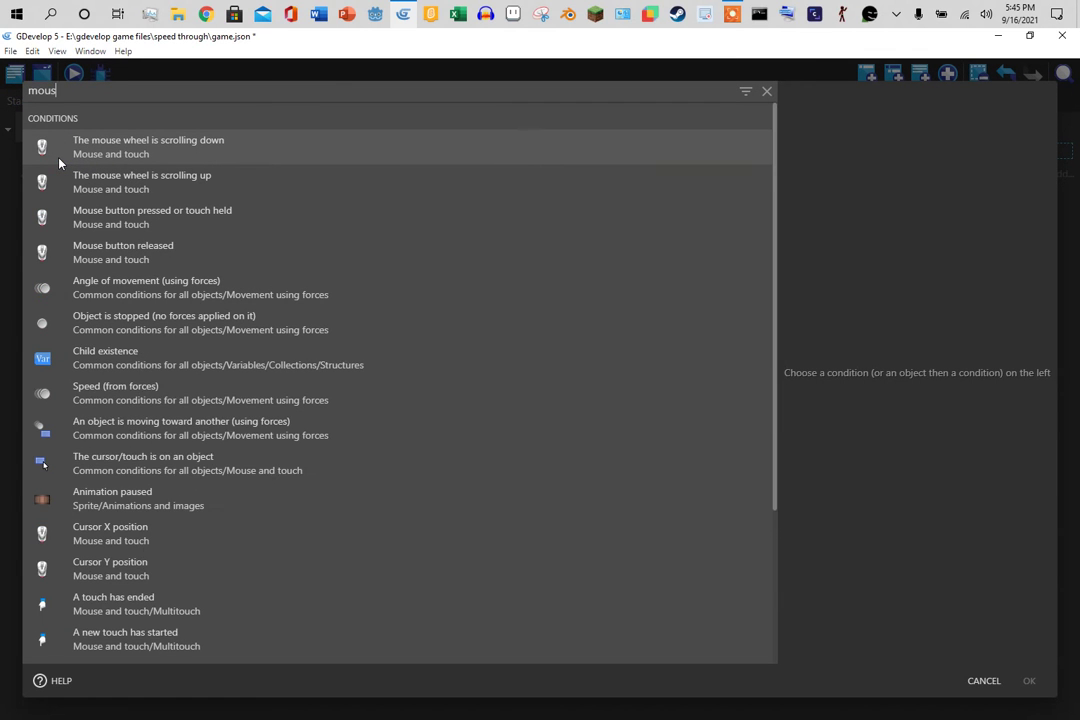
pyautogui.write('e')
pyautogui.click(208, 212)
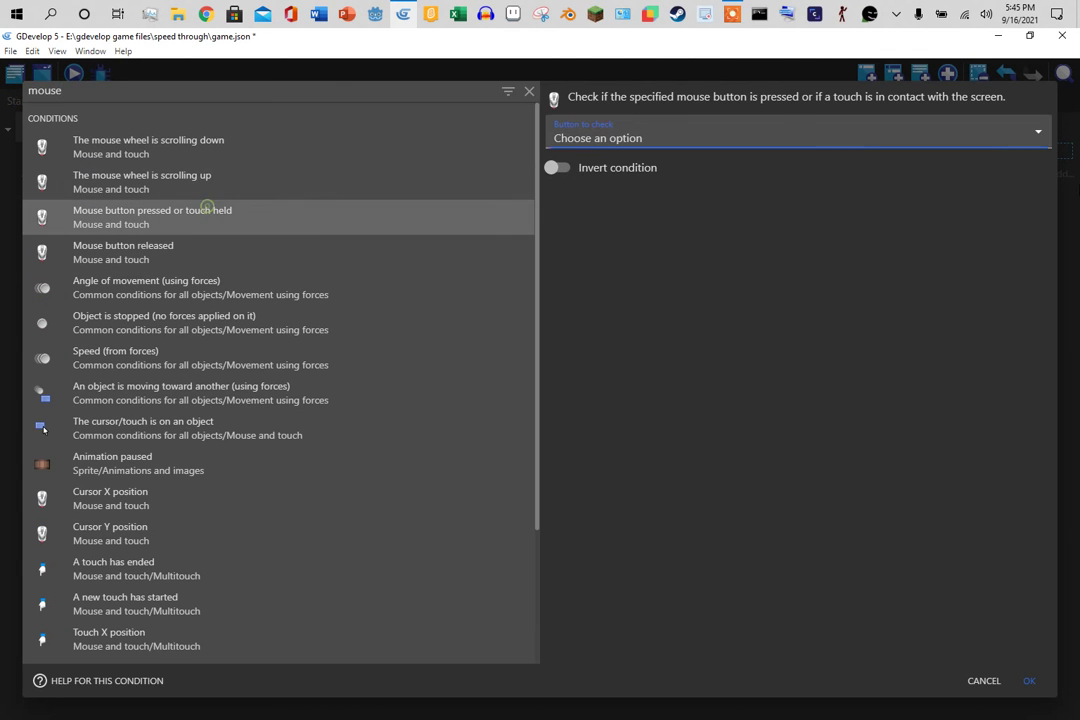
pyautogui.click(855, 138)
pyautogui.click(842, 185)
pyautogui.click(1029, 681)
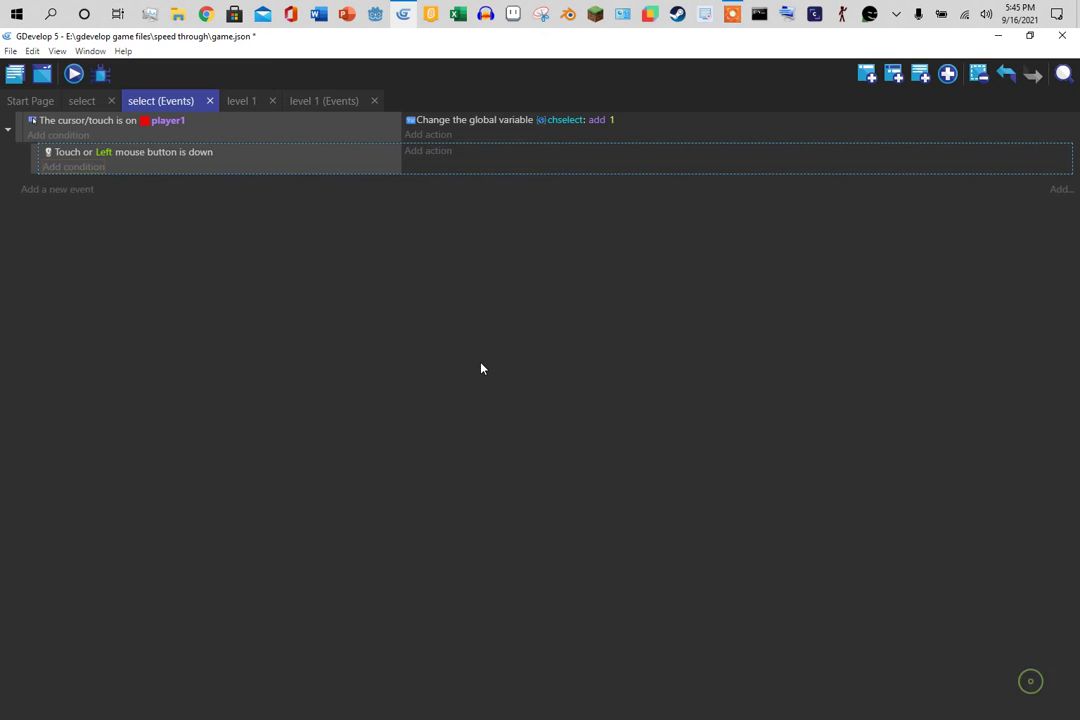
# Move the chselect action into the sub-event and set player1's animation to 0 in the parent.
pyautogui.click(439, 124)
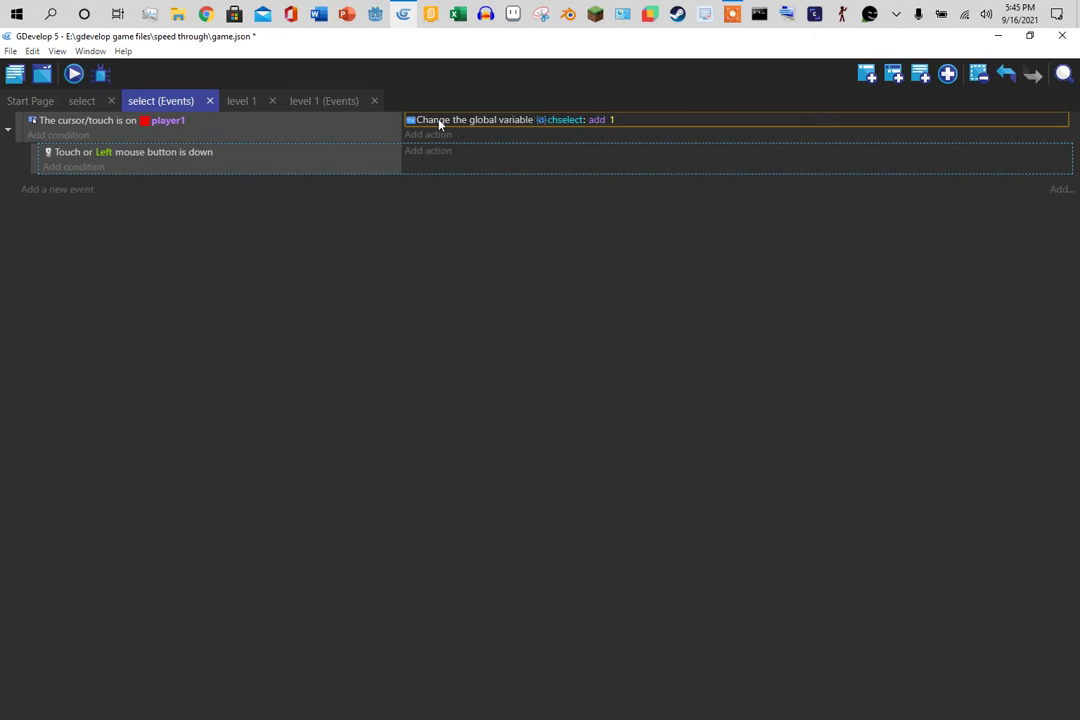
pyautogui.moveTo(436, 127); pyautogui.dragTo(438, 152)
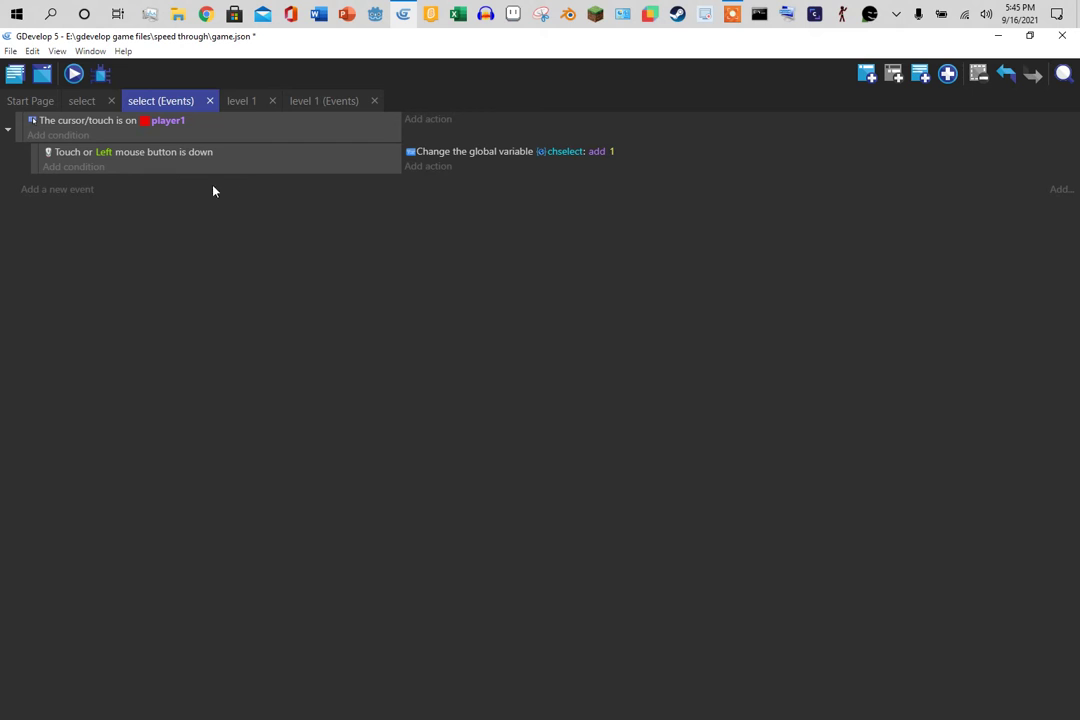
pyautogui.click(434, 121)
pyautogui.write('chan')
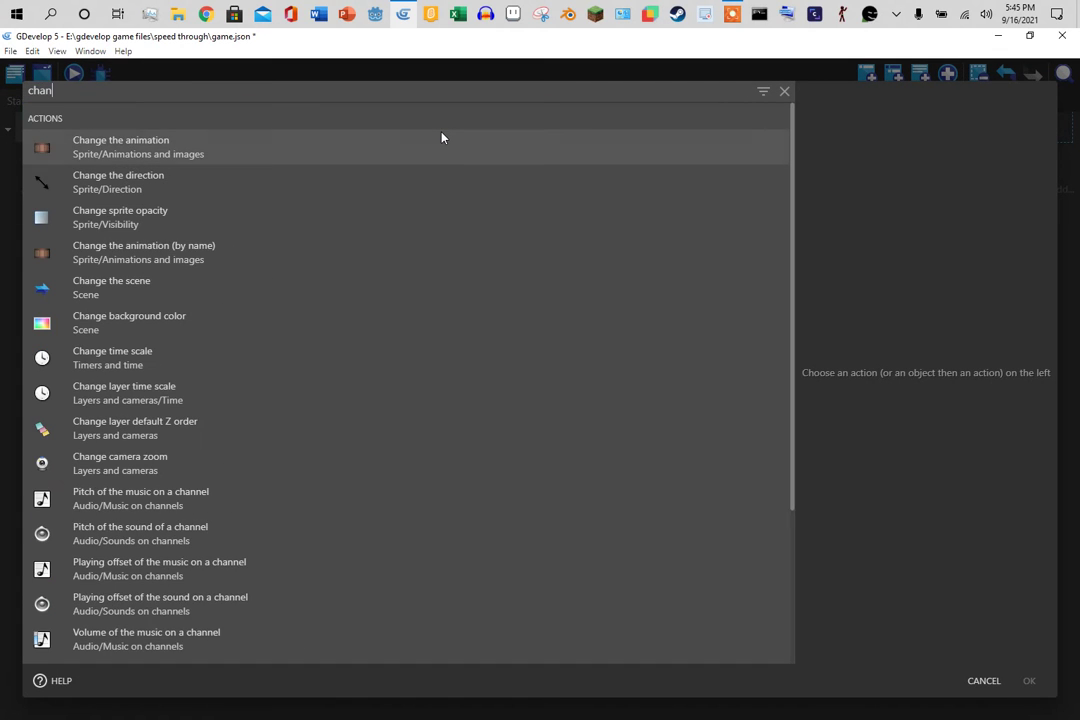
pyautogui.write('ge')
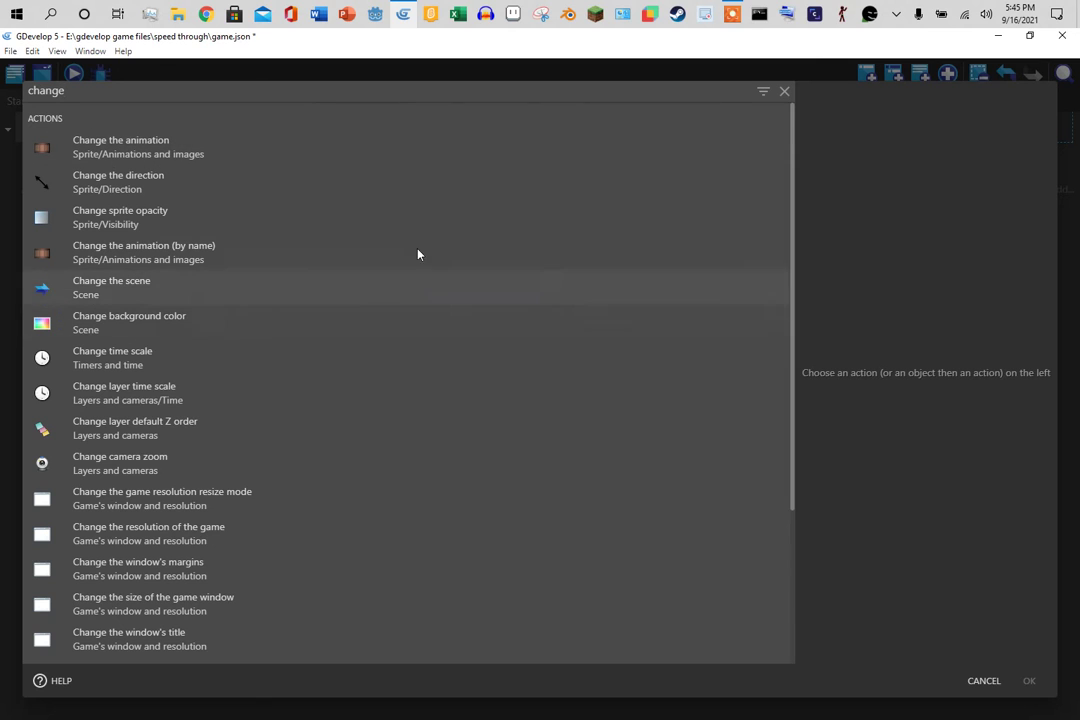
pyautogui.click(360, 155)
pyautogui.click(715, 165)
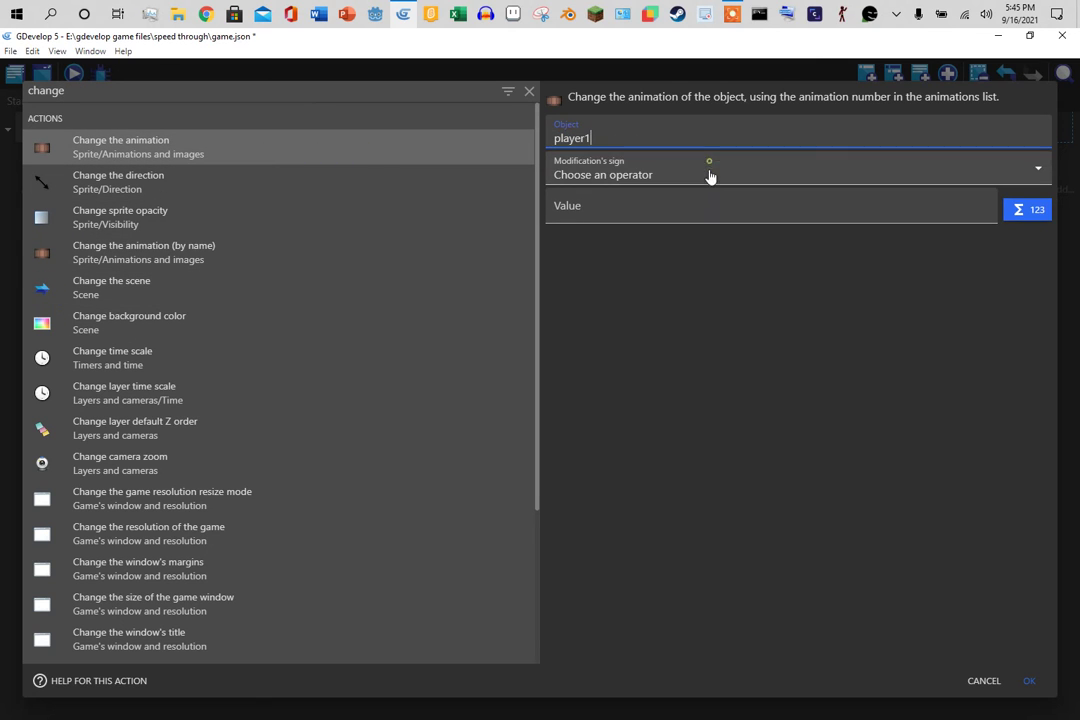
pyautogui.click(638, 242)
pyautogui.click(620, 174)
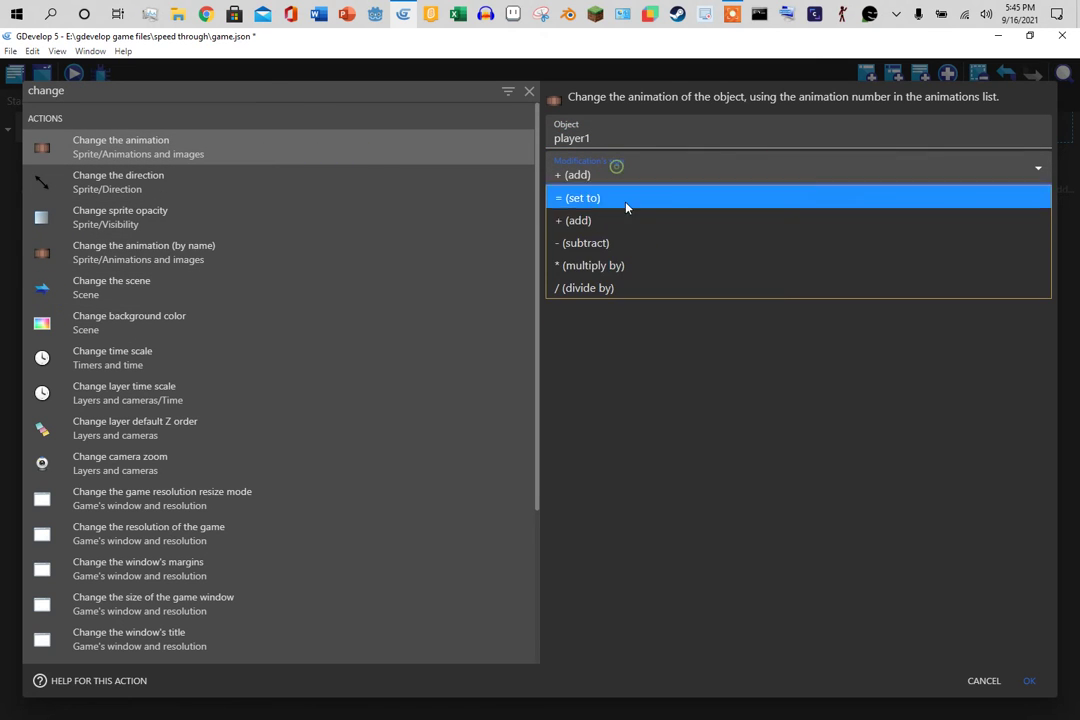
pyautogui.click(622, 200)
pyautogui.write('0')
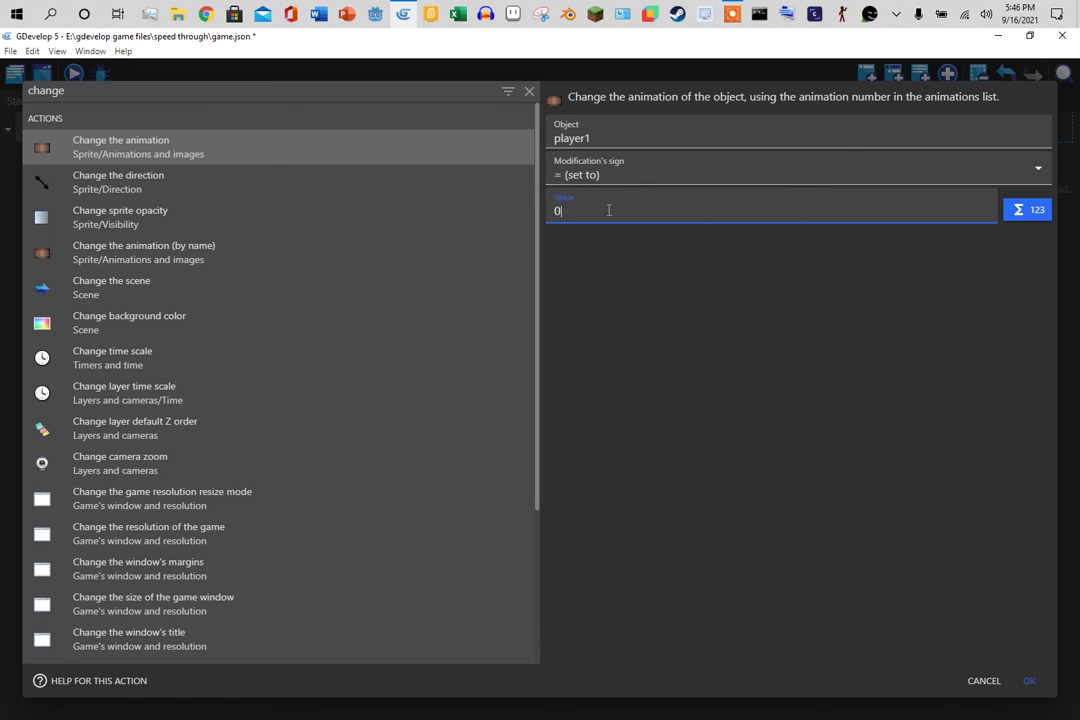
pyautogui.click(1039, 683)
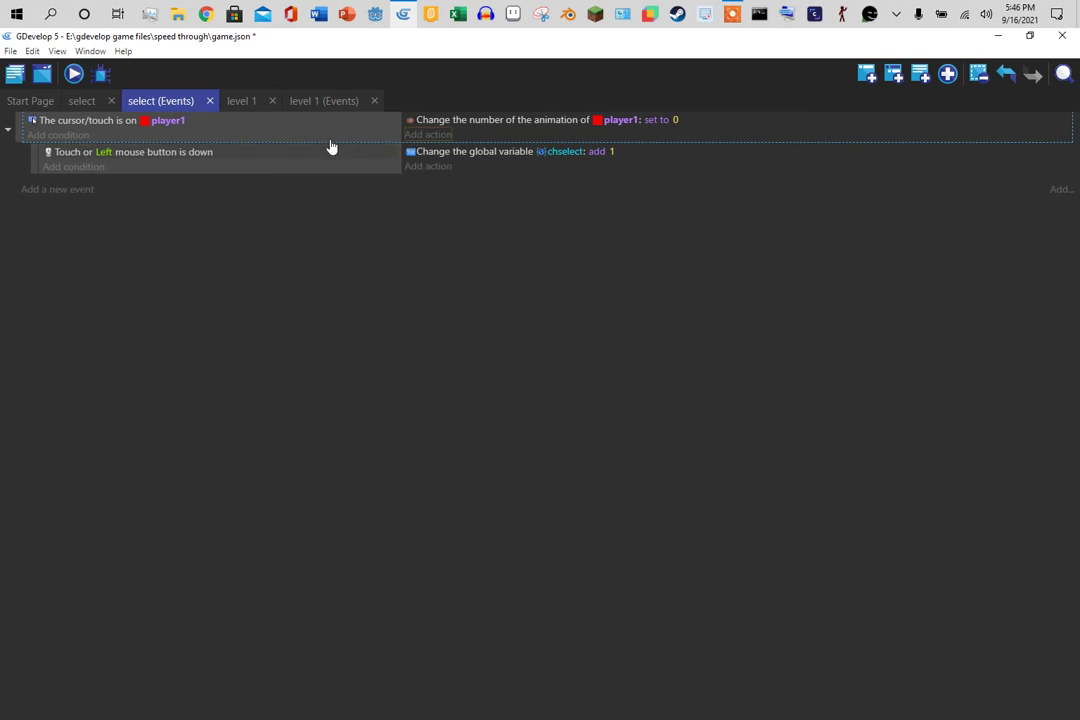
# Add a change-scene action to 'level 1' in the mouse-click sub-event, then preview.
pyautogui.click(430, 167)
pyautogui.write('cha')
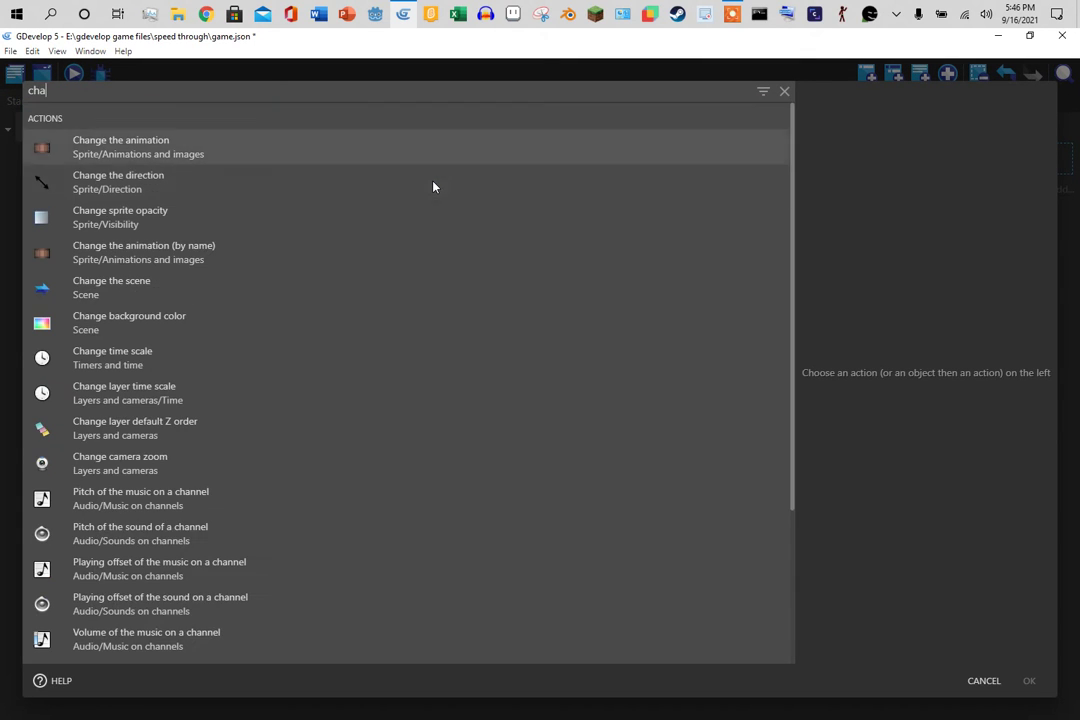
pyautogui.write('nge')
pyautogui.click(422, 288)
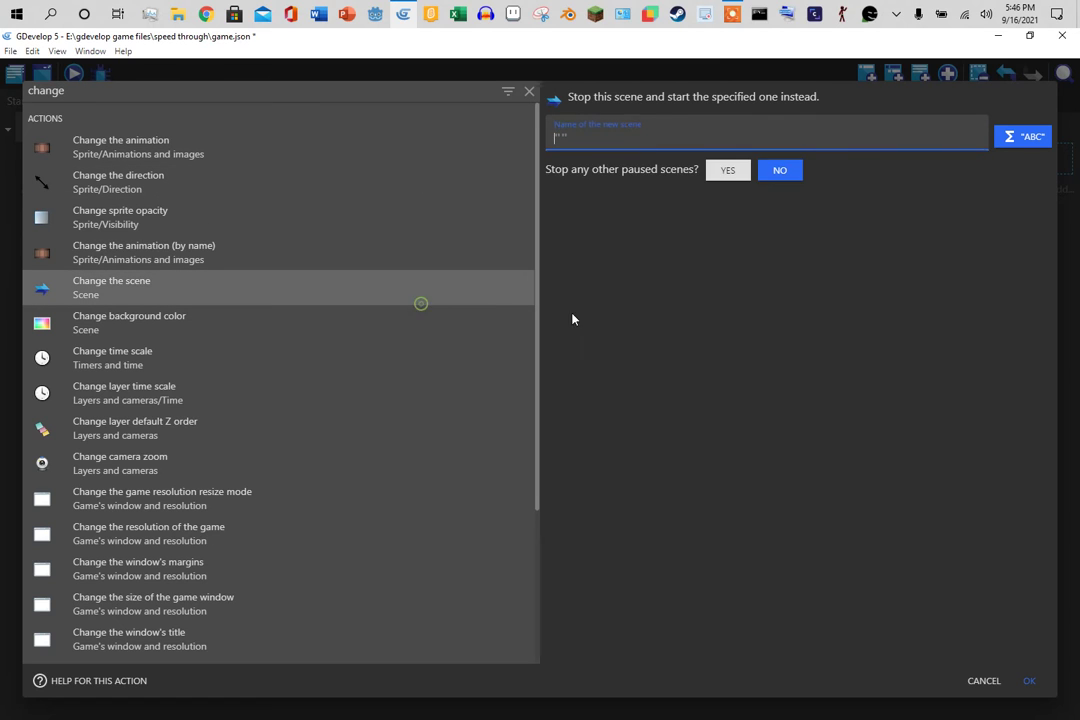
pyautogui.click(583, 173)
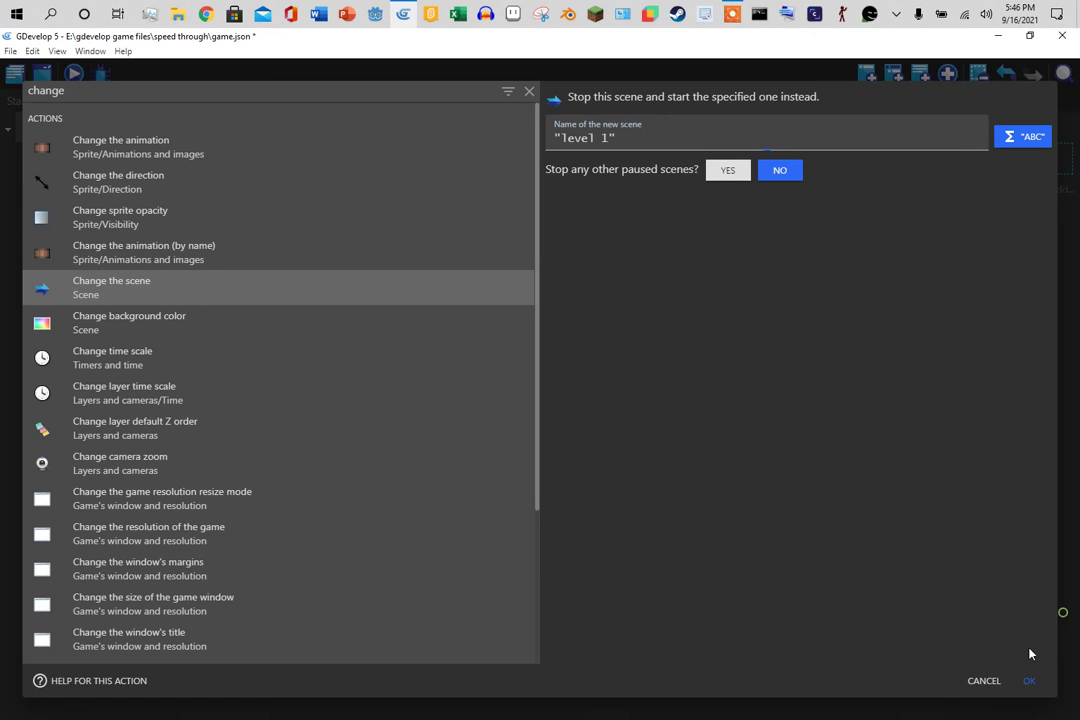
pyautogui.click(1027, 681)
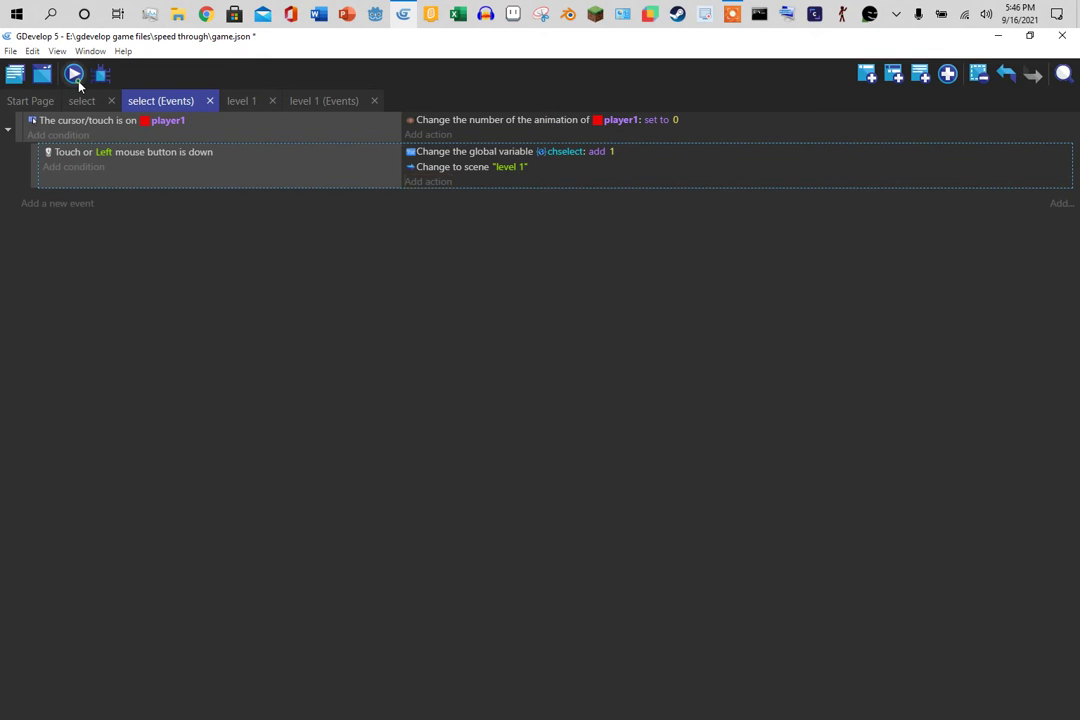
pyautogui.click(74, 75)
# Create a new event with the cursor-on-object condition pointed at player2.
pyautogui.click(64, 207)
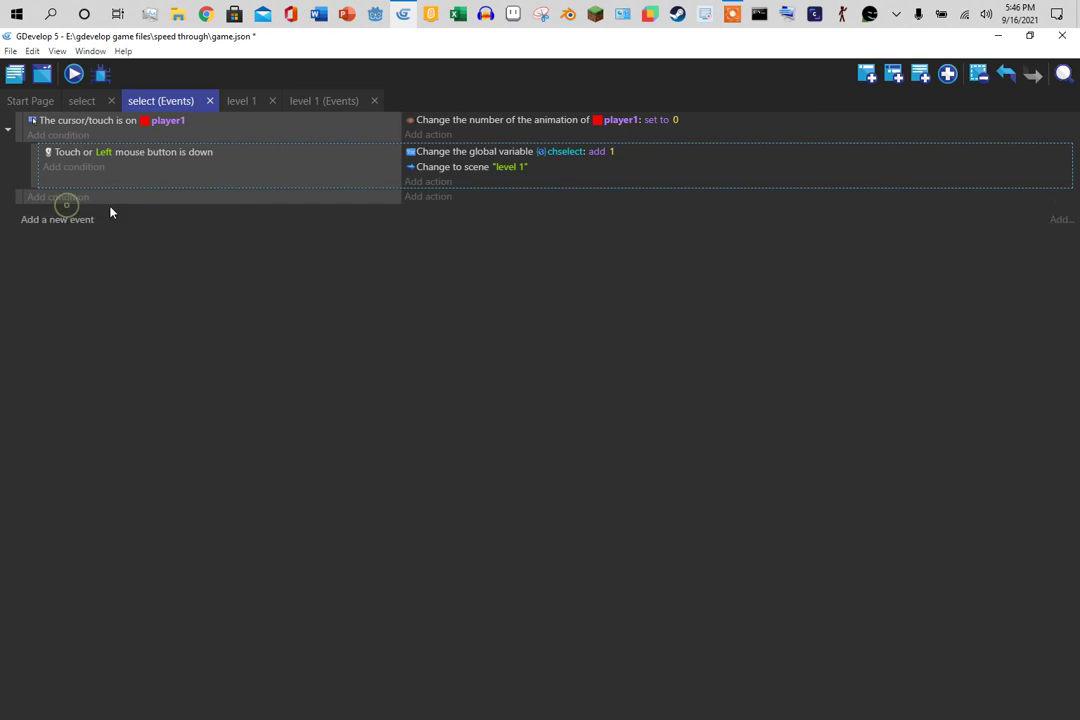
pyautogui.rightClick(111, 121)
pyautogui.click(130, 125)
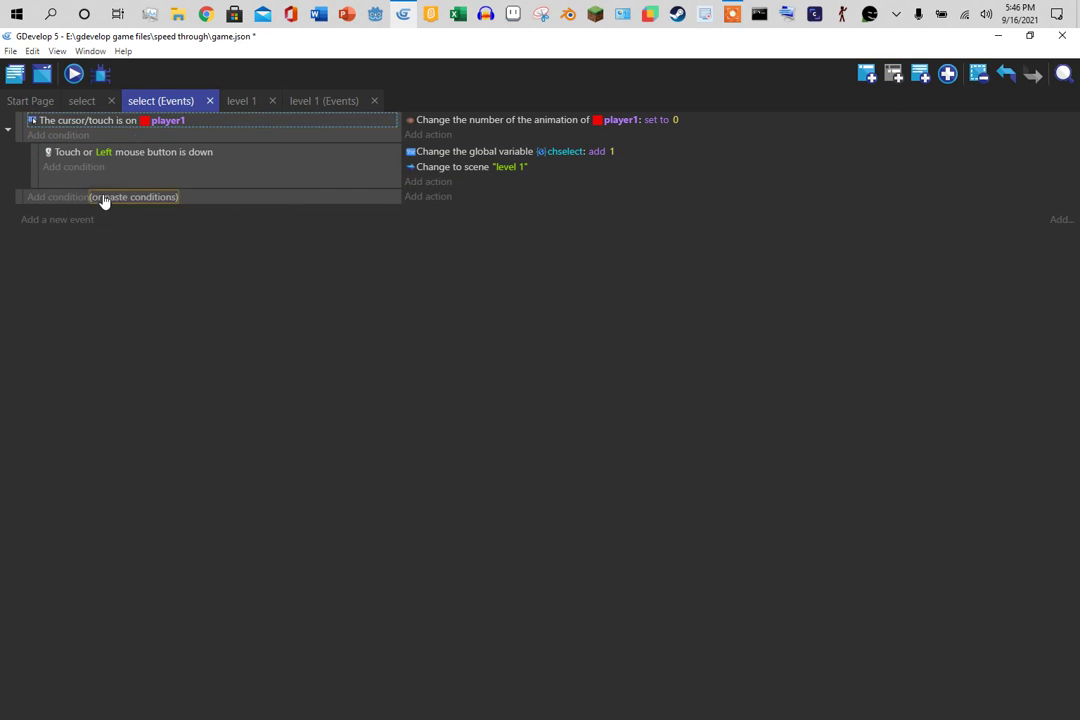
pyautogui.click(104, 198)
pyautogui.click(179, 202)
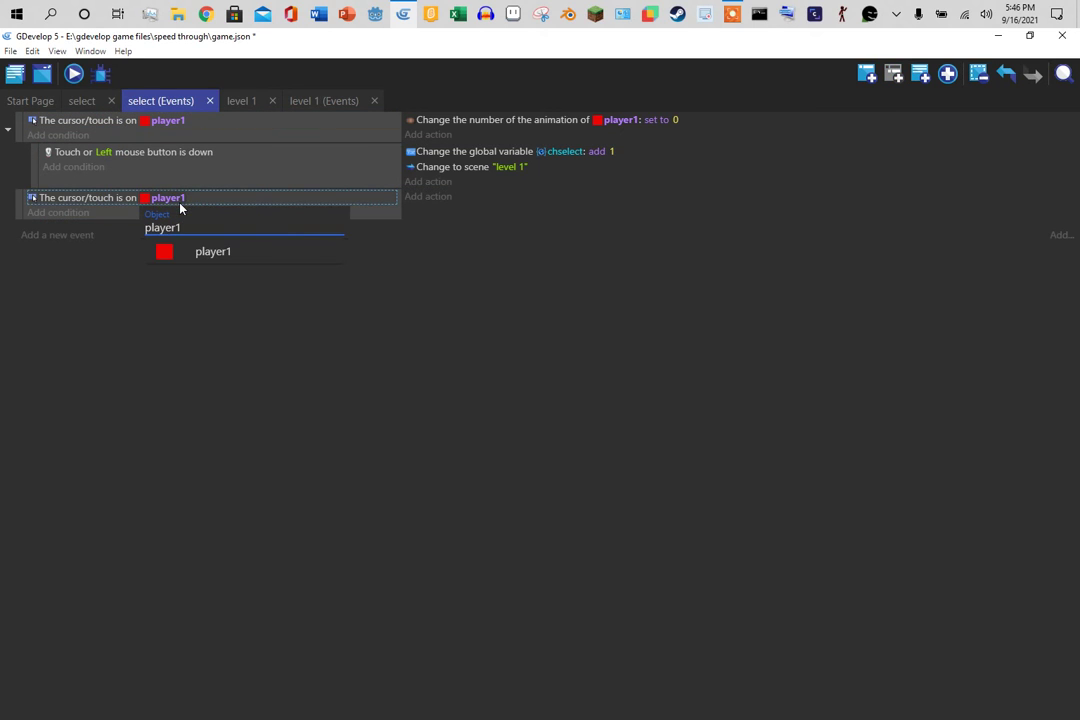
pyautogui.press('BackSpace')
pyautogui.write('2')
pyautogui.click(237, 251)
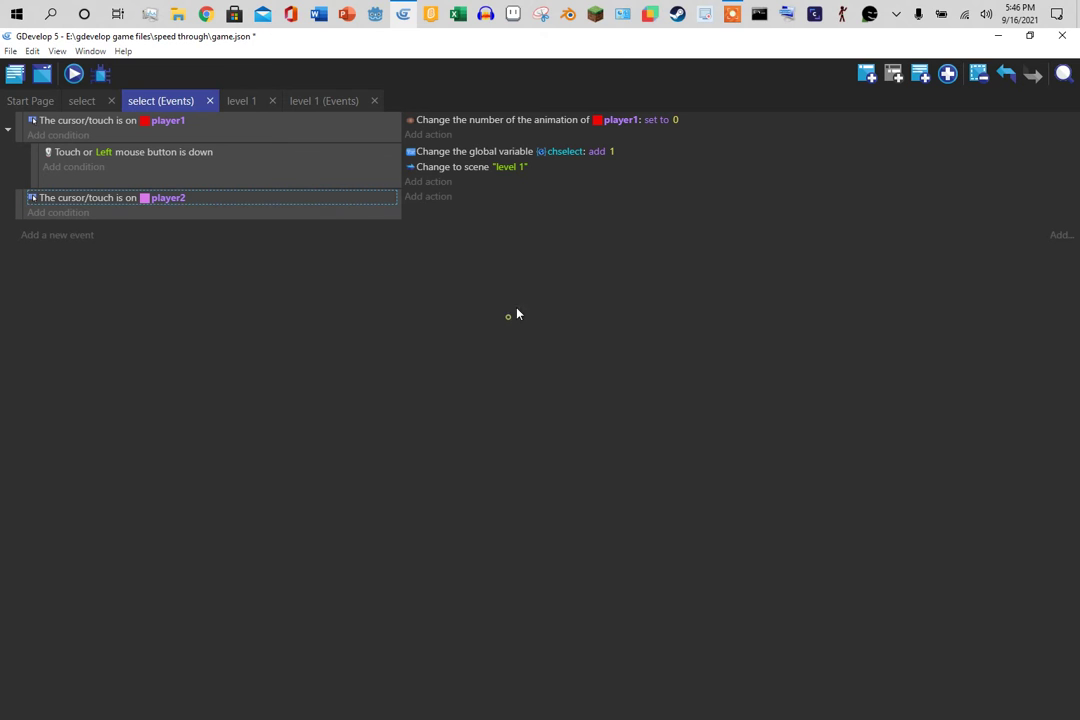
# Copy the animation = 0 action into the player2 event, targeting player2.
pyautogui.click(521, 121)
pyautogui.rightClick(523, 120)
pyautogui.click(543, 131)
pyautogui.click(480, 197)
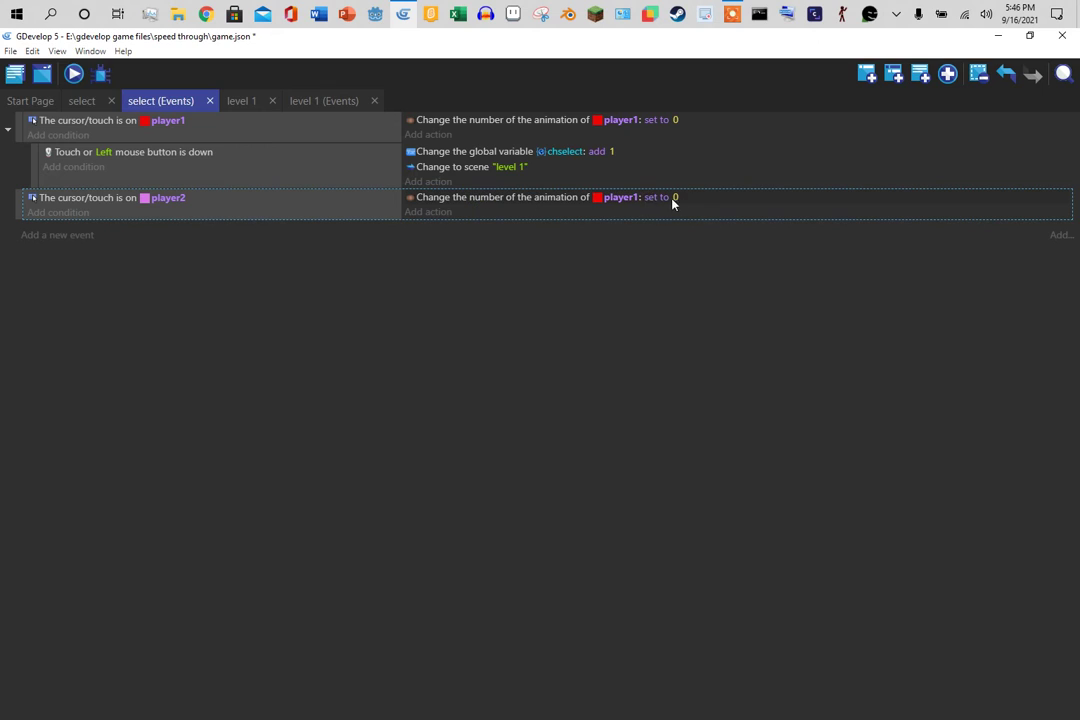
pyautogui.click(621, 197)
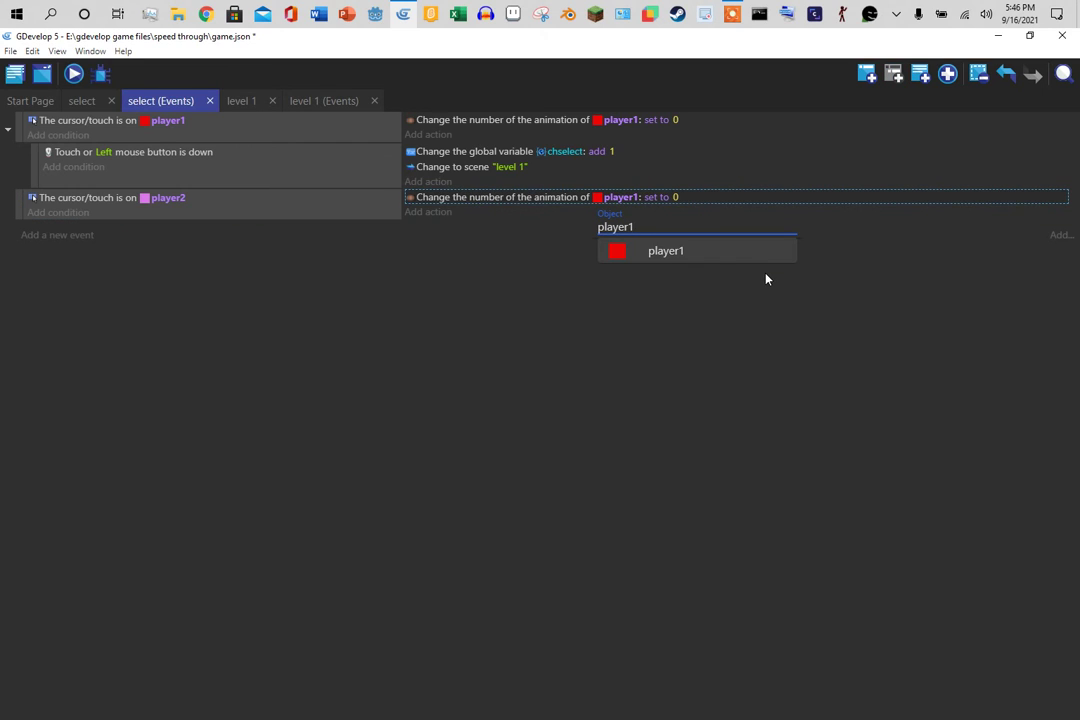
pyautogui.press('BackSpace')
pyautogui.write('2')
pyautogui.press('Return')
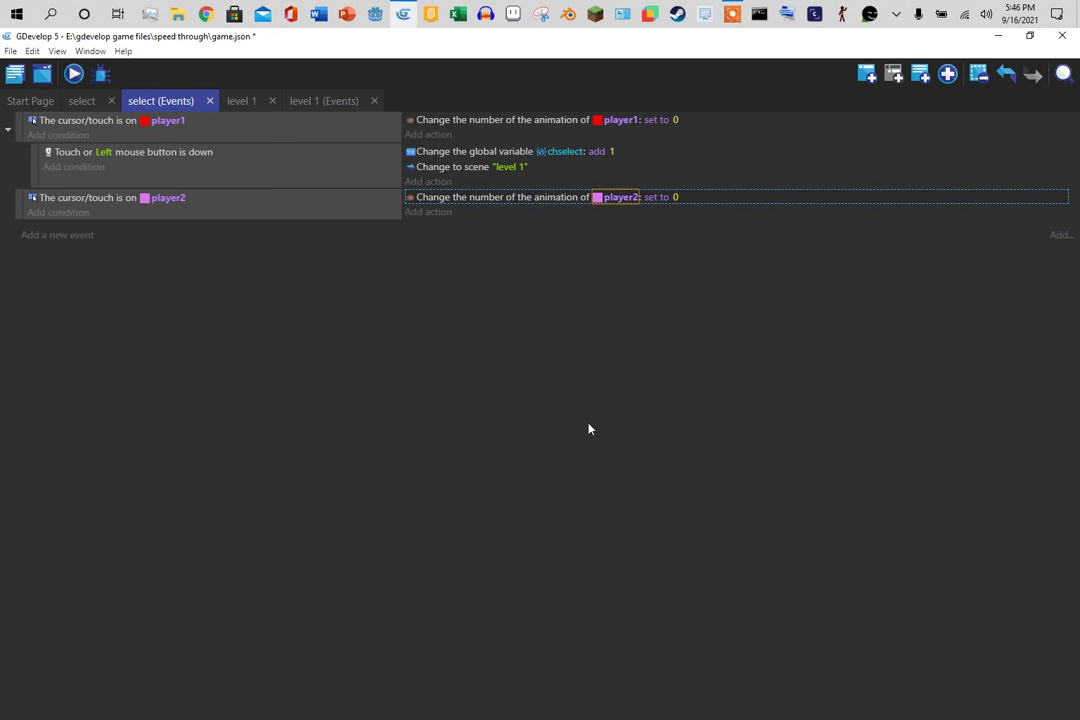
# Add a player2 sub-event with the copied mouse-button condition.
pyautogui.rightClick(193, 157)
pyautogui.click(87, 232)
pyautogui.click(63, 235)
pyautogui.moveTo(17, 224); pyautogui.dragTo(39, 234)
pyautogui.hotkey('ctrl', 'v')
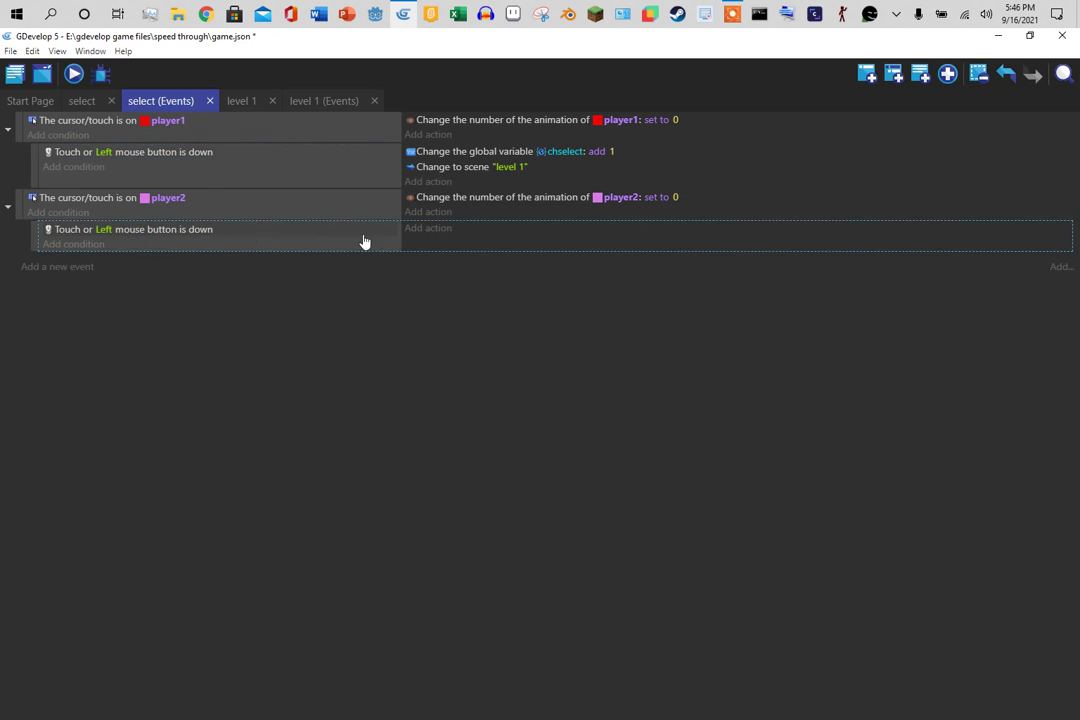
# Paste the chselect action under player2's sub-event and make it add 2.
pyautogui.rightClick(452, 151)
pyautogui.click(470, 159)
pyautogui.hotkey('ctrl', 'v')
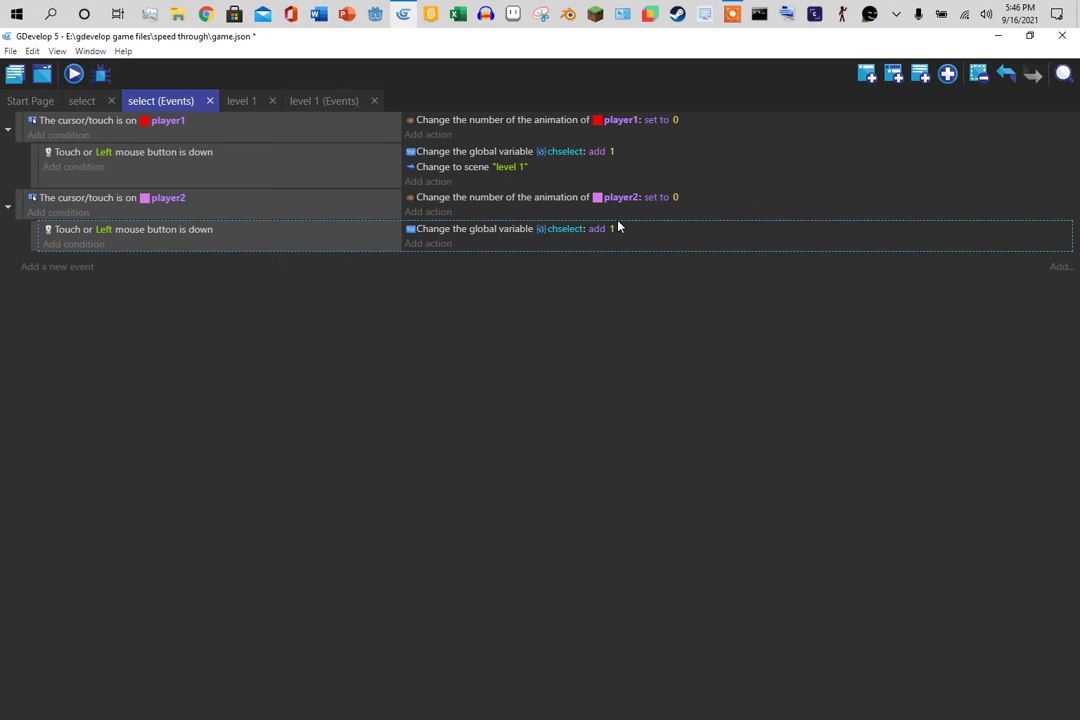
pyautogui.click(612, 229)
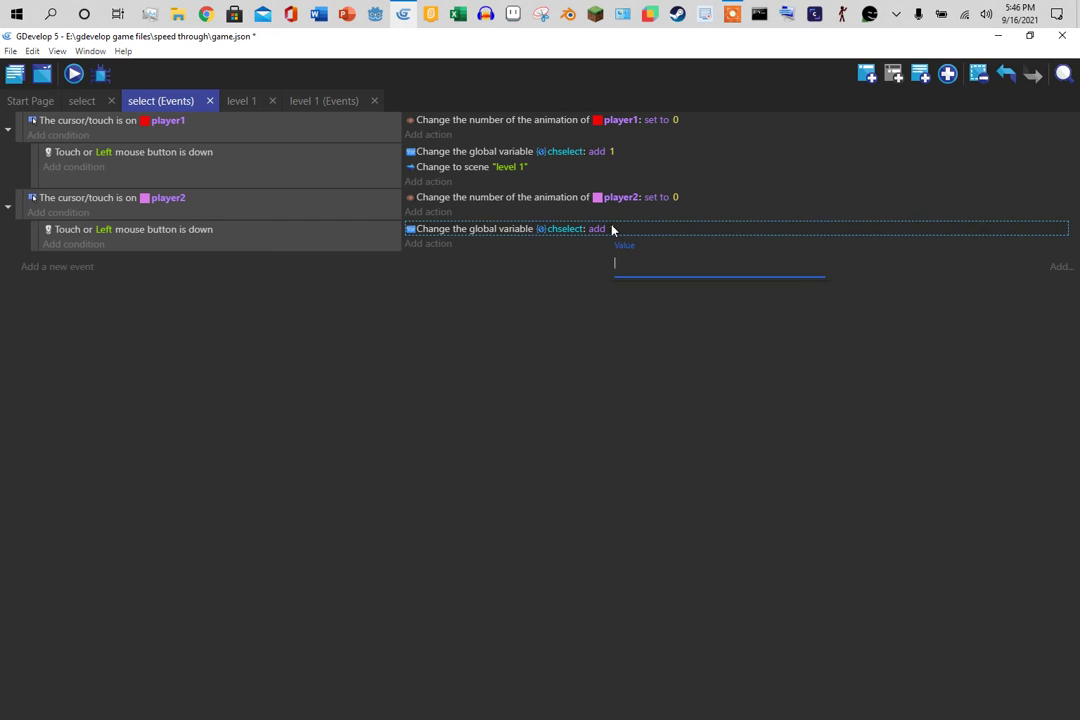
pyautogui.write('2')
pyautogui.click(576, 398)
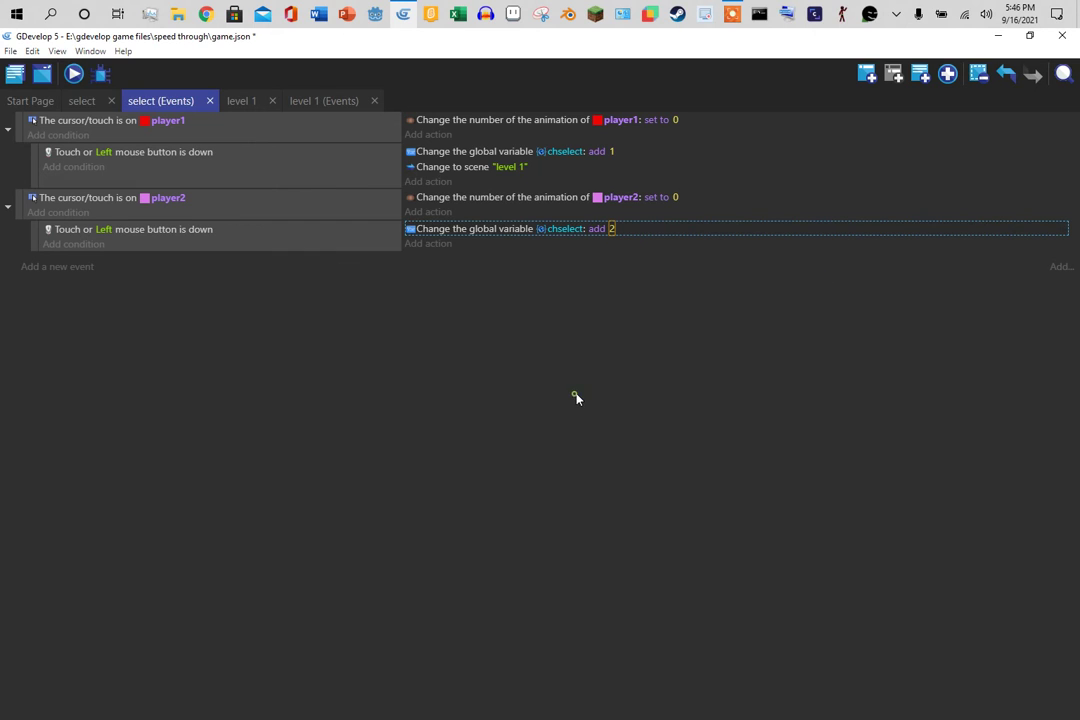
# Copy the change-to-scene 'level 1' action into player2's sub-event.
pyautogui.click(449, 170)
pyautogui.rightClick(451, 172)
pyautogui.click(466, 181)
pyautogui.click(476, 244)
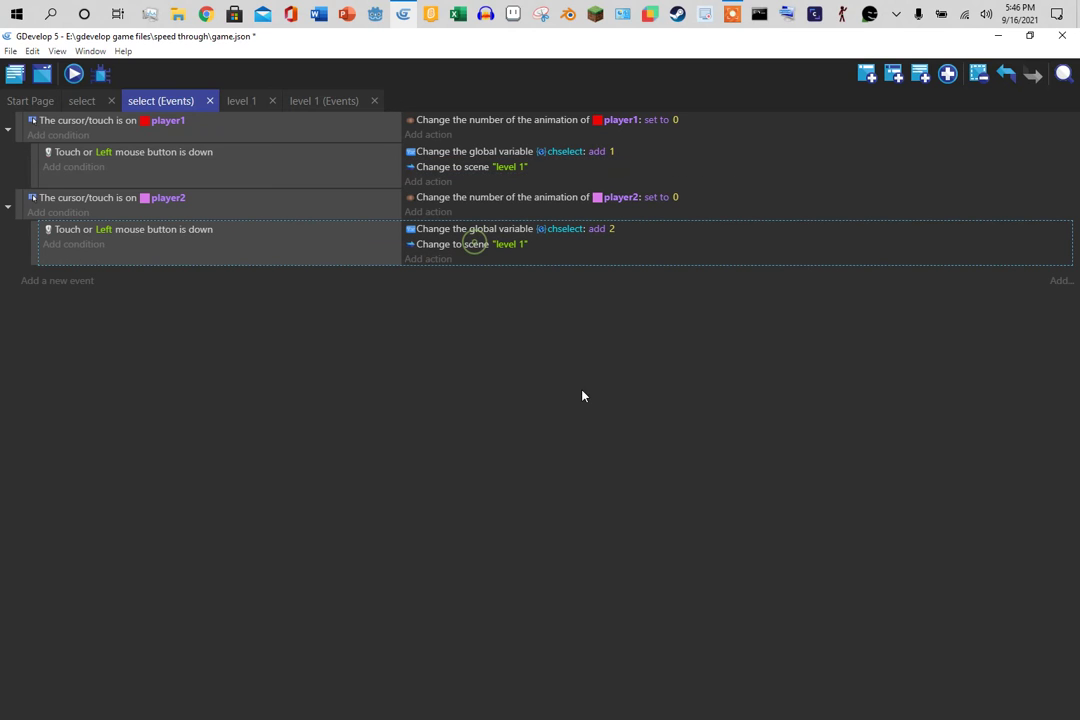
# In level 1, create a Sprite object named 'ground' using NewFile-1.png.
pyautogui.click(245, 102)
pyautogui.click(1064, 144)
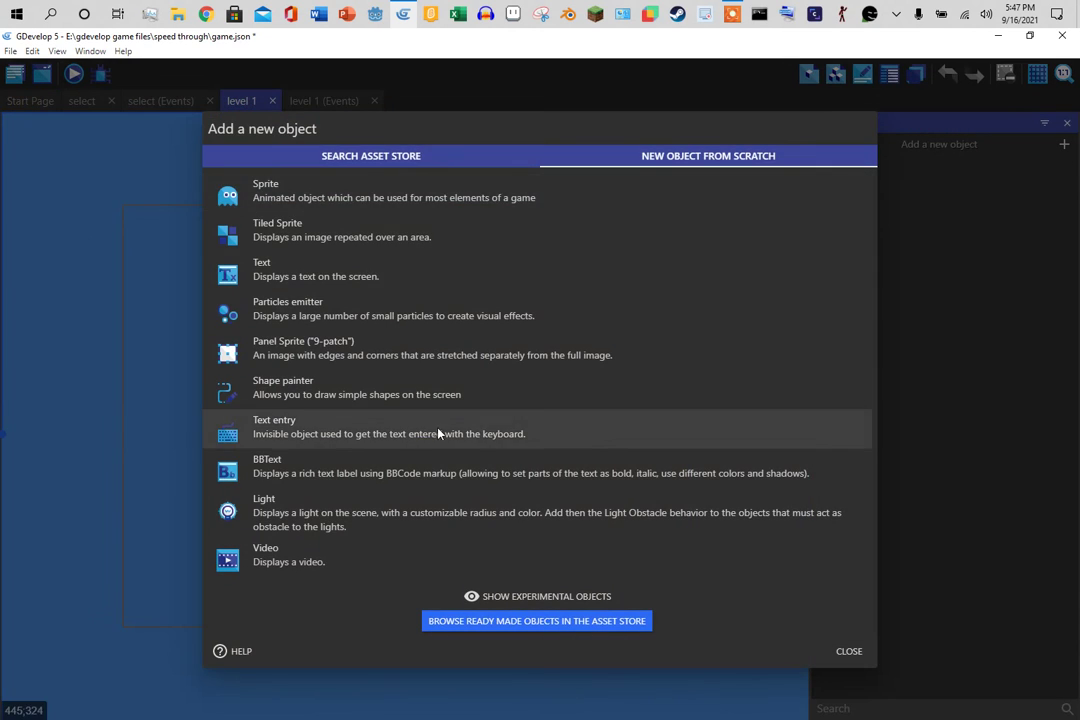
pyautogui.click(314, 188)
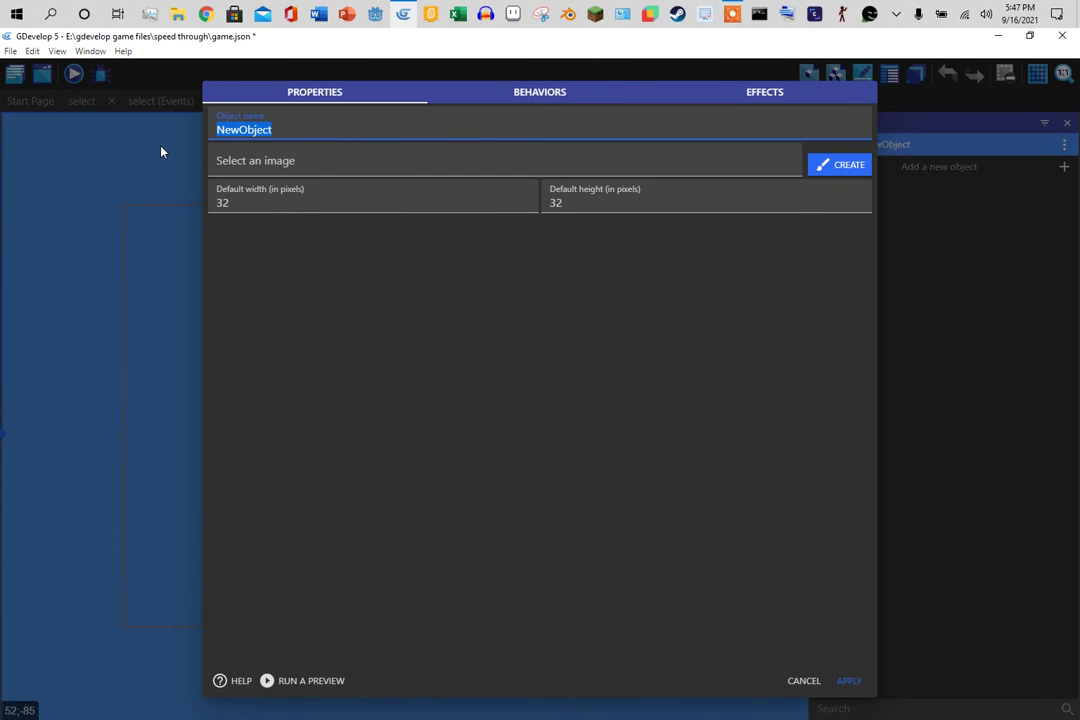
pyautogui.write('gravit')
pyautogui.press('BackSpace')
pyautogui.press('BackSpace')
pyautogui.press('BackSpace')
pyautogui.press('BackSpace')
pyautogui.write('oun')
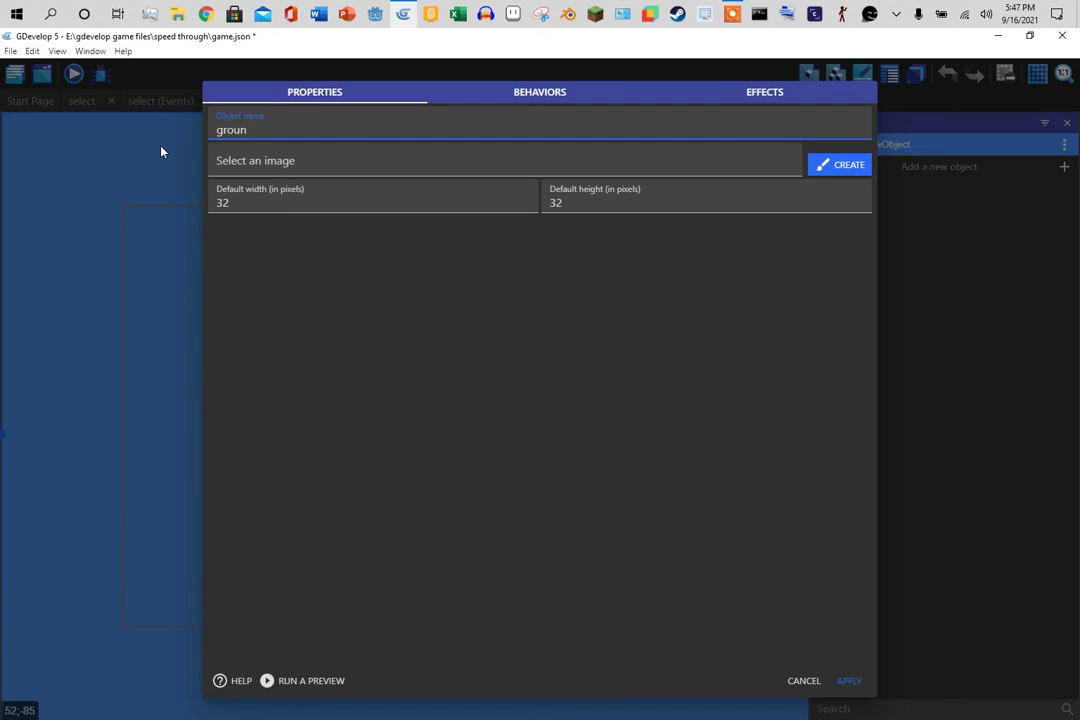
pyautogui.write('d')
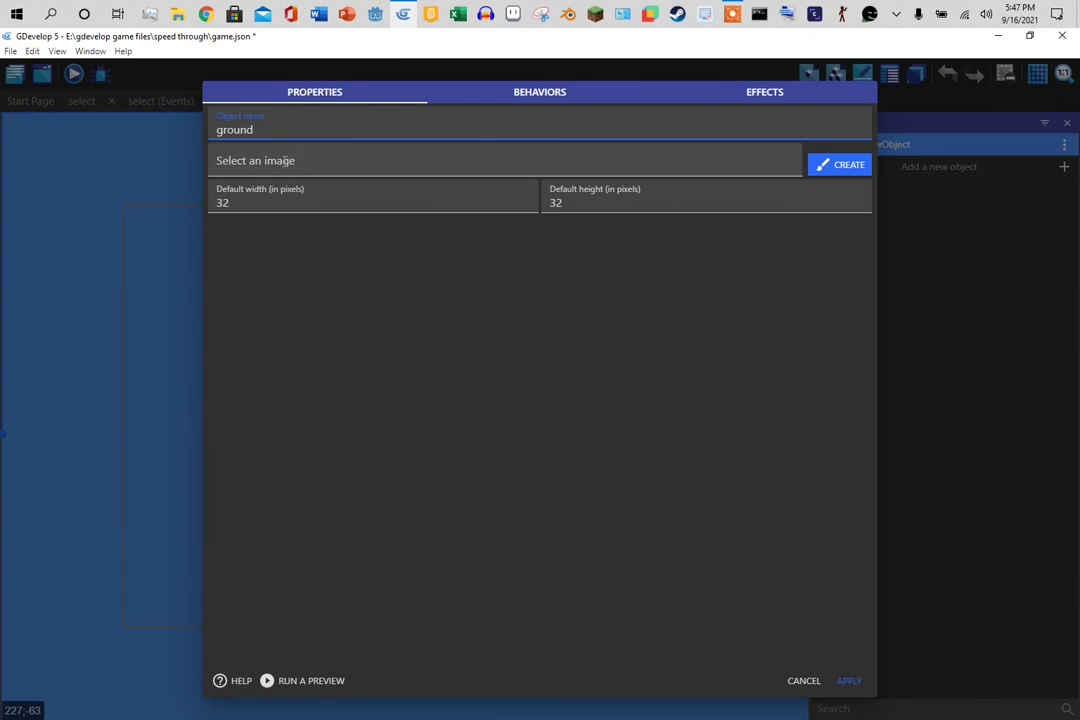
pyautogui.click(216, 166)
pyautogui.click(311, 286)
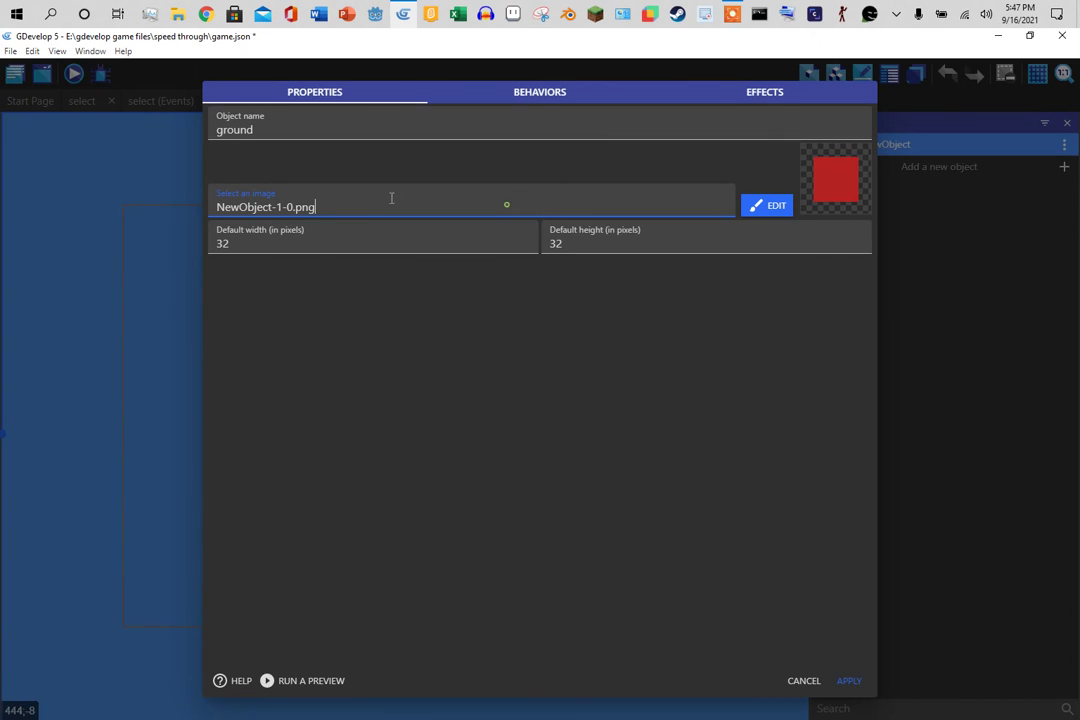
pyautogui.moveTo(337, 205); pyautogui.dragTo(58, 207)
pyautogui.press('BackSpace')
pyautogui.click(229, 270)
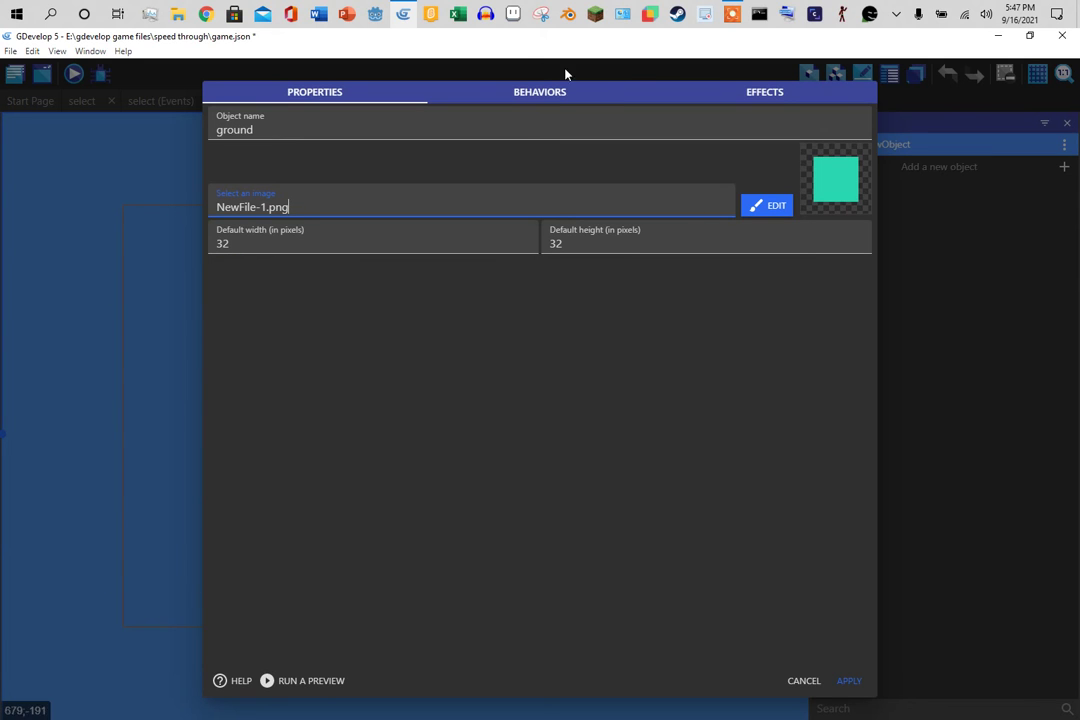
# Give ground the Platform behavior without ledge grabbing and stretch it along the scene bottom.
pyautogui.click(548, 91)
pyautogui.click(803, 650)
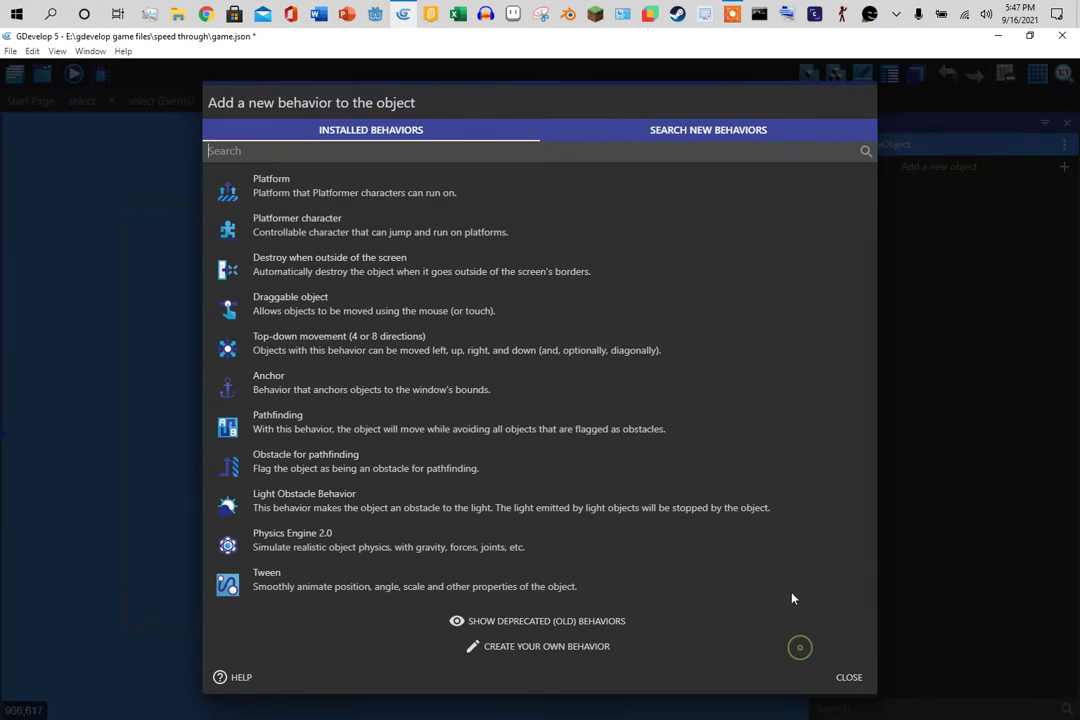
pyautogui.click(486, 195)
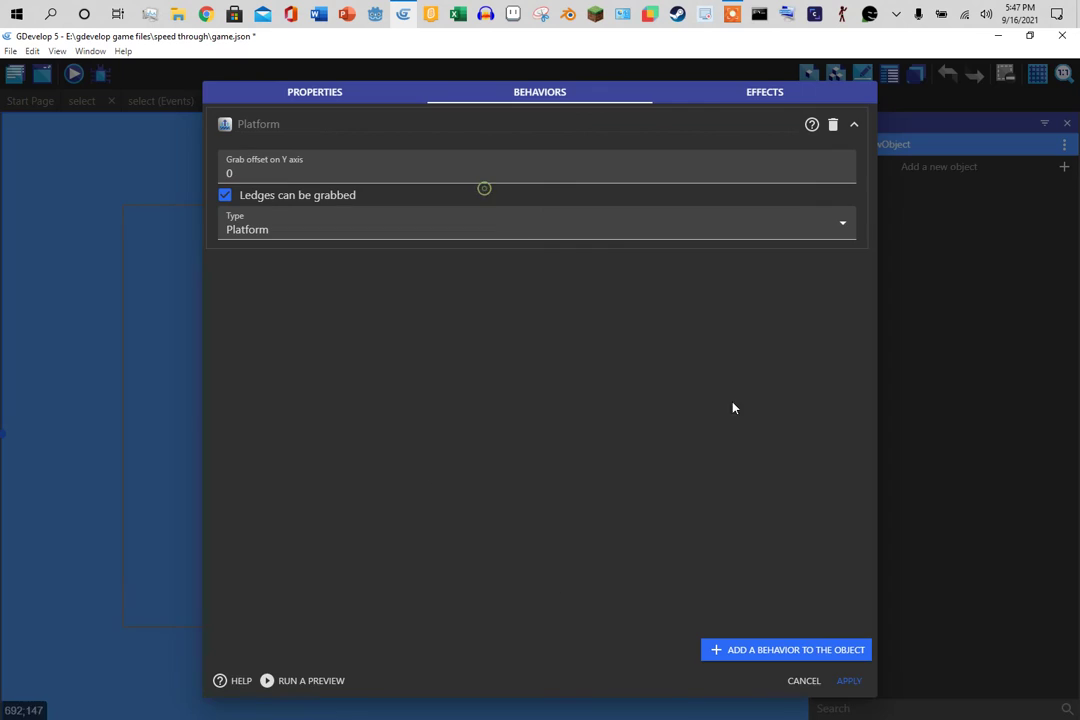
pyautogui.click(224, 195)
pyautogui.click(857, 681)
pyautogui.write('ground')
pyautogui.moveTo(899, 145)
pyautogui.mouseDown()
pyautogui.moveTo(101, 577)
pyautogui.moveTo(111, 594)
pyautogui.moveTo(705, 659)
pyautogui.mouseUp()
pyautogui.click(137, 628)
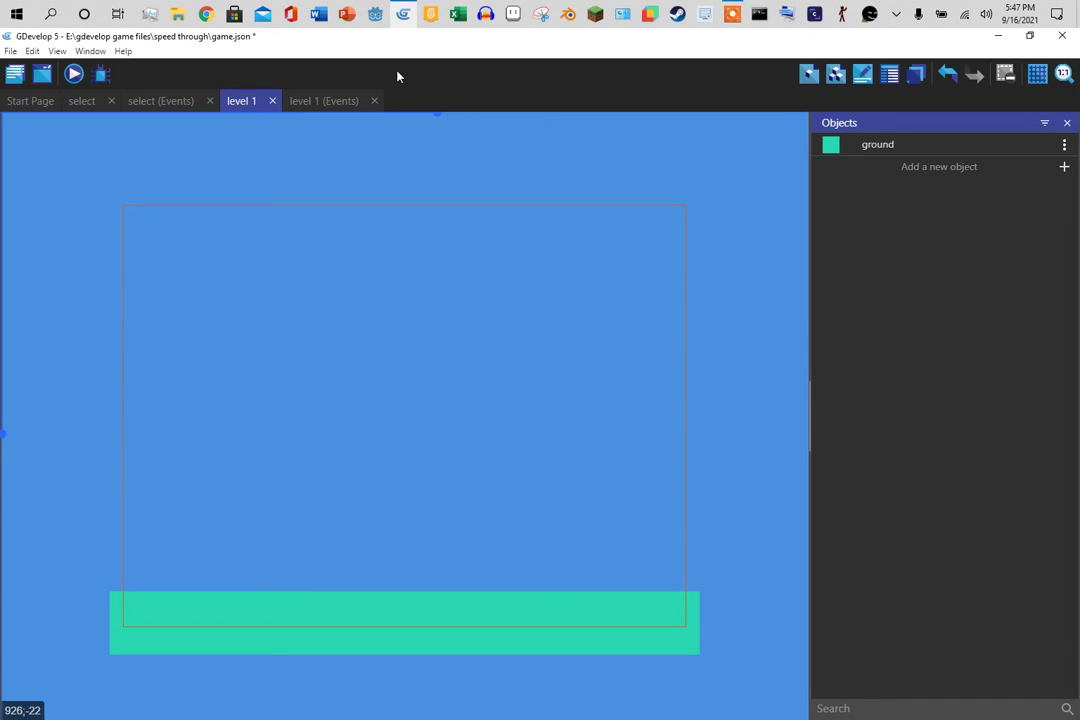
# Copy the player1 object from the select scene into level 1.
pyautogui.click(82, 100)
pyautogui.click(1064, 167)
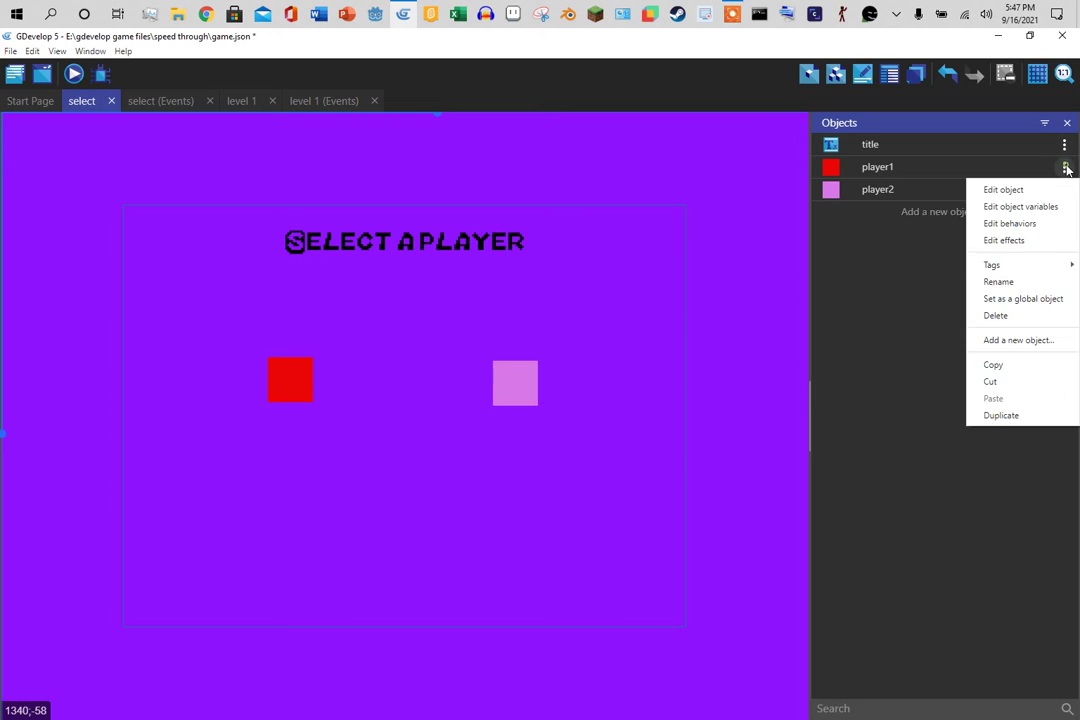
pyautogui.click(1020, 364)
pyautogui.click(241, 100)
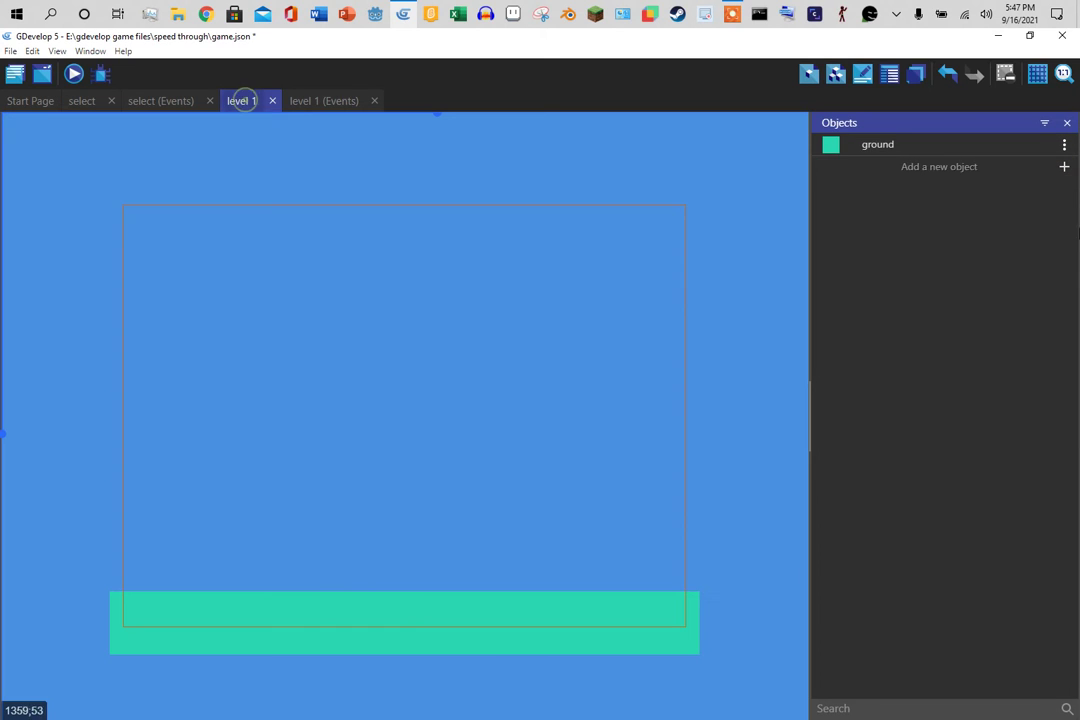
pyautogui.click(1064, 144)
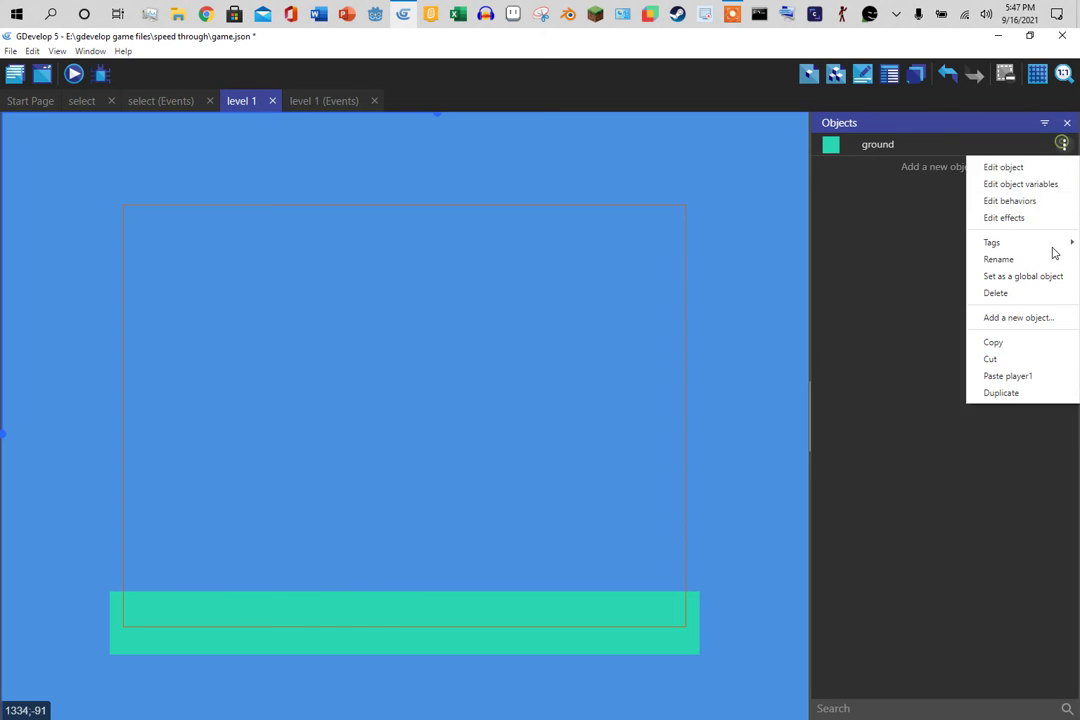
pyautogui.click(1009, 376)
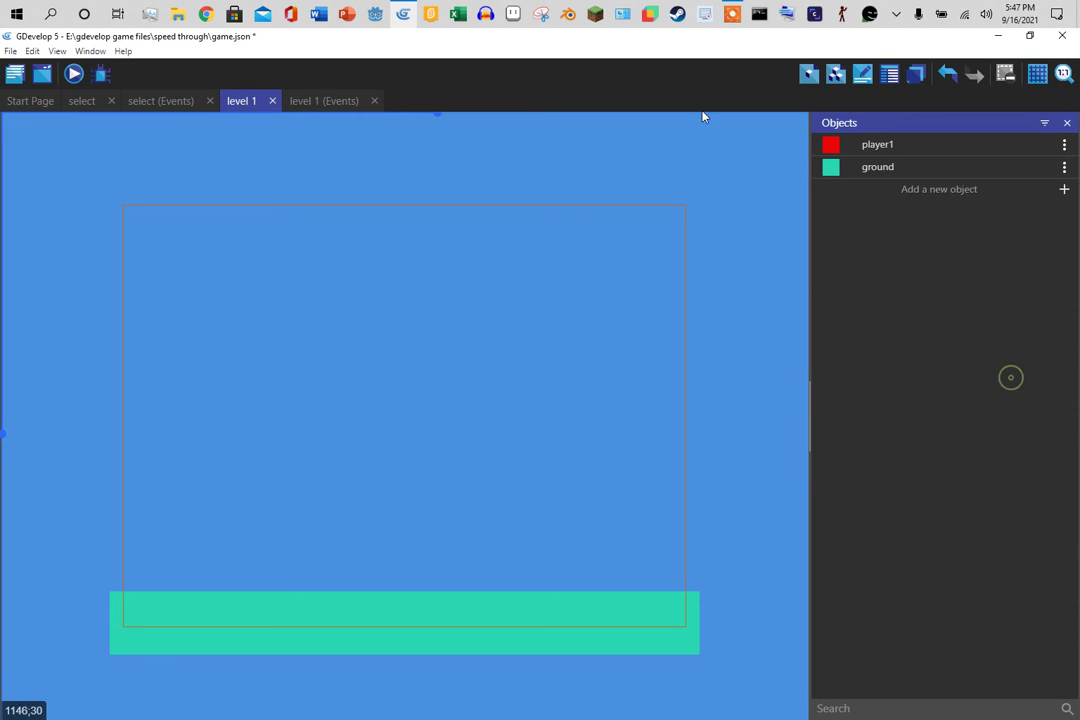
# Copy the player2 object from the select scene into level 1.
pyautogui.click(55, 101)
pyautogui.click(997, 205)
pyautogui.click(849, 651)
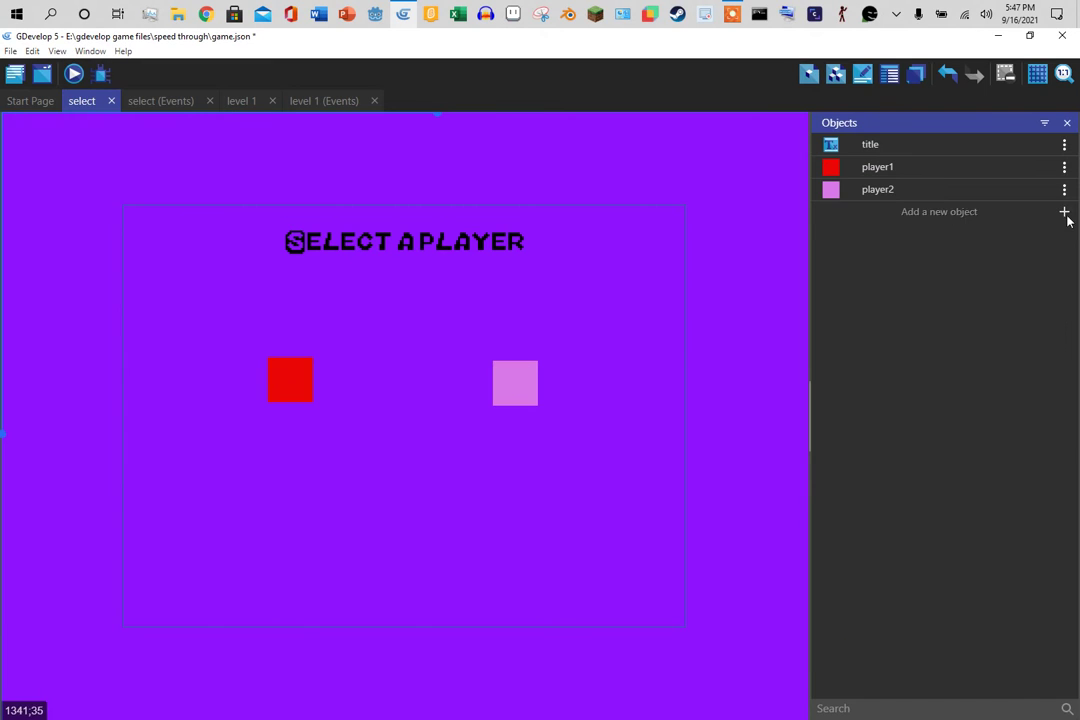
pyautogui.click(1064, 189)
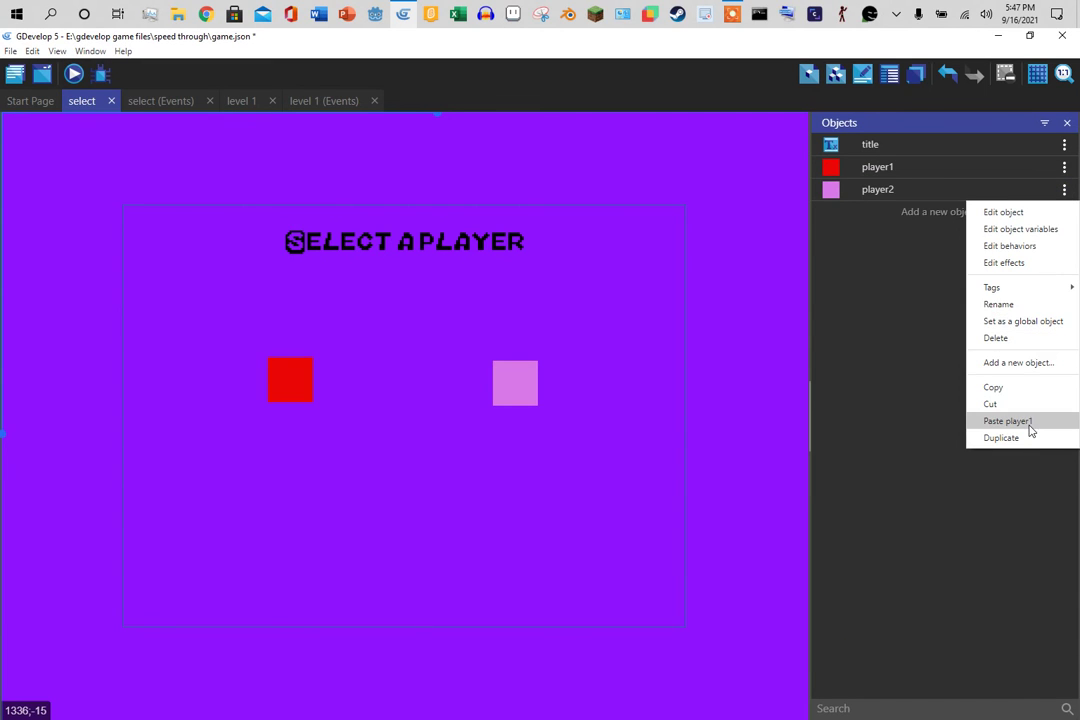
pyautogui.click(1008, 387)
pyautogui.click(243, 101)
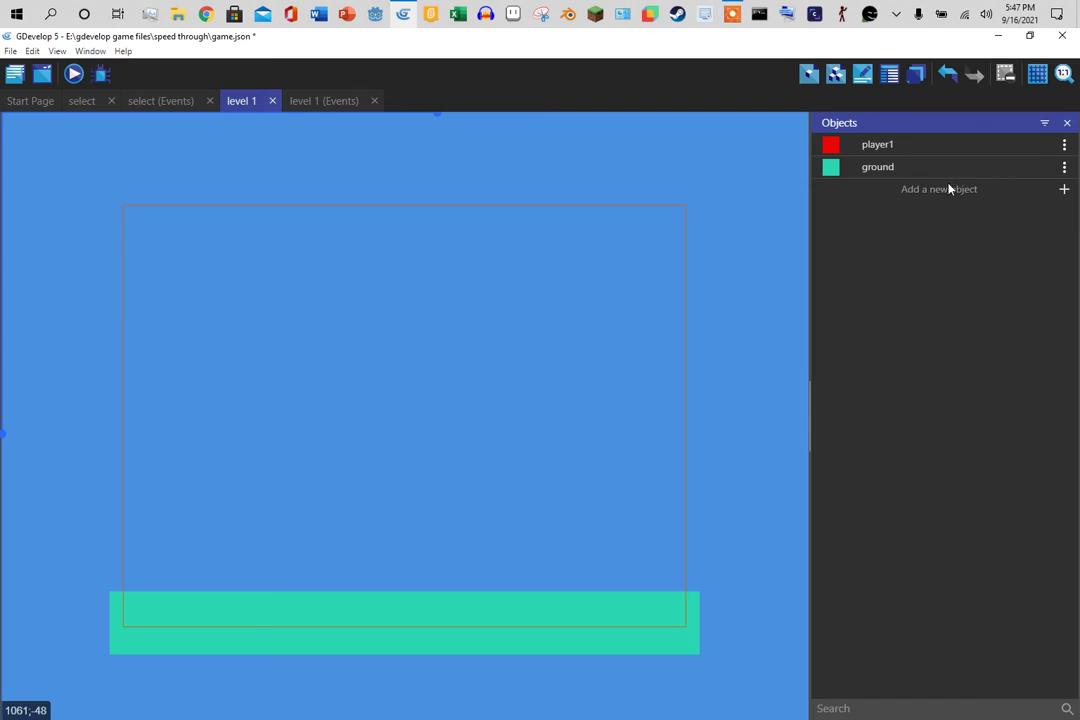
pyautogui.click(1064, 167)
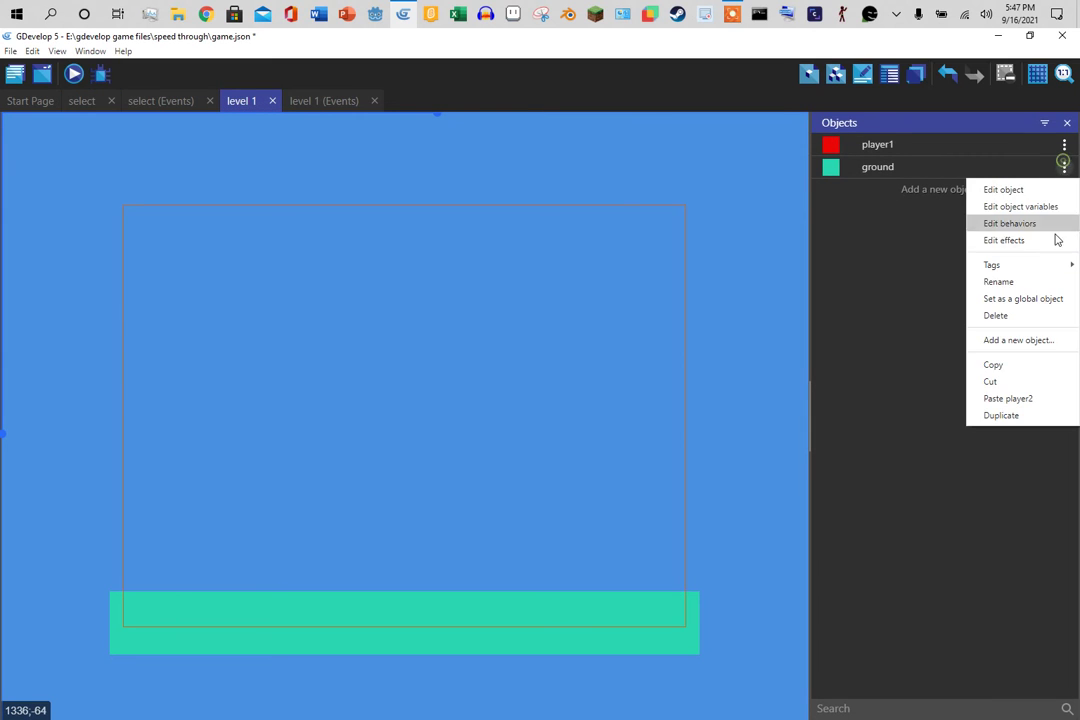
pyautogui.click(1008, 398)
# Give player2 the Platformer character behavior.
pyautogui.doubleClick(872, 166)
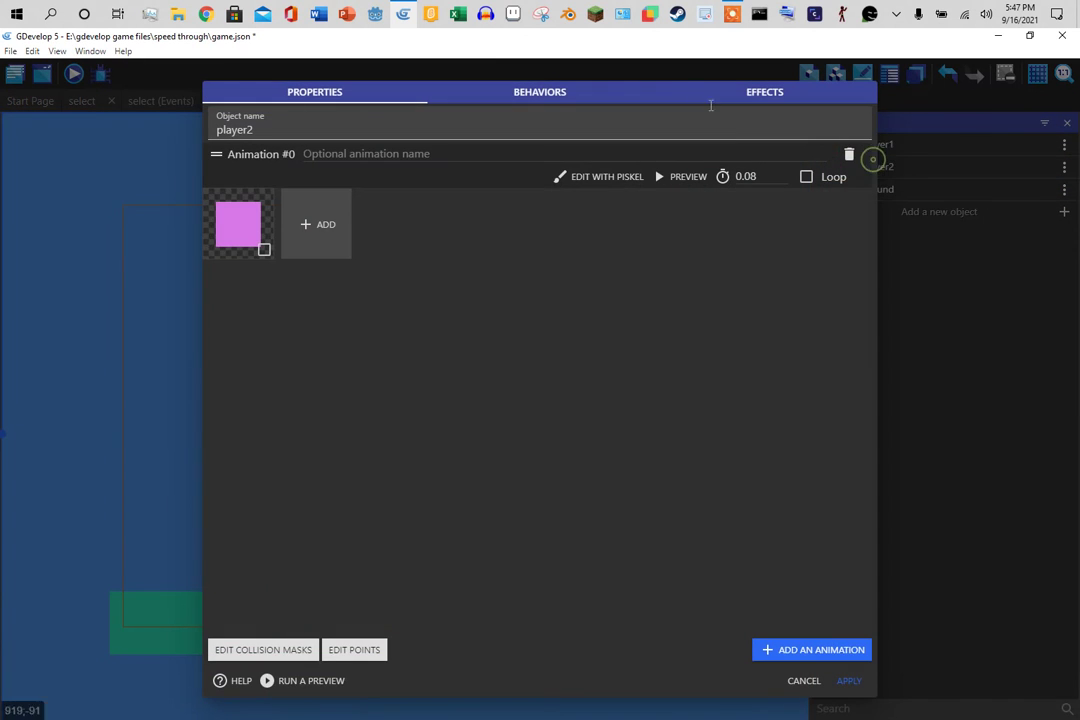
pyautogui.click(534, 93)
pyautogui.click(770, 653)
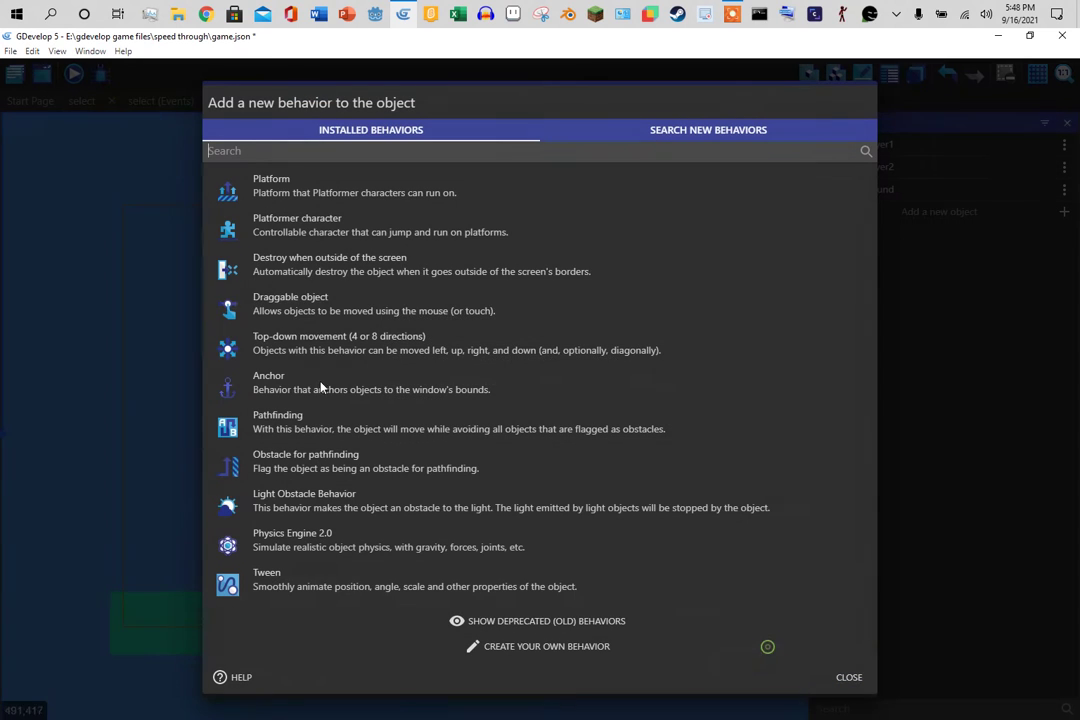
pyautogui.click(231, 197)
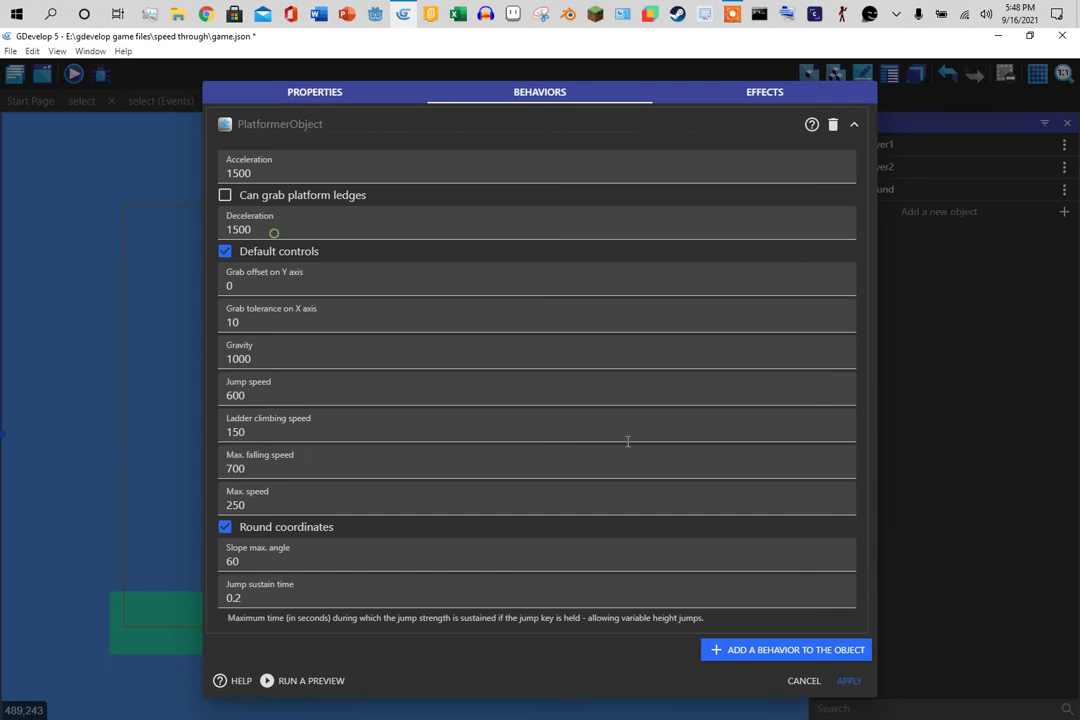
pyautogui.click(850, 681)
# Give player1 the Platformer character behavior and place it above the ground on the left.
pyautogui.doubleClick(930, 146)
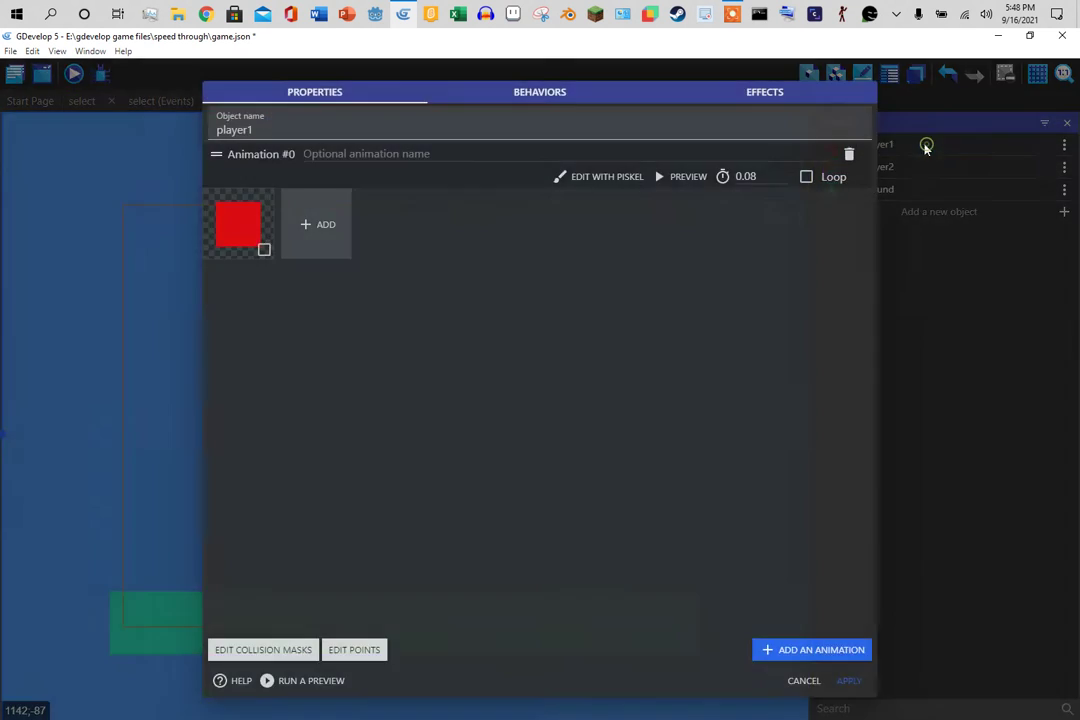
pyautogui.click(550, 93)
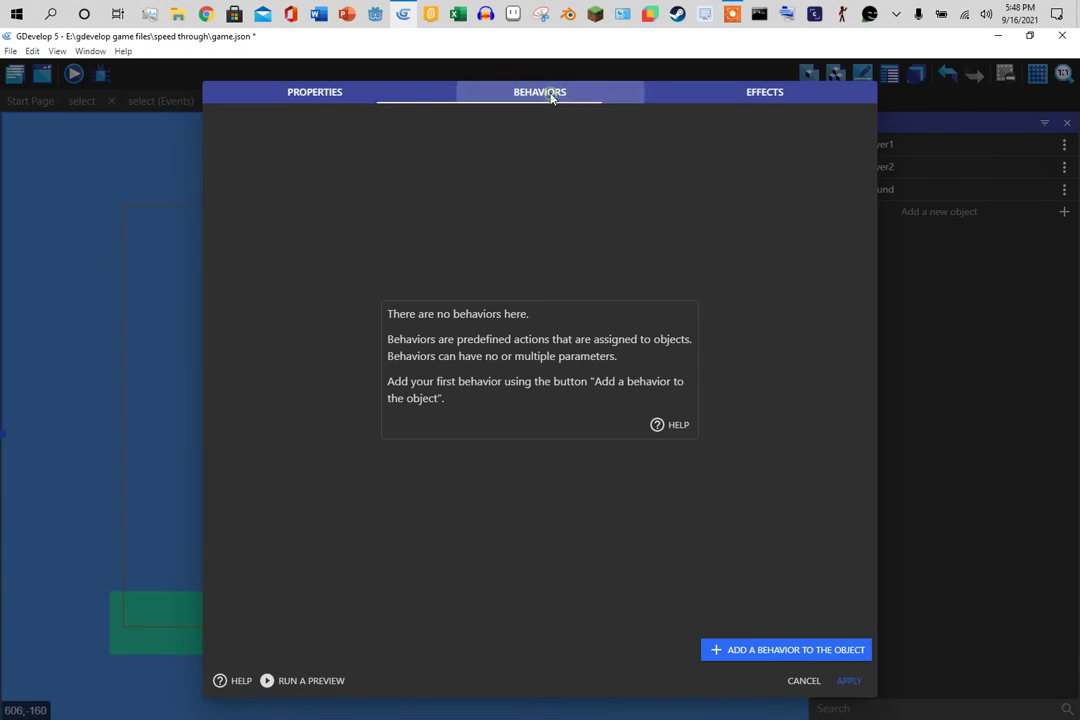
pyautogui.click(832, 655)
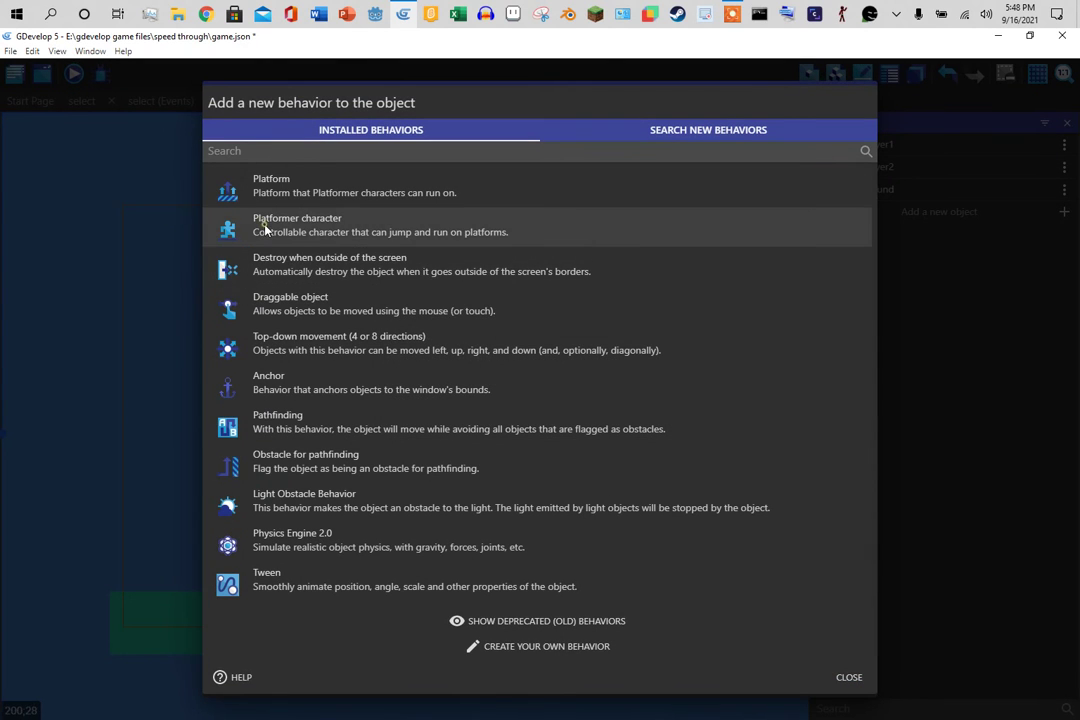
pyautogui.click(262, 224)
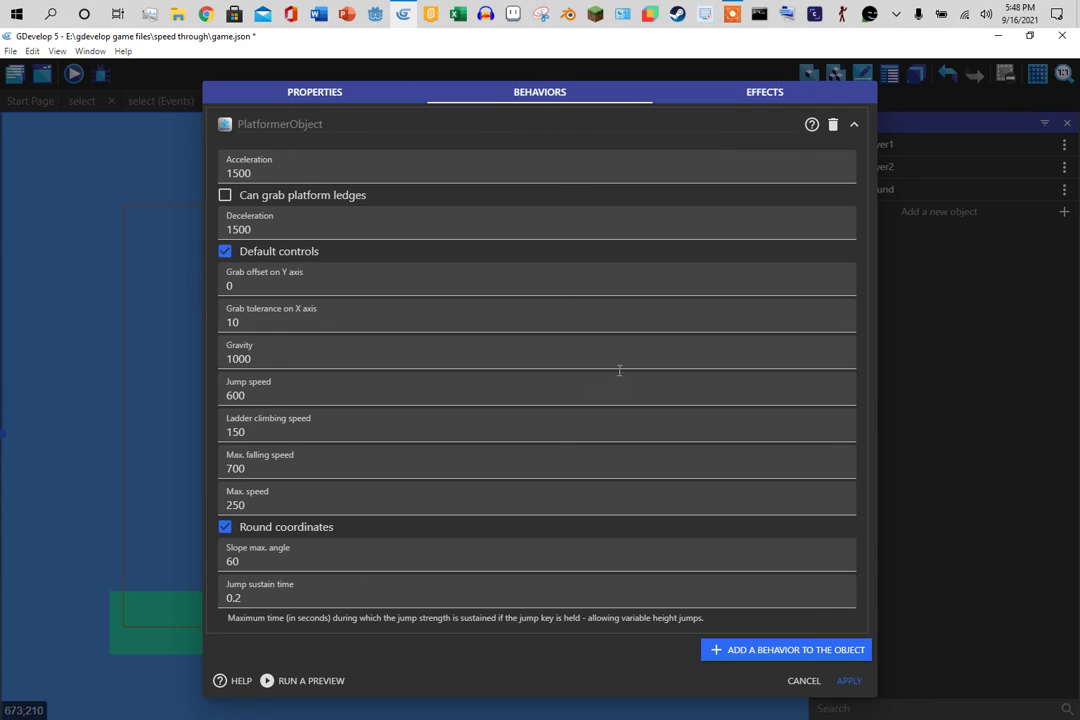
pyautogui.click(852, 683)
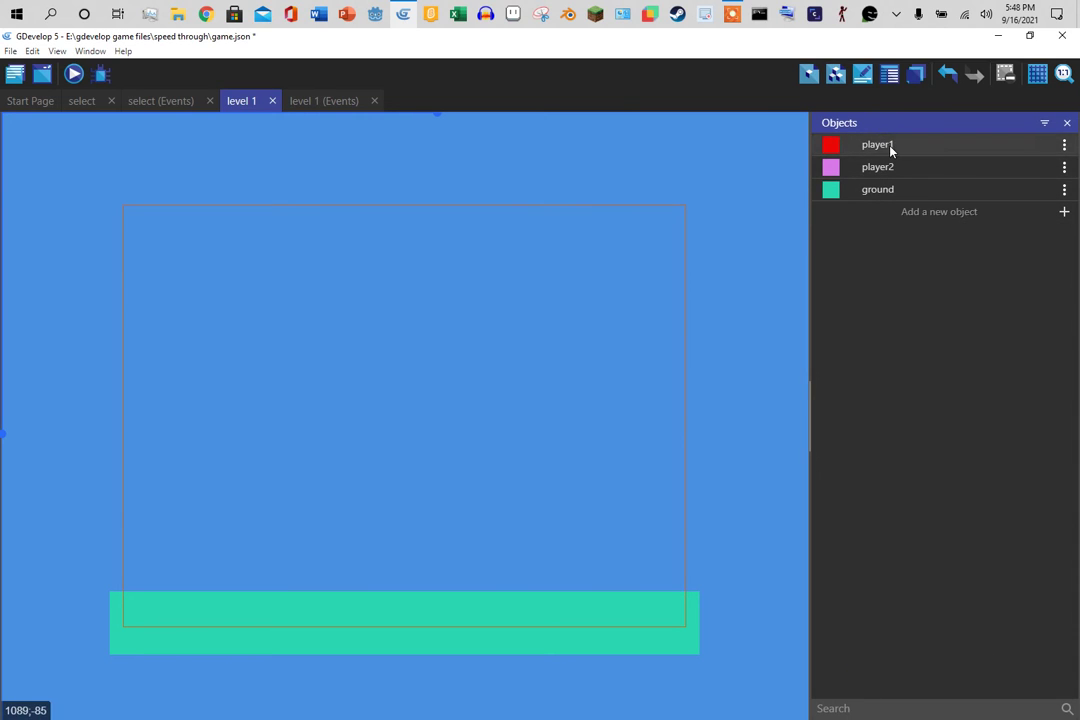
pyautogui.moveTo(887, 145); pyautogui.dragTo(134, 511)
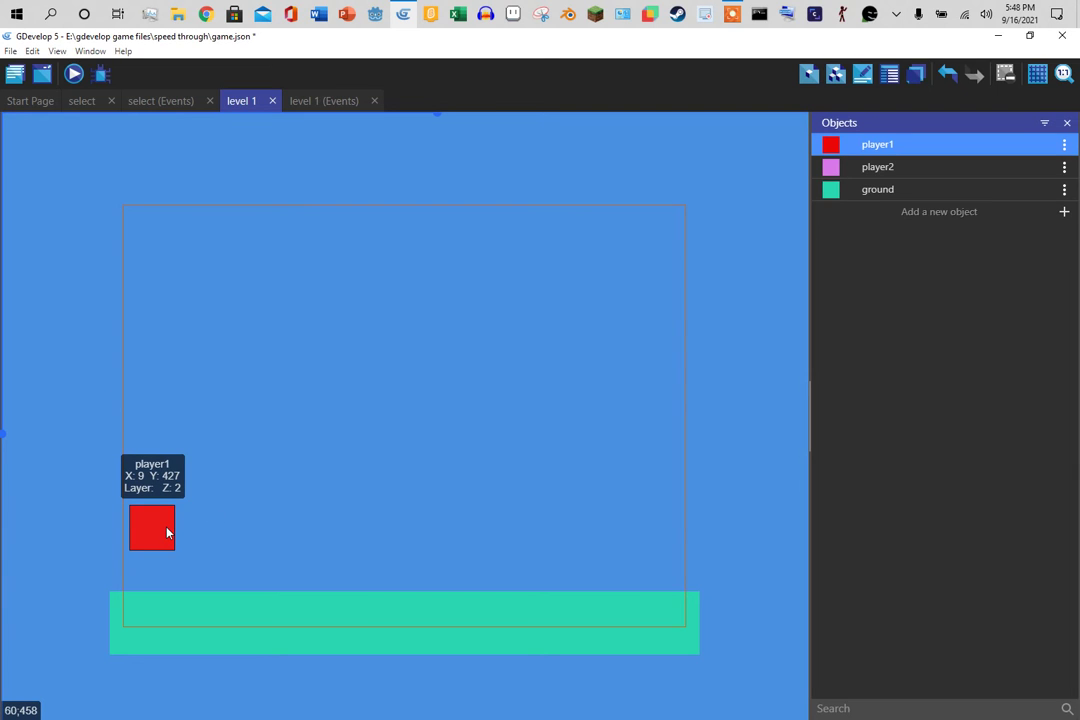
# In level 1's events, add a condition checking global variable chselect equals 1.
pyautogui.click(323, 101)
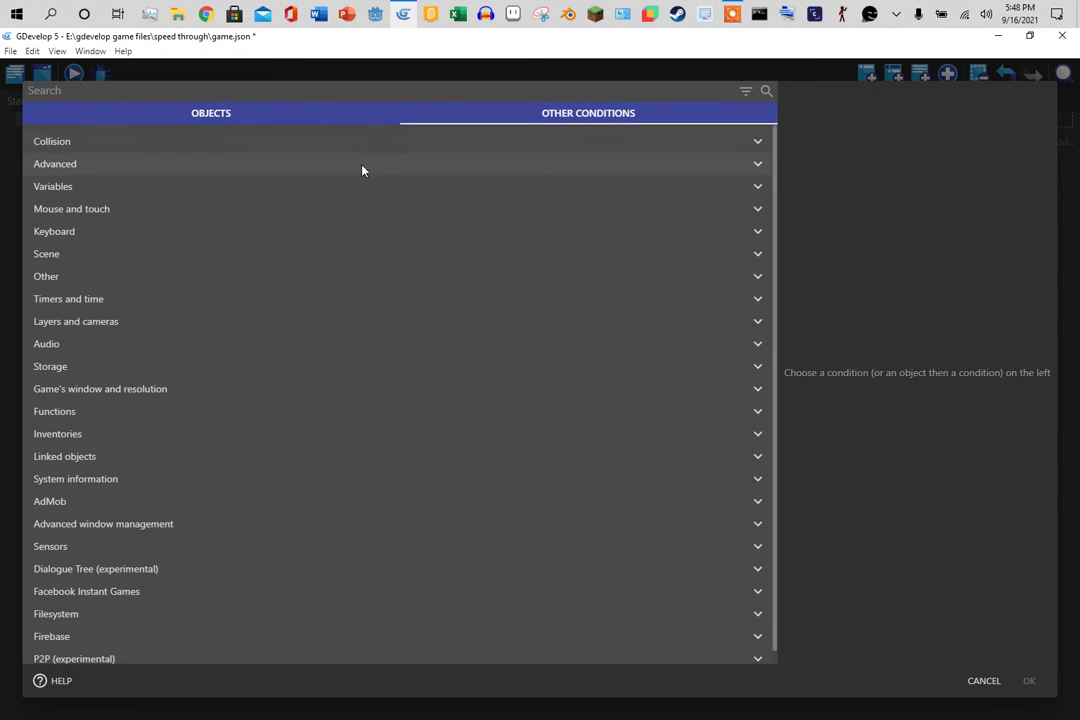
pyautogui.click(350, 188)
pyautogui.click(335, 209)
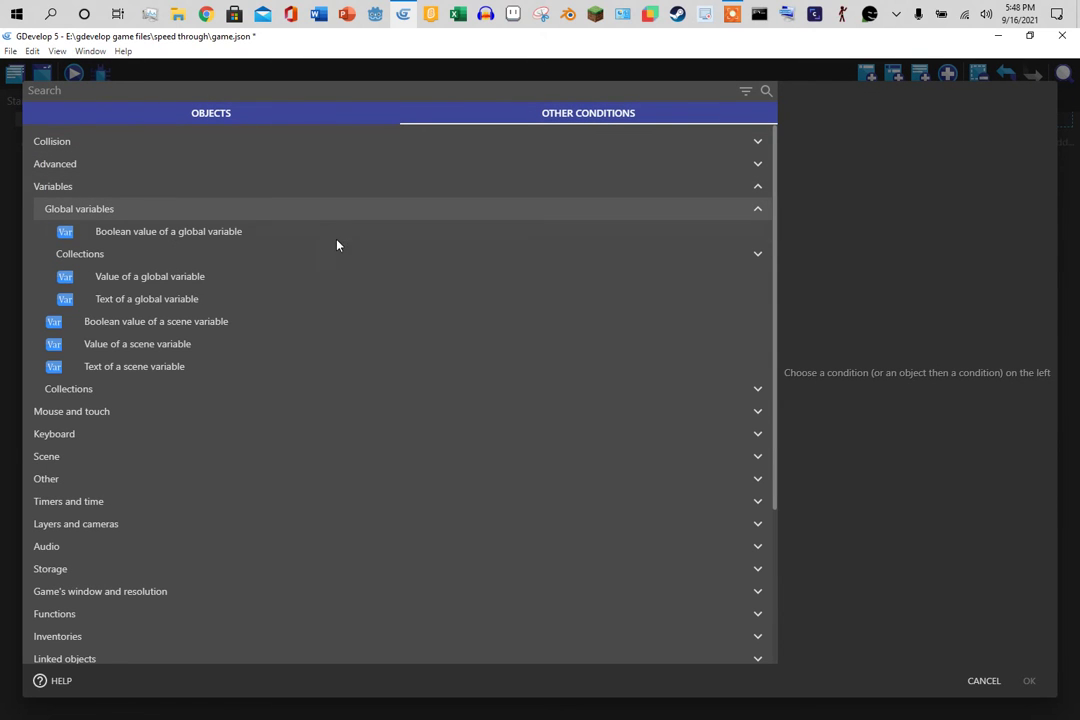
pyautogui.click(325, 280)
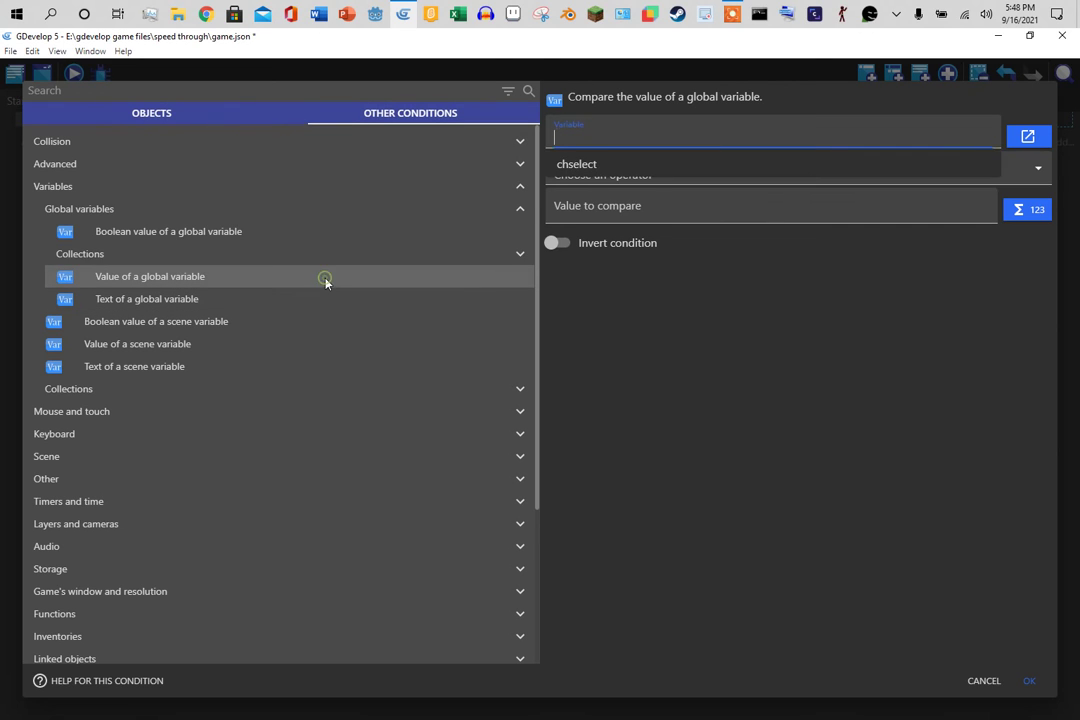
pyautogui.click(621, 166)
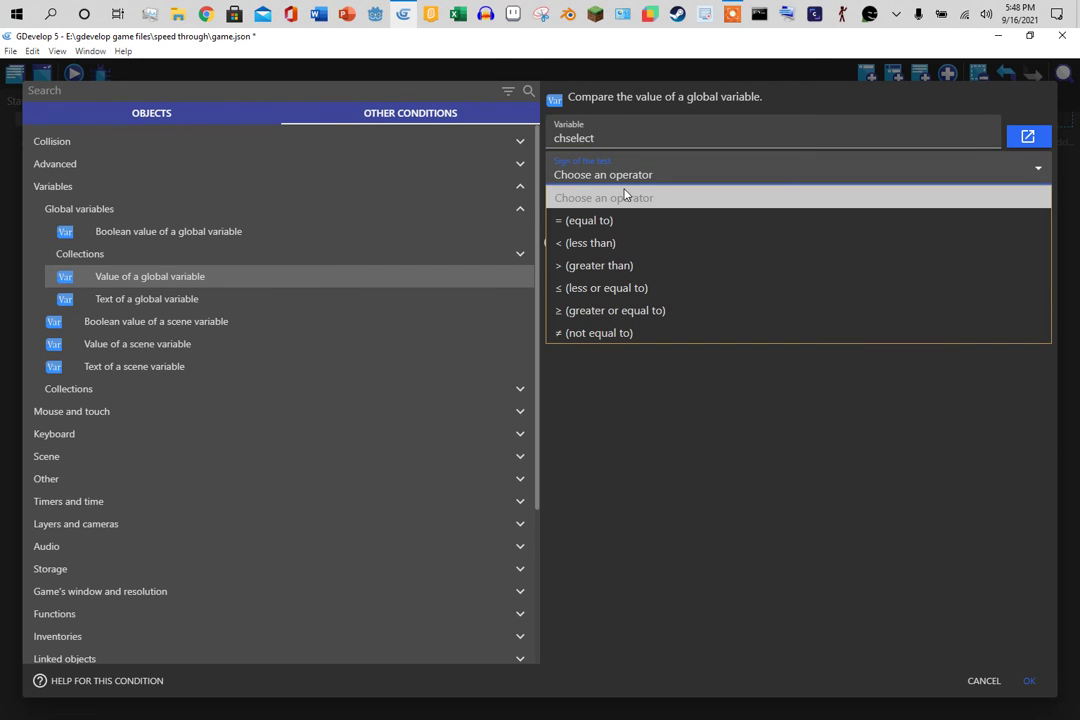
pyautogui.click(628, 220)
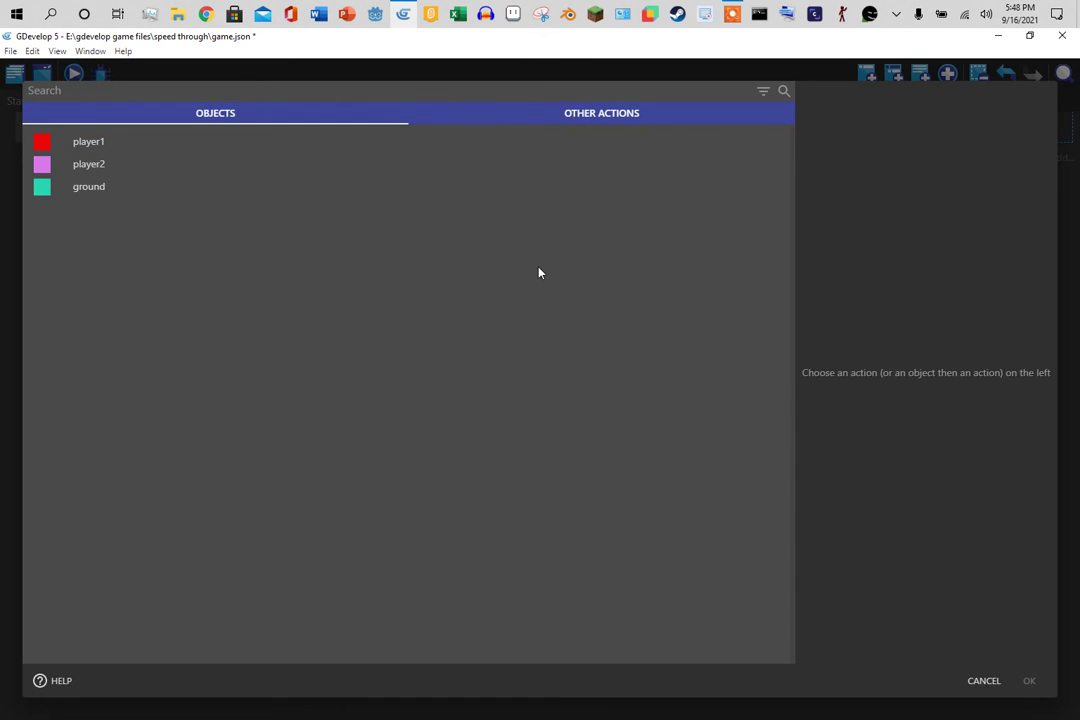
# Add a 'Create an object' action spawning player1 at X position 9.
pyautogui.write('crea')
pyautogui.click(492, 157)
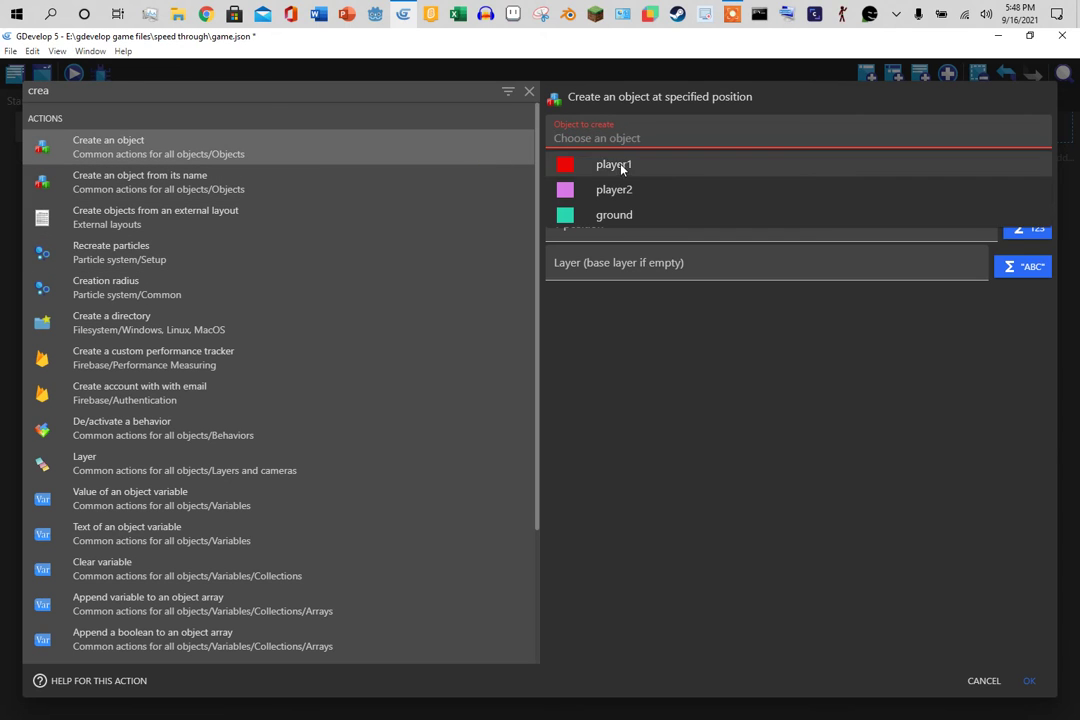
pyautogui.click(621, 164)
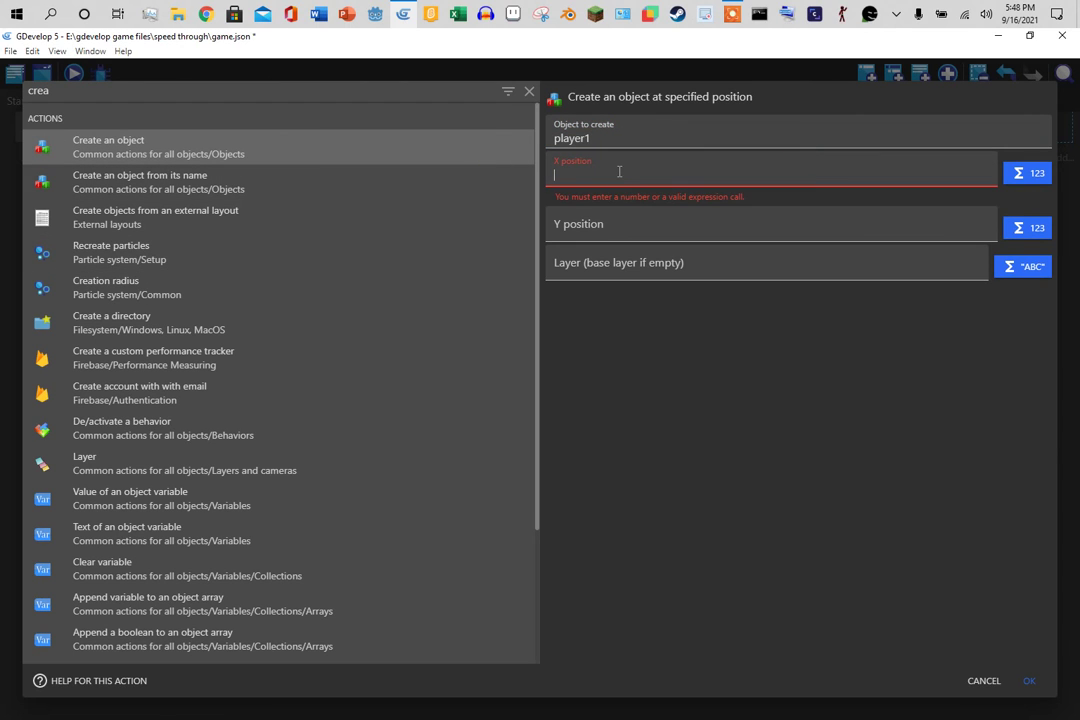
pyautogui.write('9')
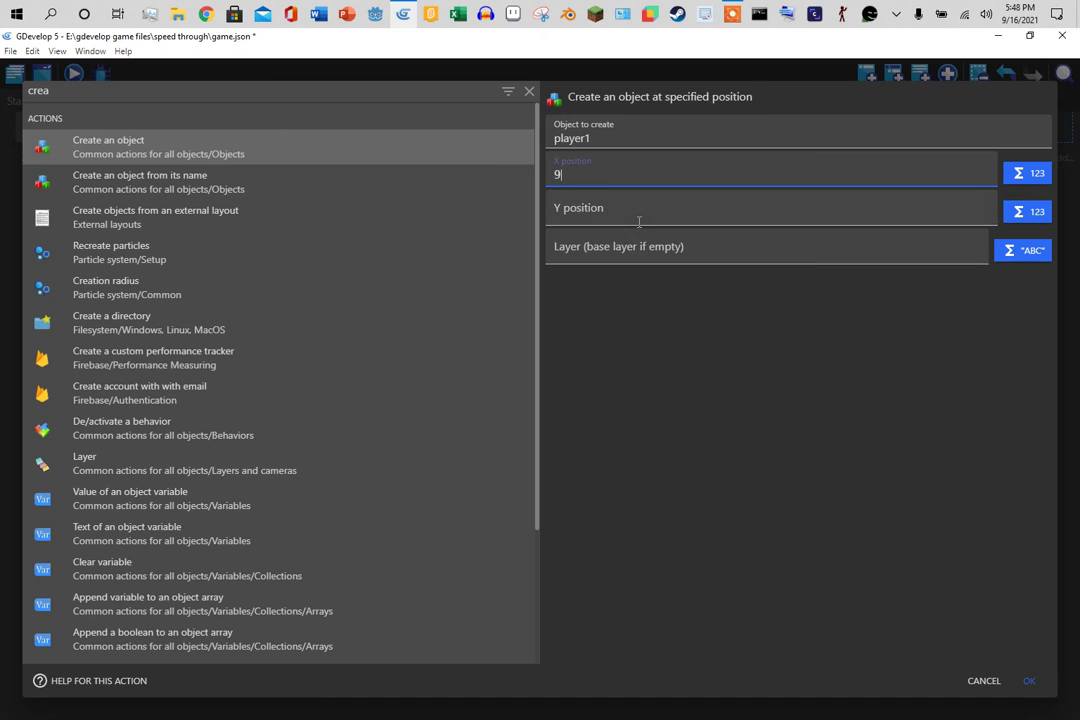
pyautogui.click(1027, 677)
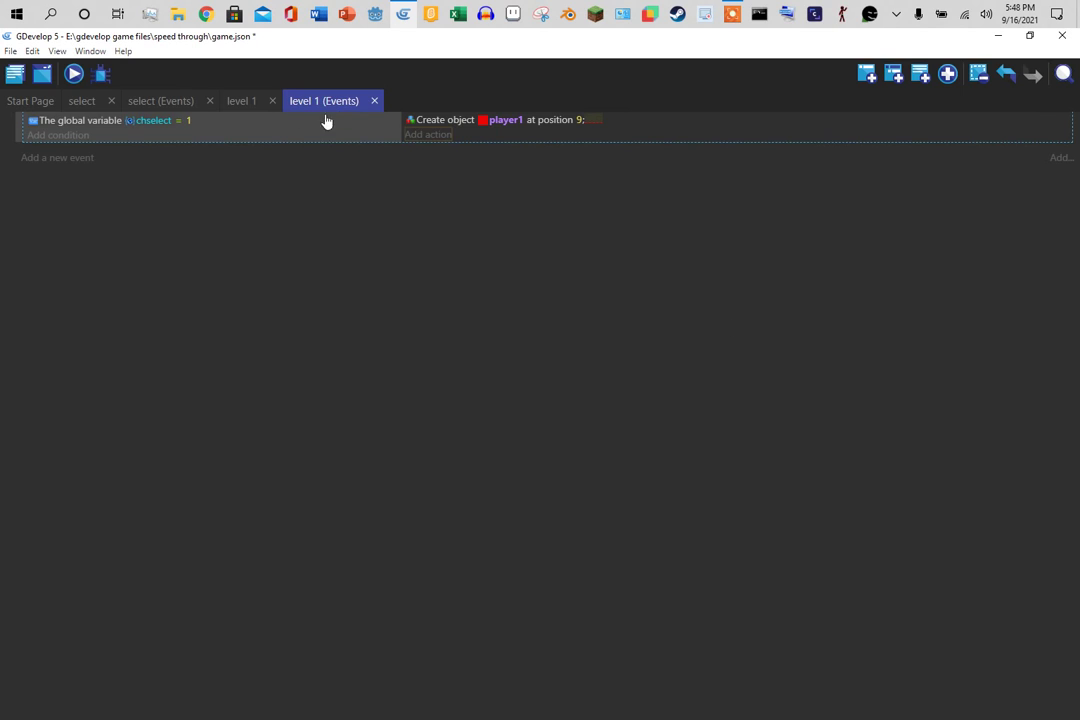
# Delete the pre-placed player1 instance from level 1 and run a quick preview.
pyautogui.click(18, 77)
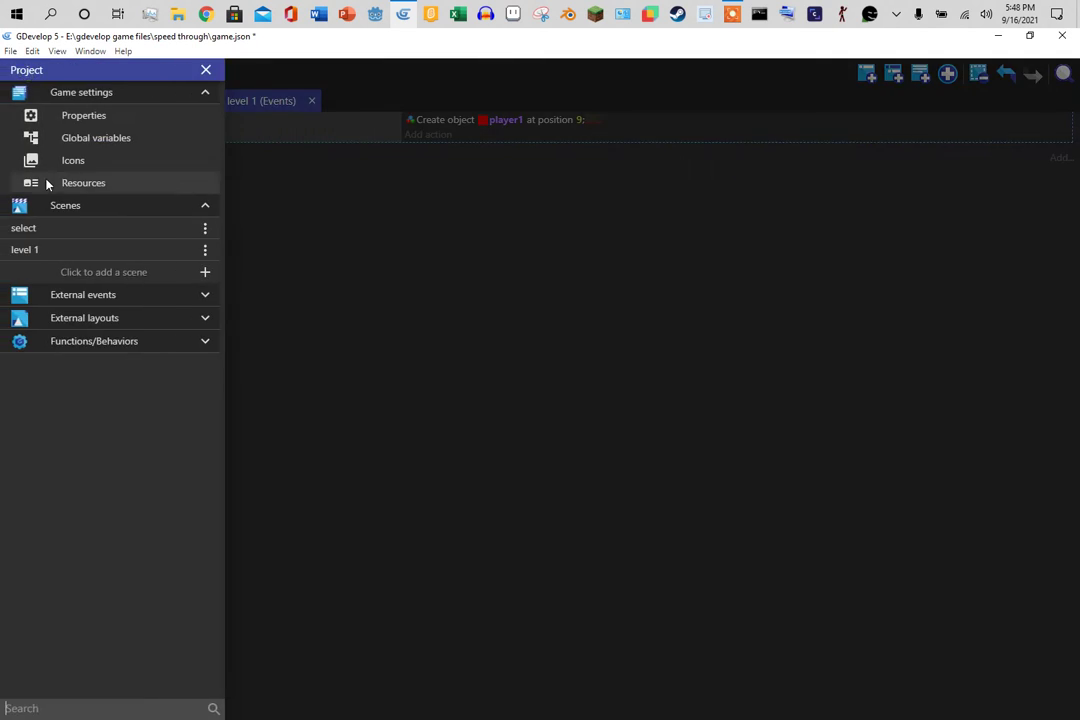
pyautogui.click(47, 252)
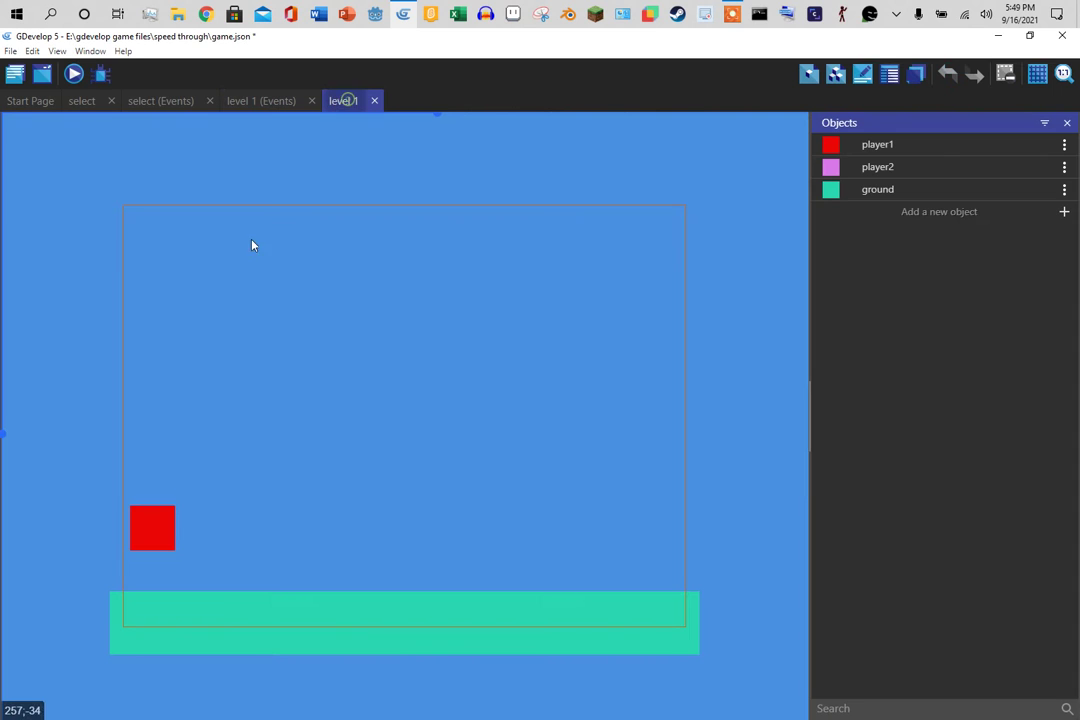
pyautogui.click(148, 528)
pyautogui.press('Delete')
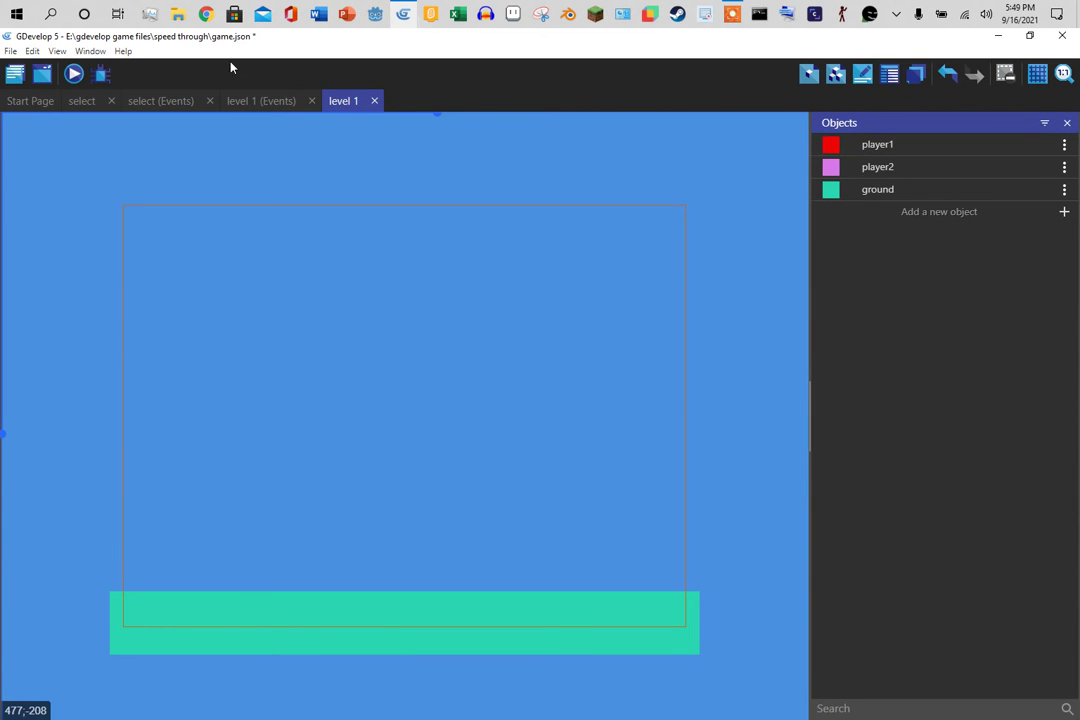
pyautogui.click(73, 74)
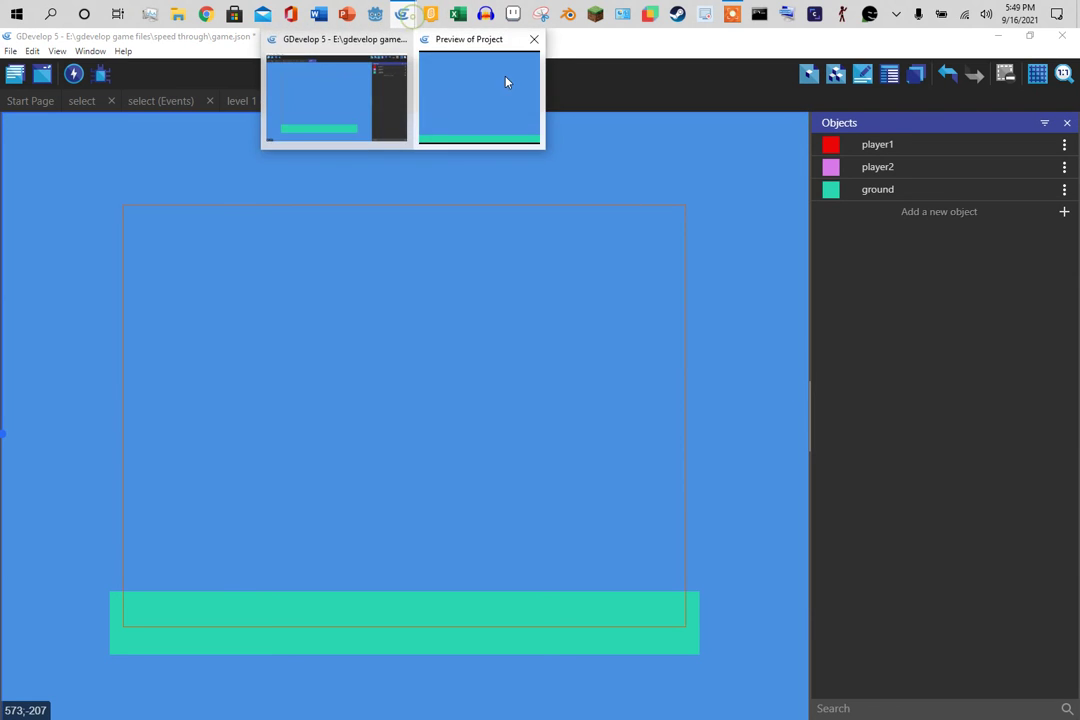
pyautogui.click(504, 75)
pyautogui.click(804, 160)
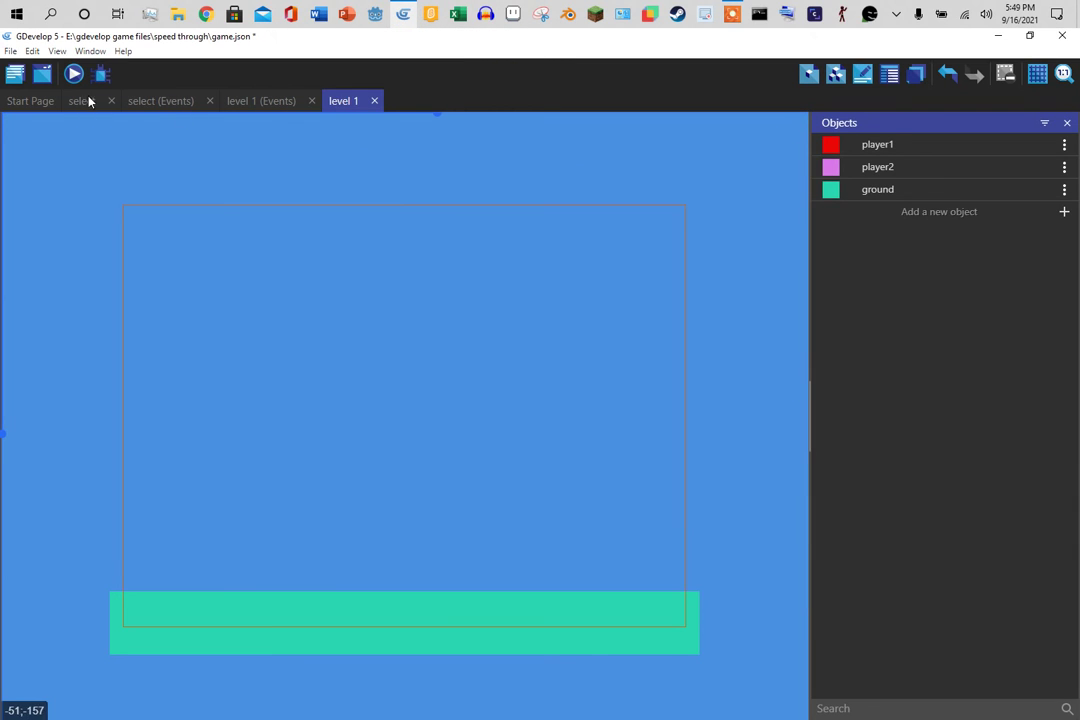
# Preview from the select scene, pick the red player, move it, then close the test.
pyautogui.click(86, 100)
pyautogui.click(76, 78)
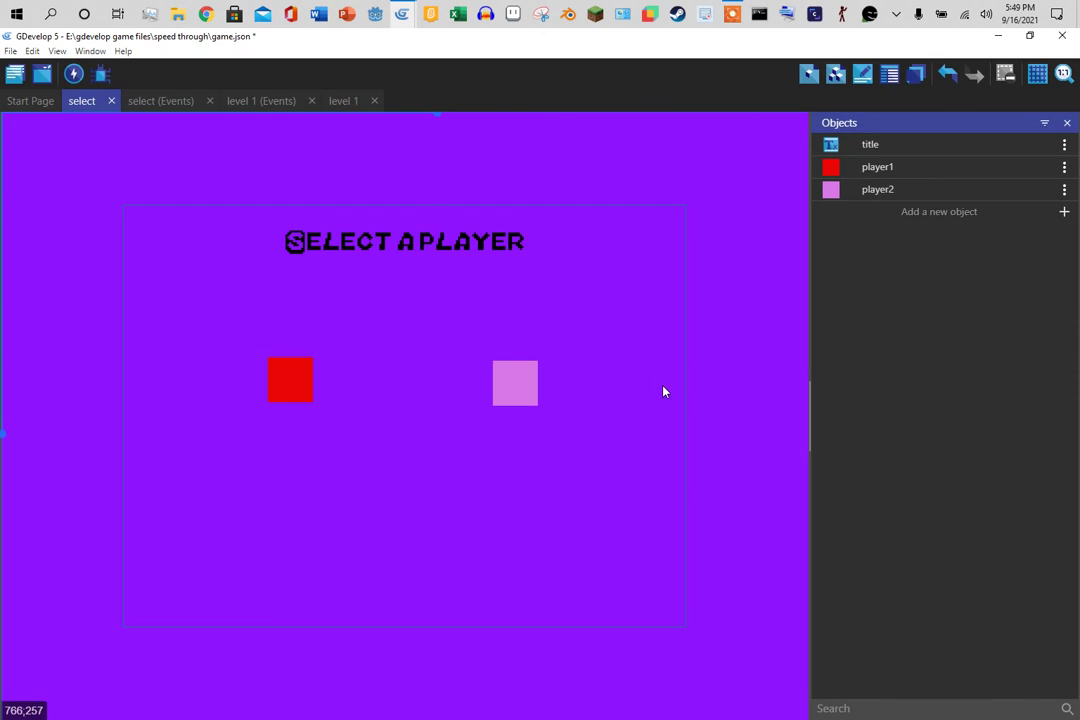
pyautogui.click(480, 90)
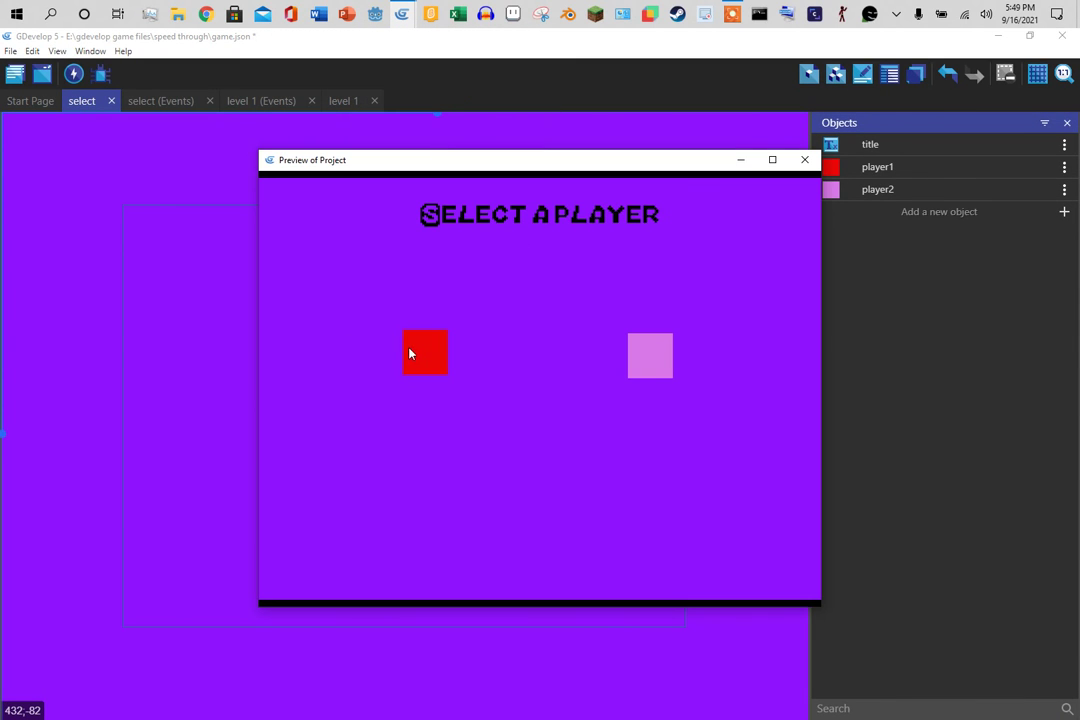
pyautogui.click(418, 362)
pyautogui.press('Right')
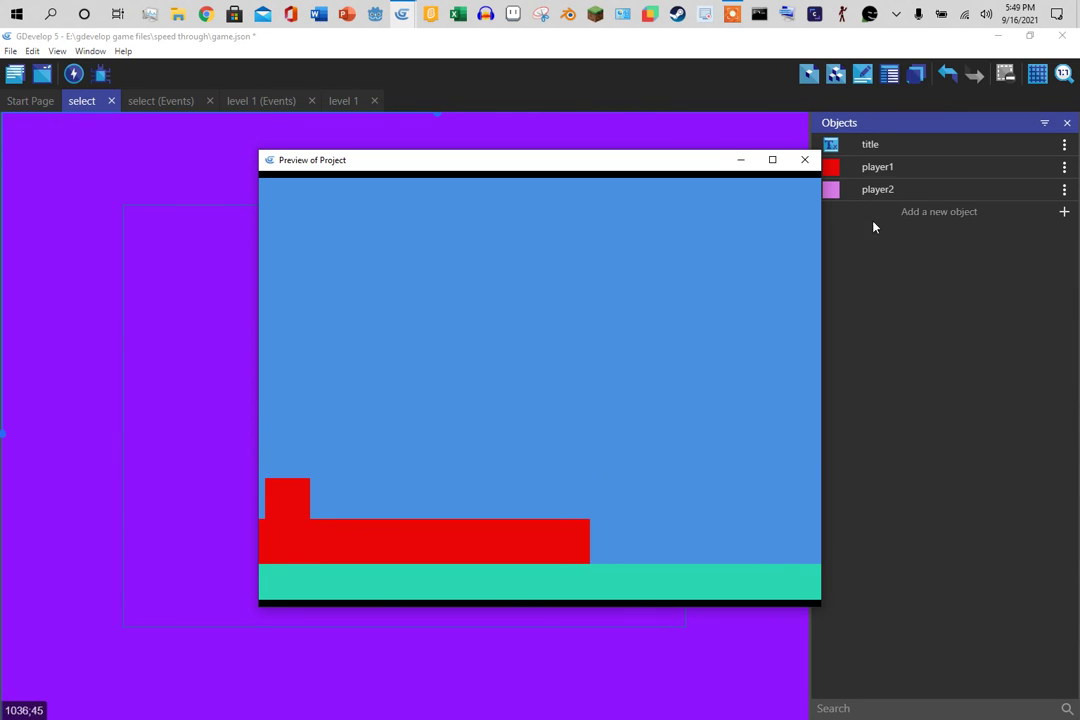
pyautogui.click(805, 160)
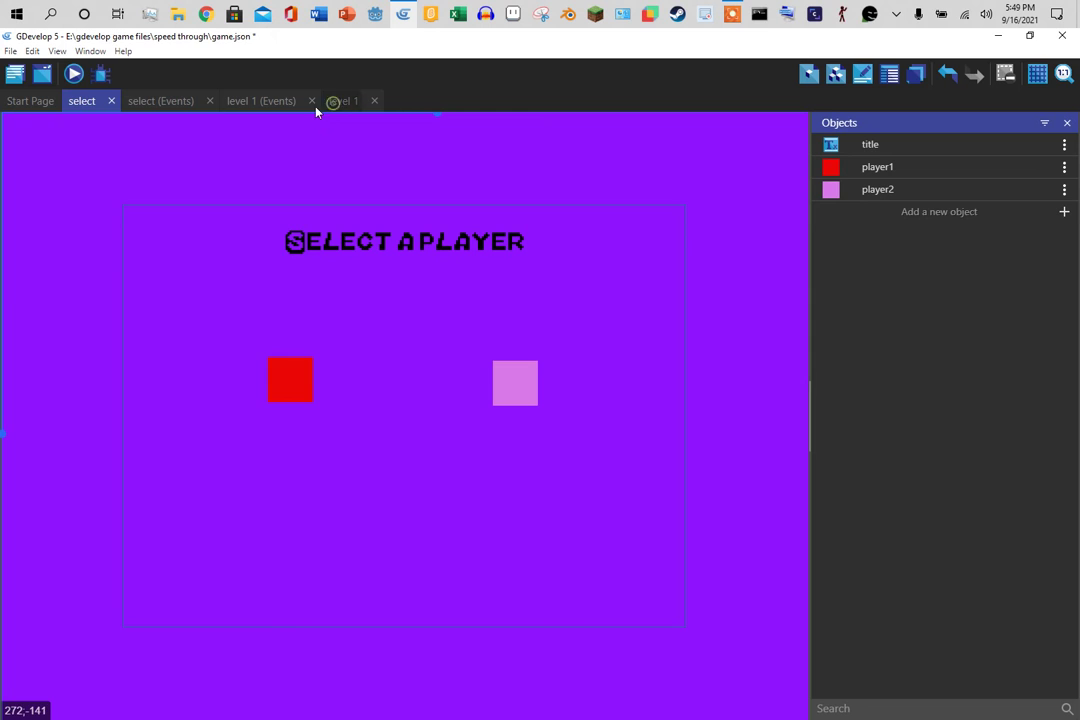
# Add a 'Trigger once while true' condition to level 1's chselect = 1 event.
pyautogui.click(261, 102)
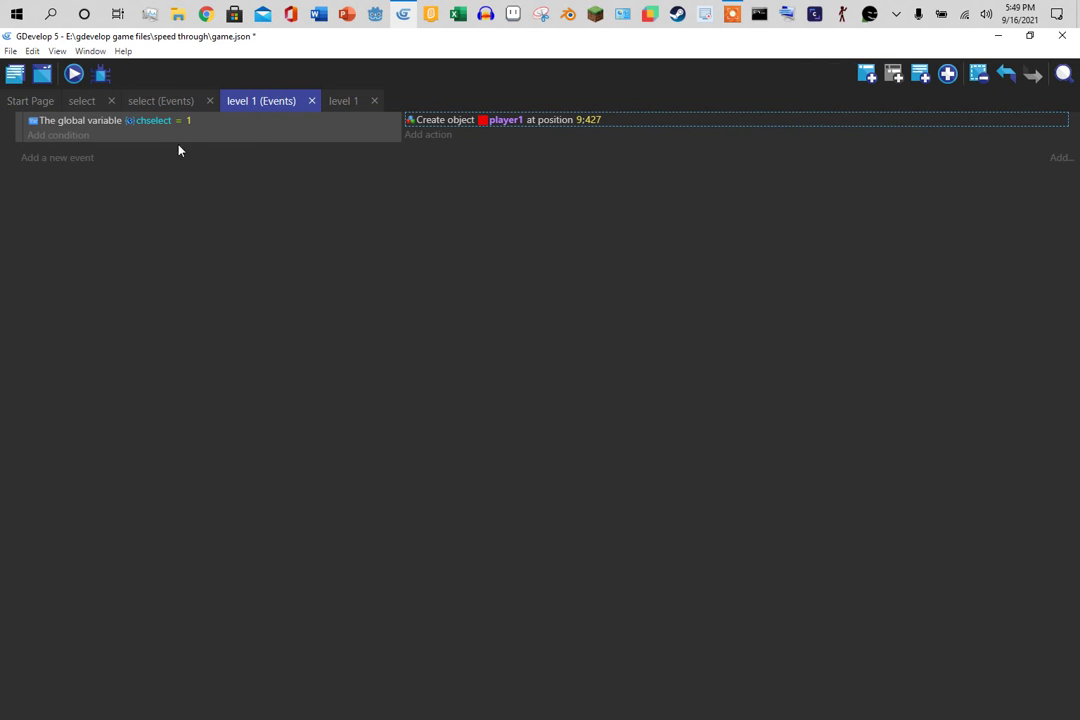
pyautogui.click(59, 135)
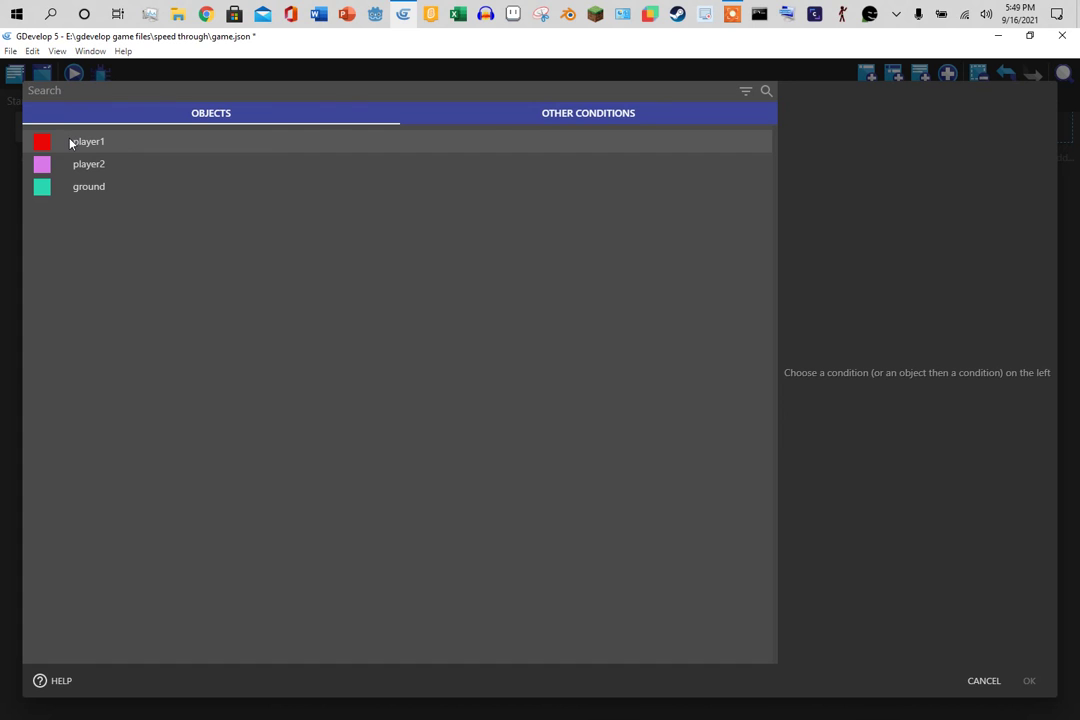
pyautogui.write('trigger')
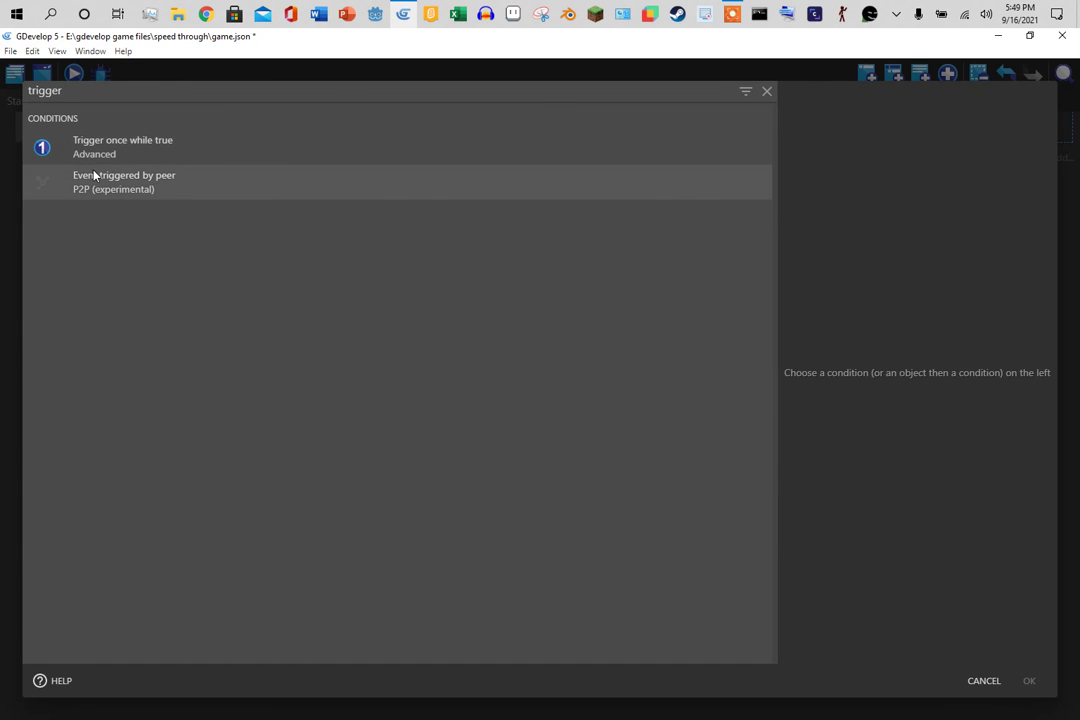
pyautogui.click(140, 150)
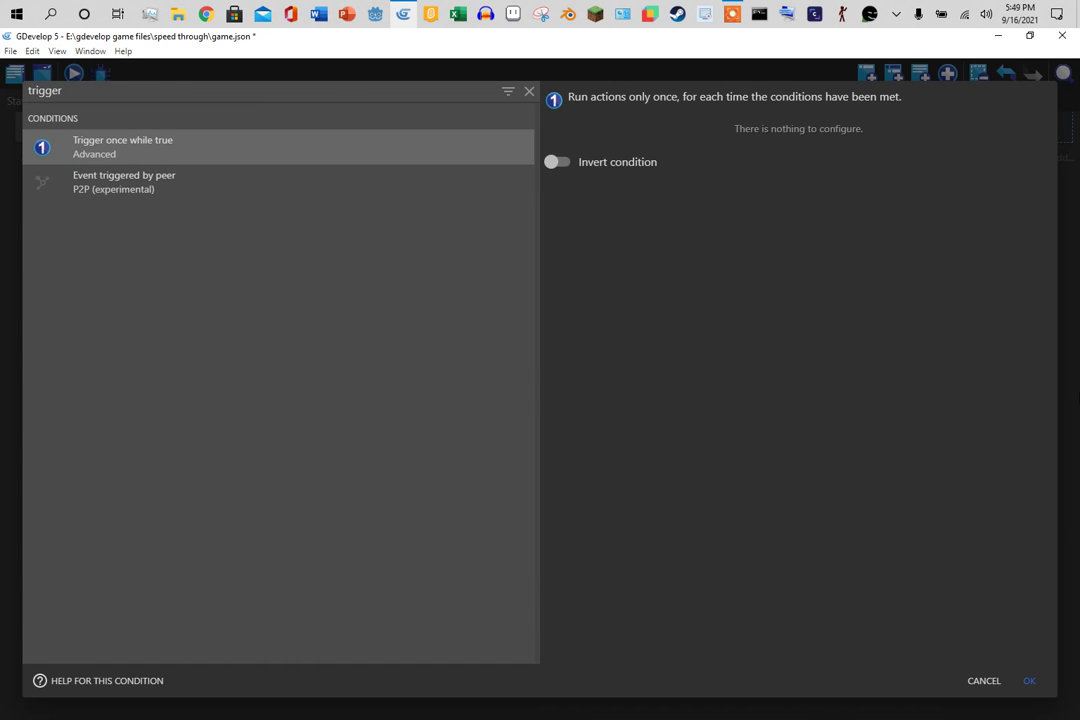
pyautogui.click(1031, 685)
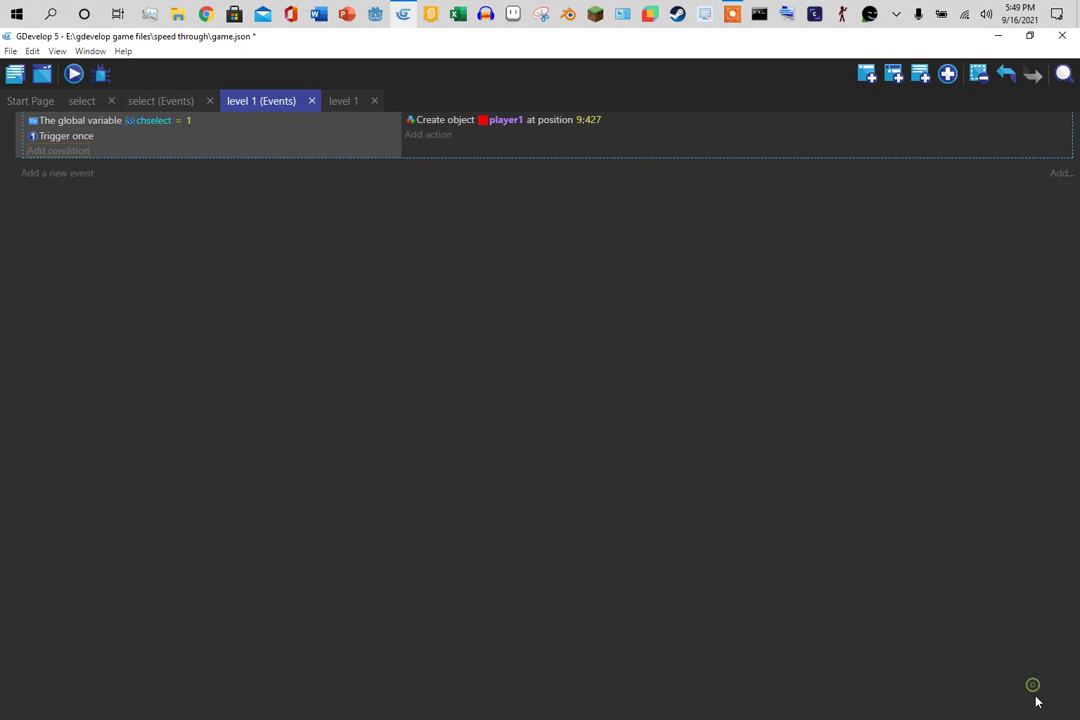
pyautogui.click(78, 85)
# Launch a preview from the select scene layout.
pyautogui.click(150, 98)
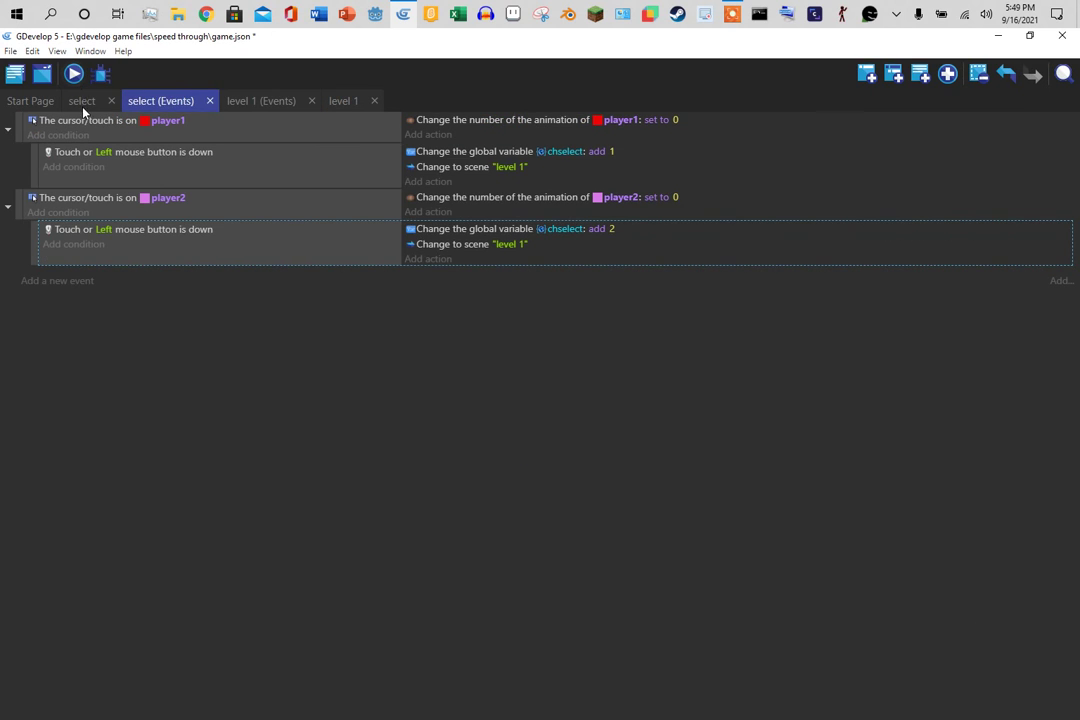
pyautogui.click(82, 100)
pyautogui.click(72, 72)
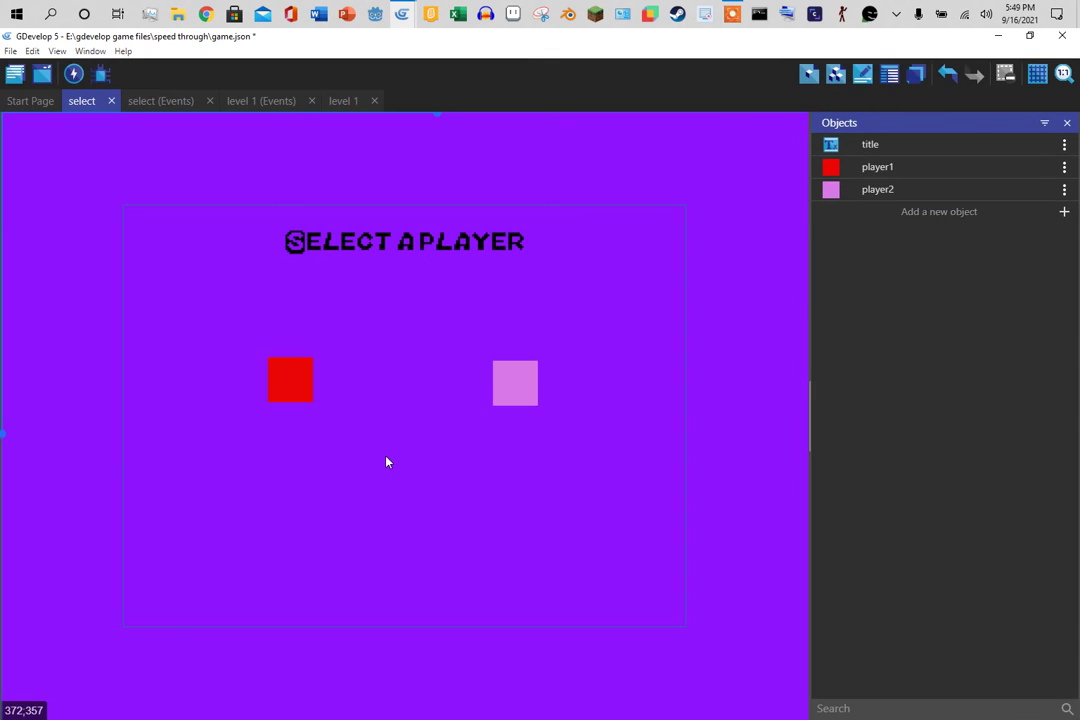
pyautogui.click(404, 14)
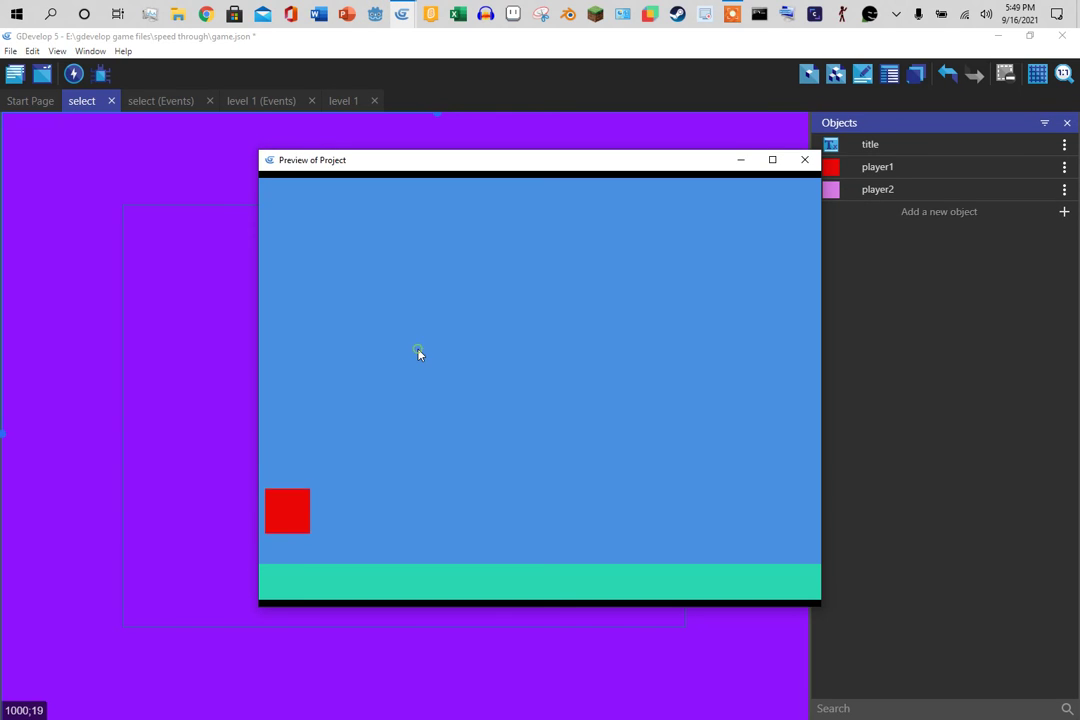
# Walk and jump the single red player1 left and right, then close the preview.
pyautogui.press('Right')
pyautogui.press('space')
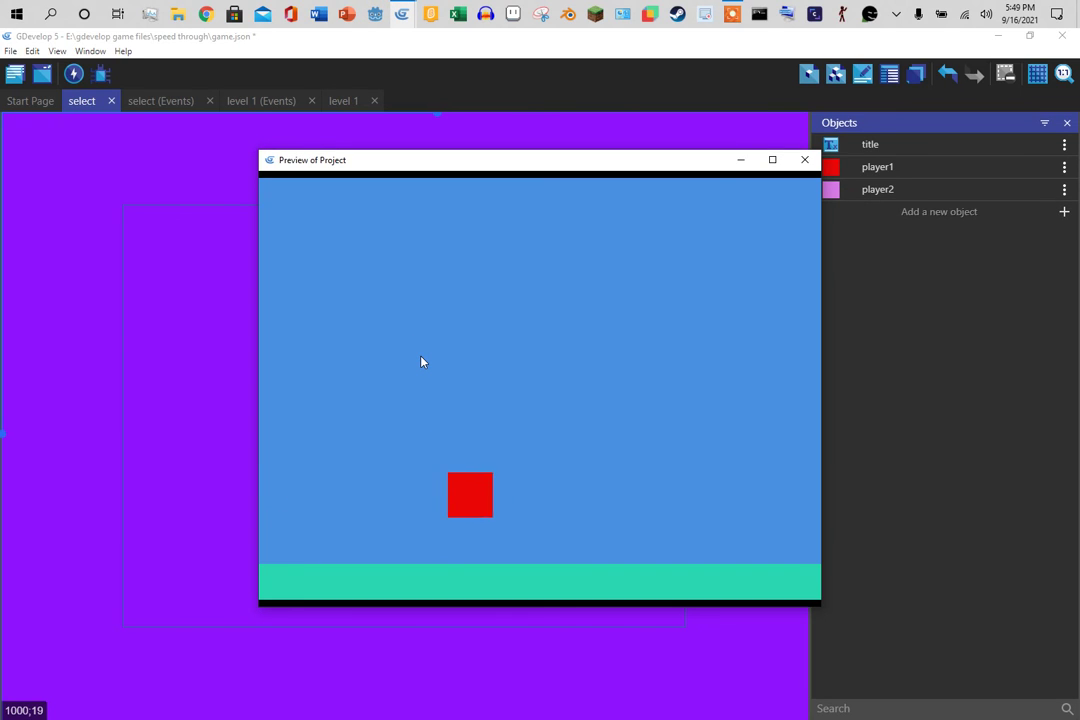
pyautogui.press('space')
pyautogui.press('Left')
pyautogui.press('space')
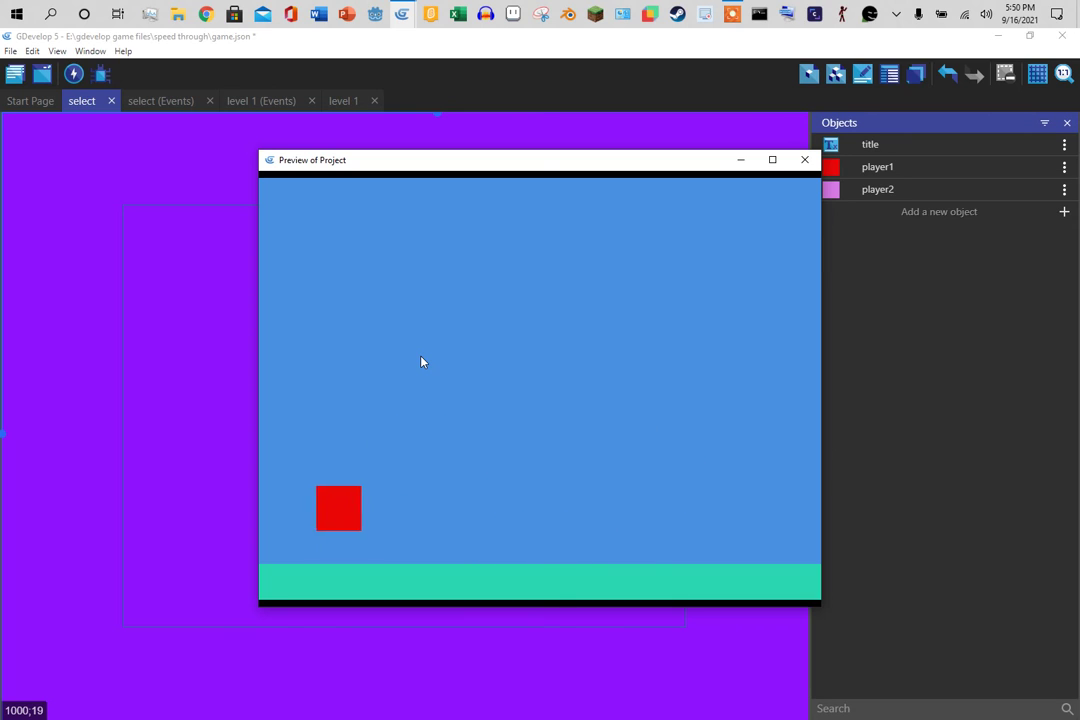
pyautogui.press('Right')
pyautogui.press('space')
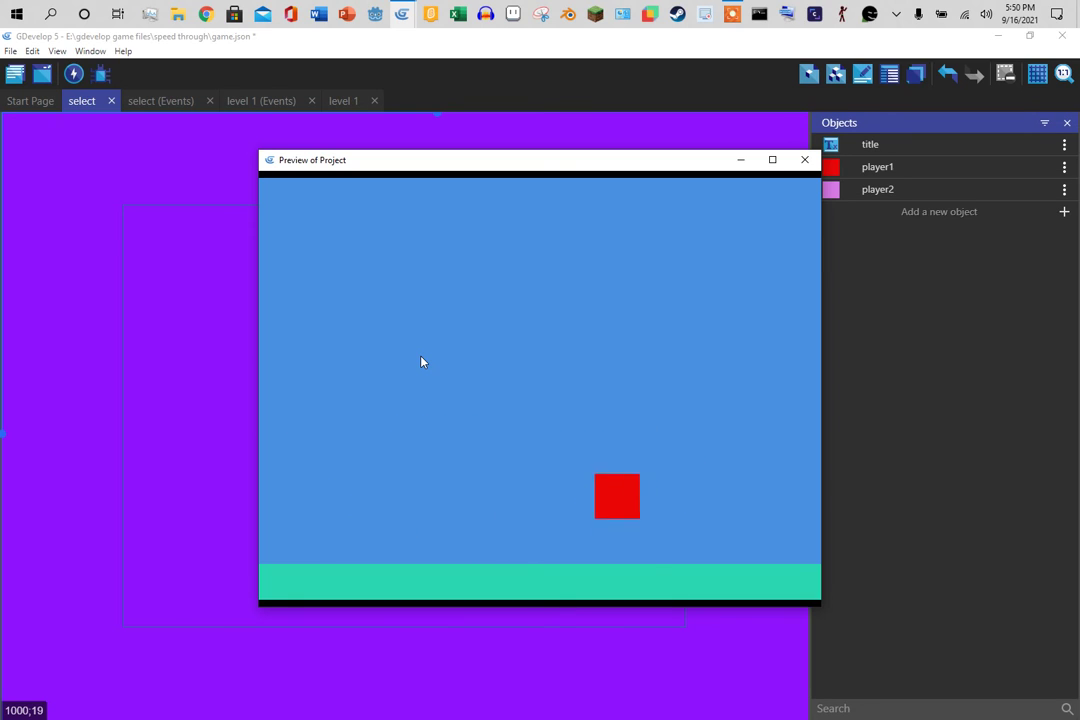
pyautogui.press('space')
pyautogui.press('Left')
pyautogui.press('space')
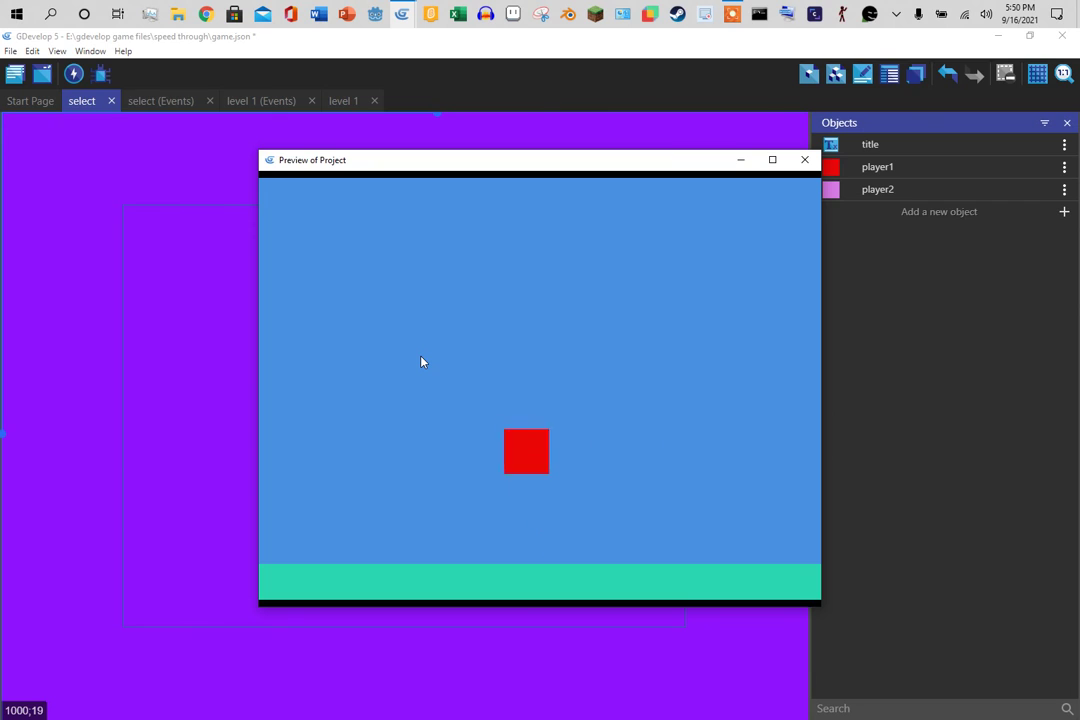
pyautogui.press('space')
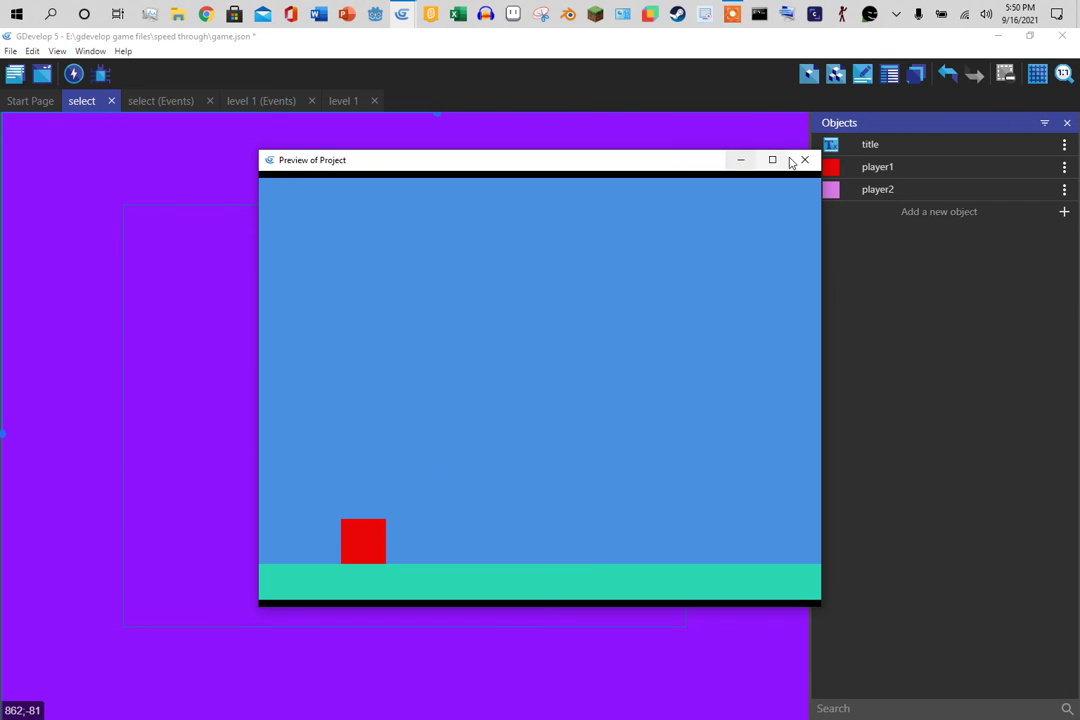
pyautogui.click(804, 160)
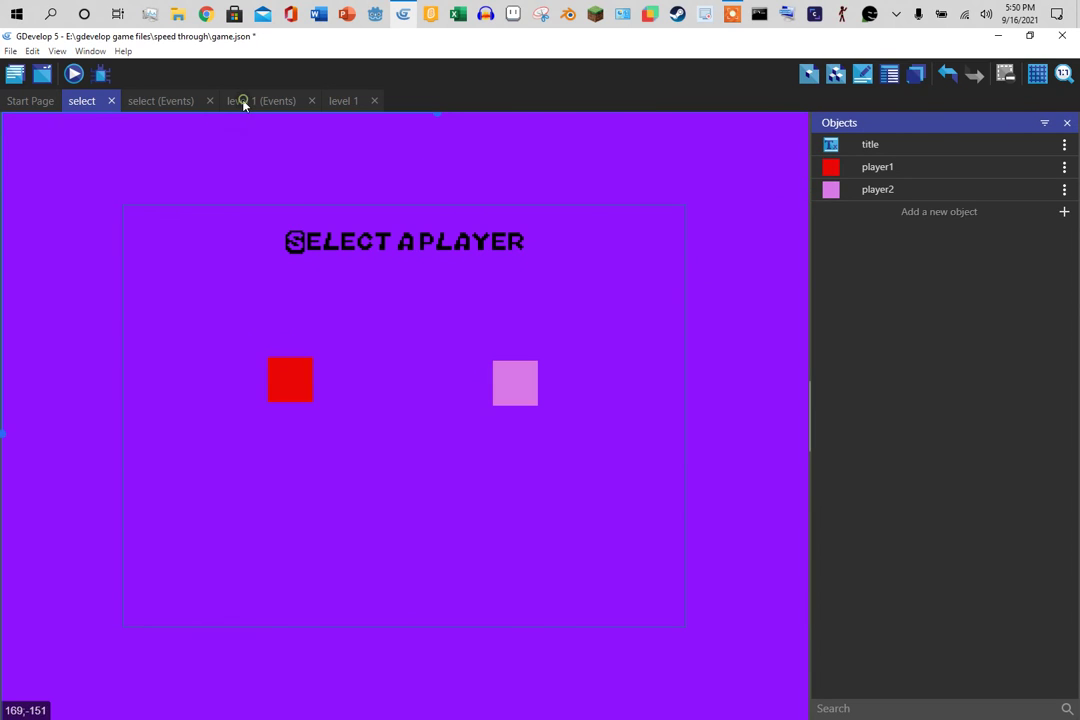
# Place a player1 instance mid-air in level 1 and preview the game, walking right and jumping.
pyautogui.click(243, 101)
pyautogui.click(350, 101)
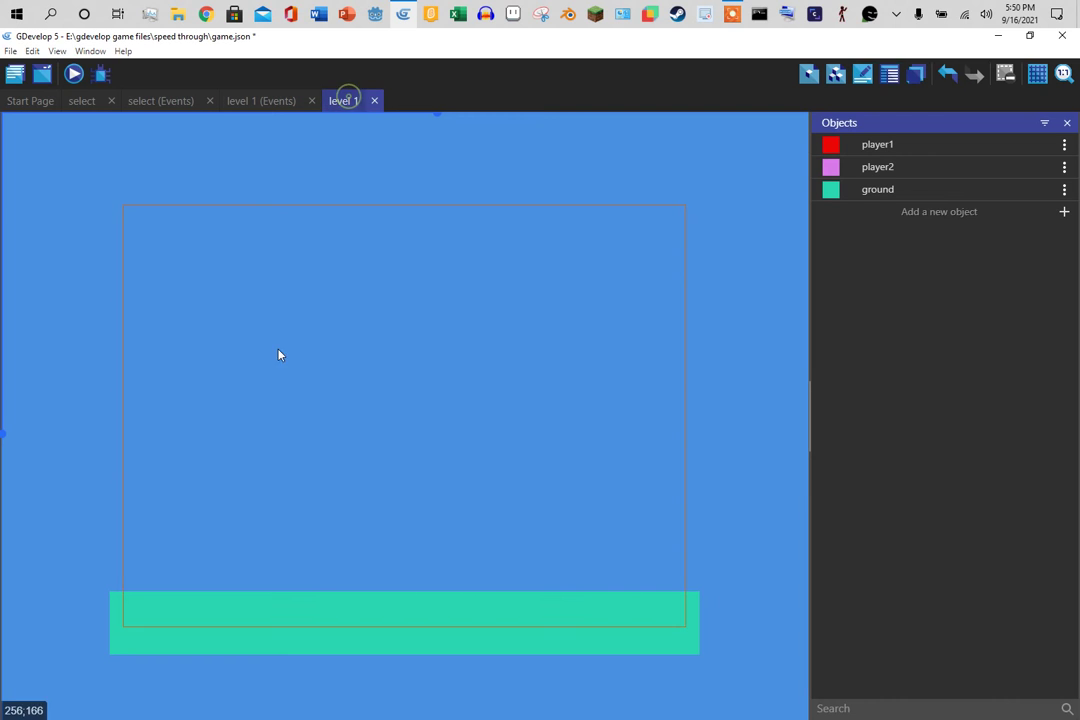
pyautogui.moveTo(875, 144); pyautogui.dragTo(300, 378)
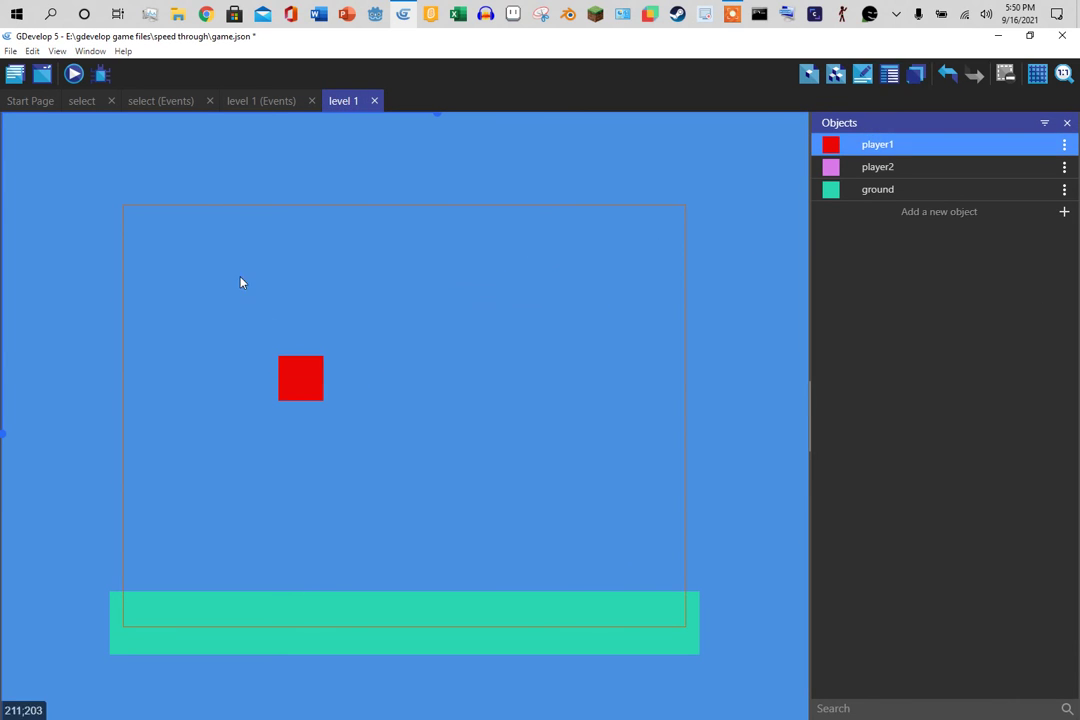
pyautogui.click(73, 74)
pyautogui.moveTo(402, 14)
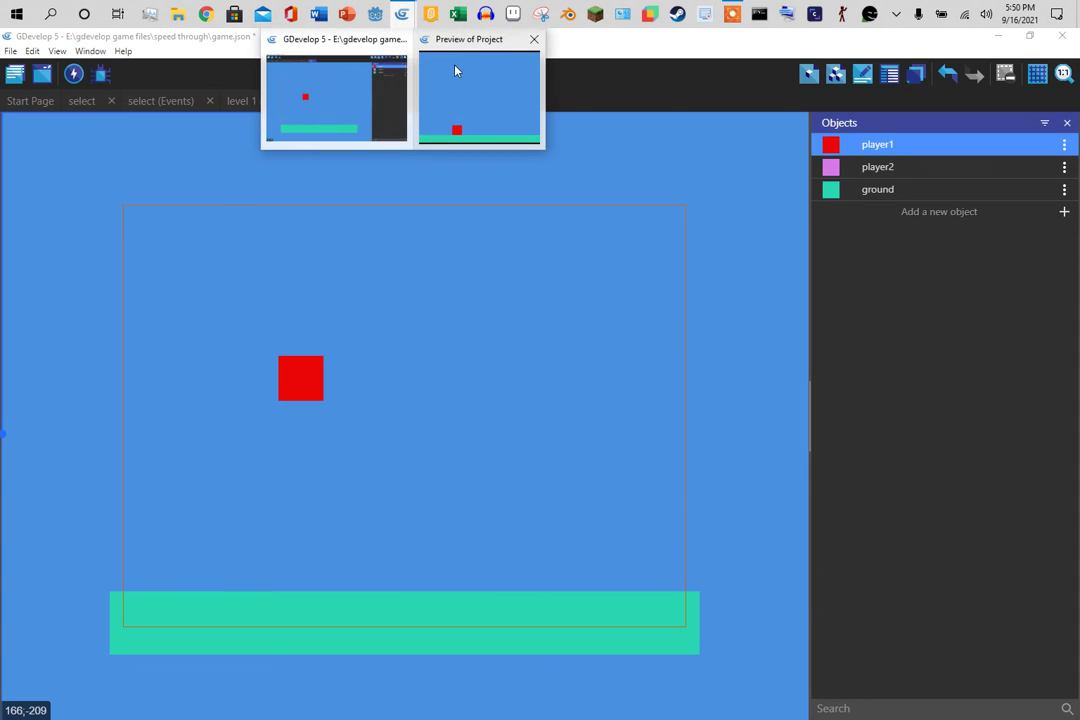
pyautogui.click(456, 67)
pyautogui.press('Right')
pyautogui.press('space')
# Delete the placed player1 square so level 1 holds only the ground.
pyautogui.click(801, 162)
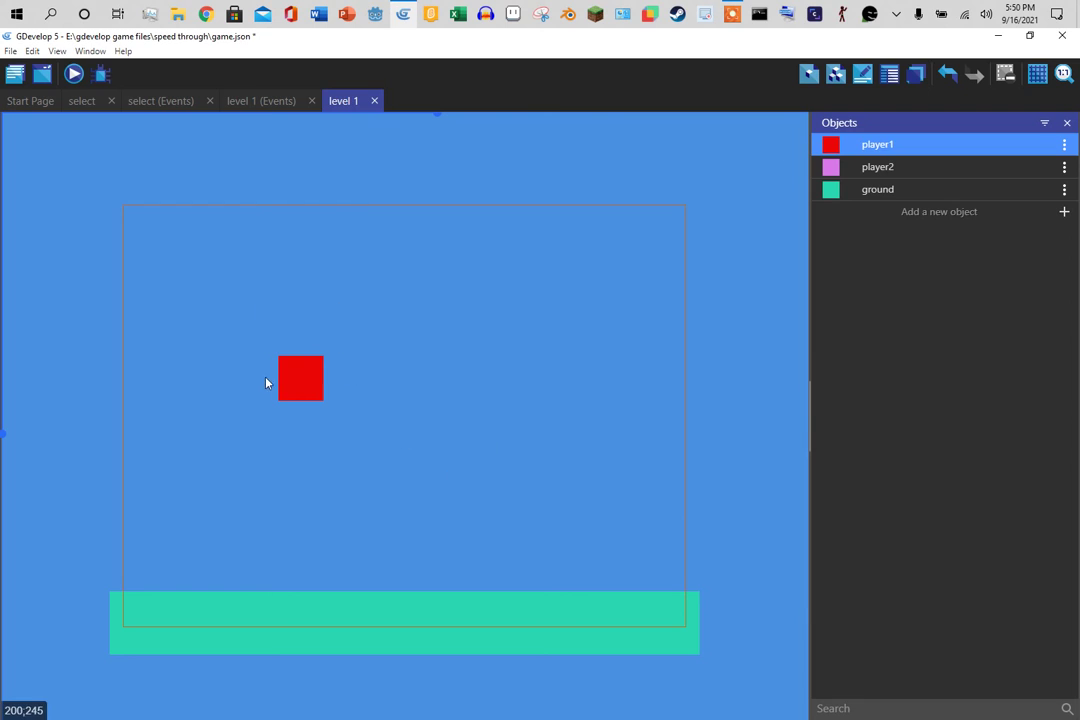
pyautogui.click(318, 388)
pyautogui.press('Delete')
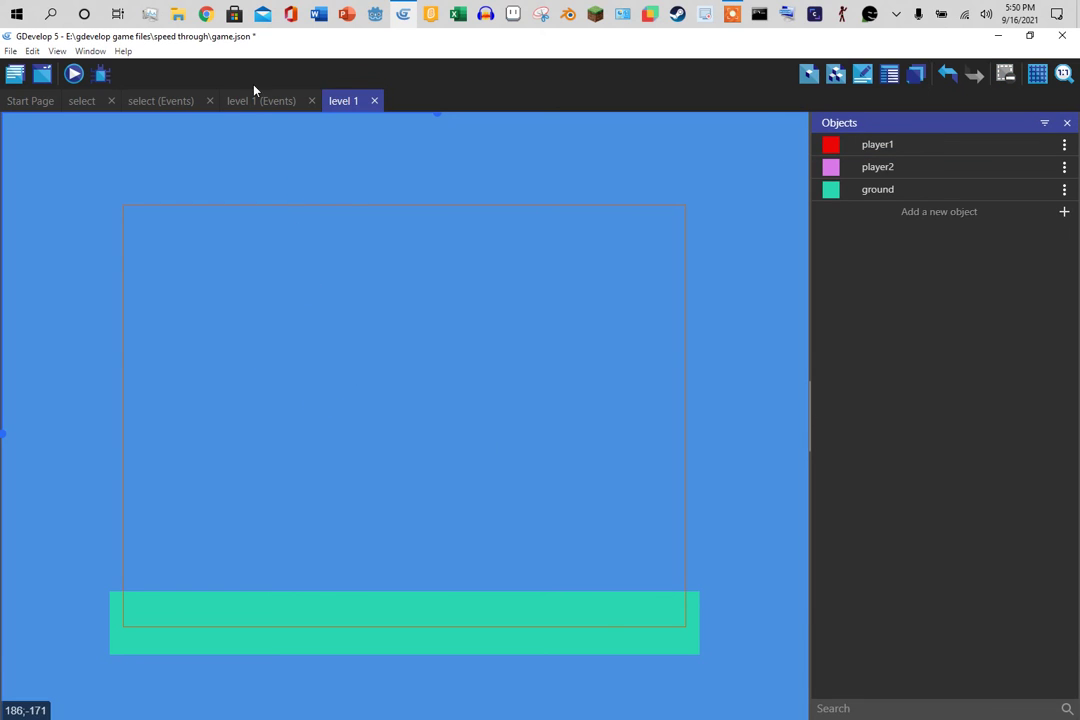
# Add a second level 1 event with the chselect condition copied and set to equal 2.
pyautogui.click(253, 104)
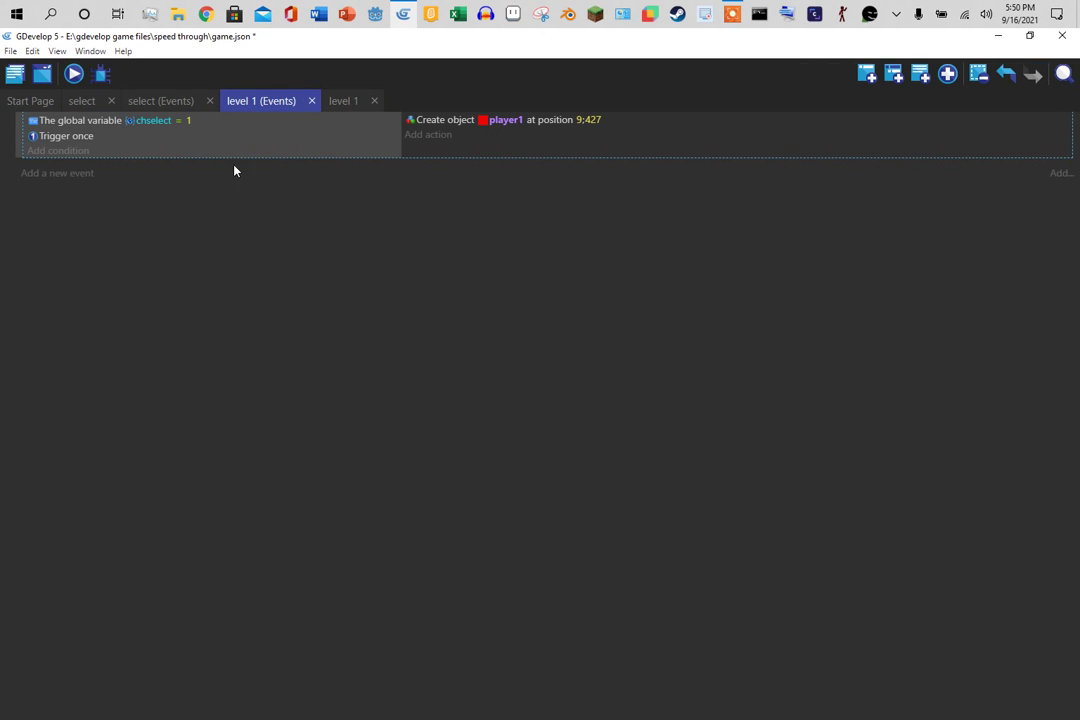
pyautogui.click(79, 182)
pyautogui.click(96, 122)
pyautogui.rightClick(106, 123)
pyautogui.click(135, 135)
pyautogui.click(133, 167)
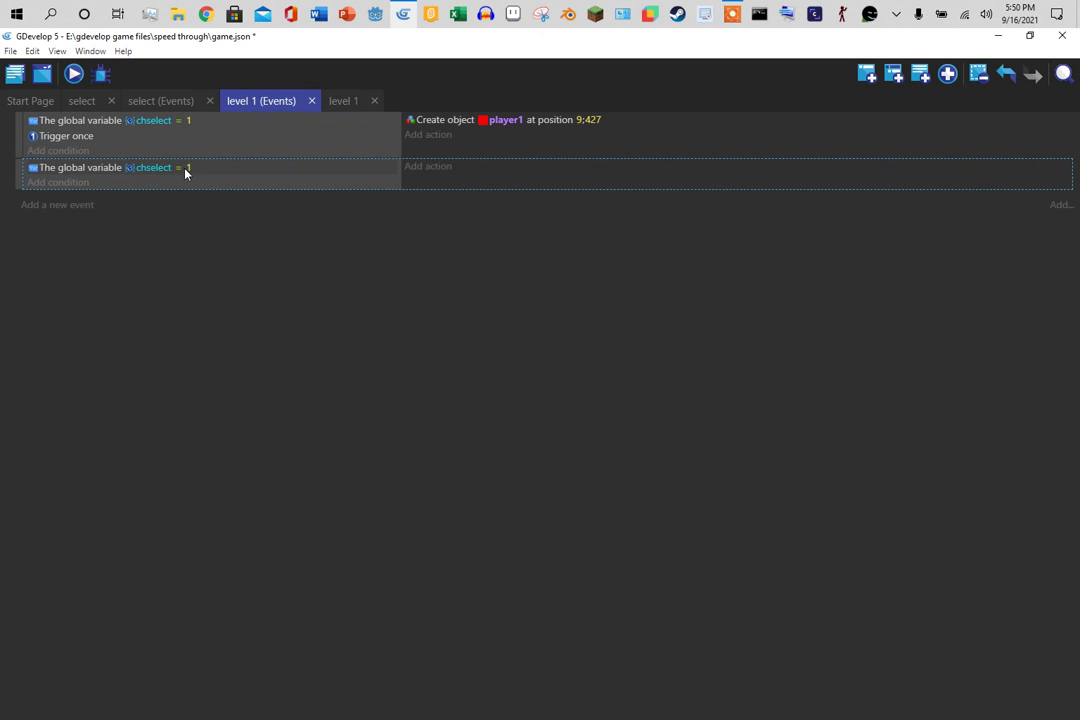
pyautogui.click(186, 168)
pyautogui.write('2')
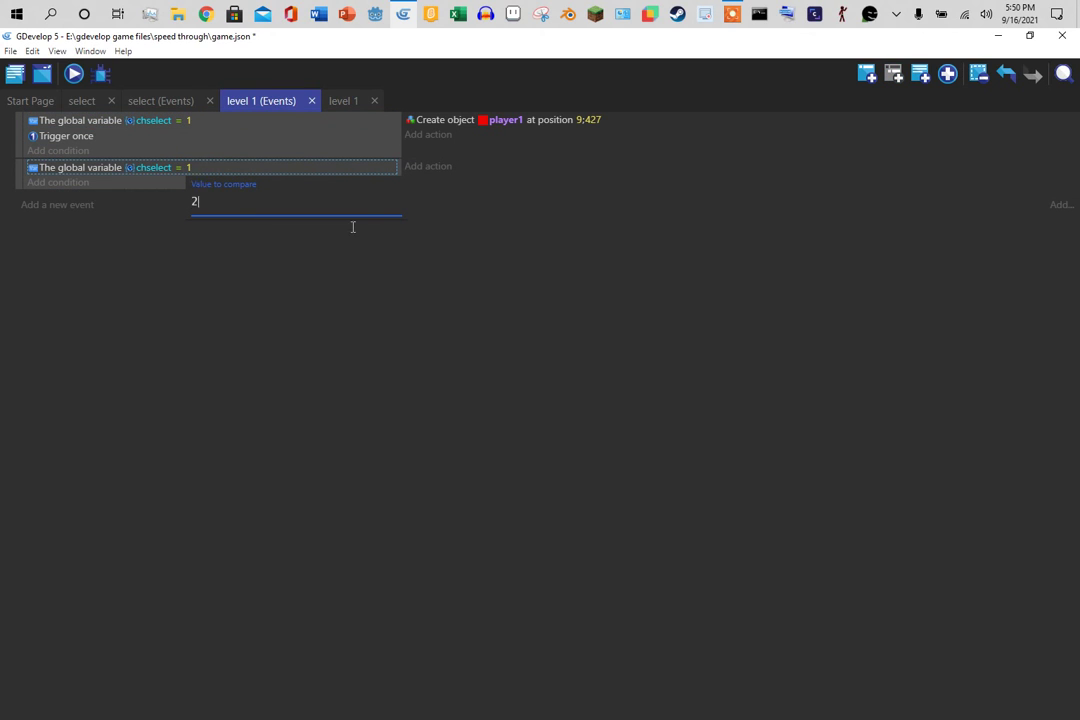
pyautogui.click(698, 315)
# Give the new event a copied Create object action that creates player2 instead of player1.
pyautogui.rightClick(471, 122)
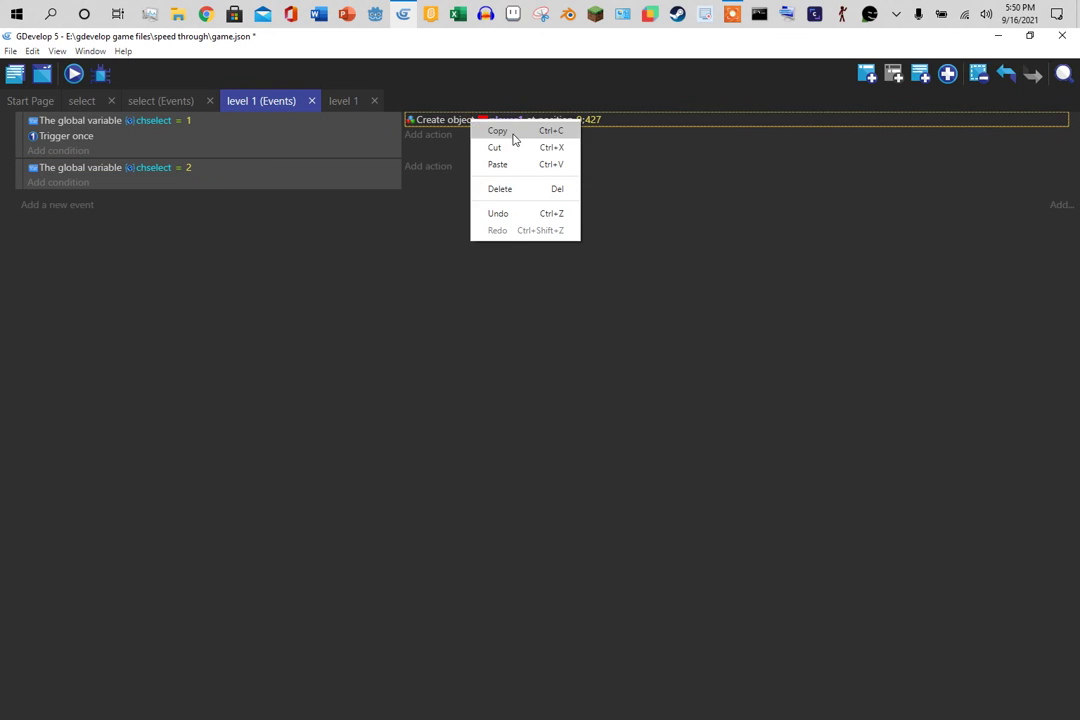
pyautogui.click(510, 134)
pyautogui.click(477, 167)
pyautogui.click(514, 167)
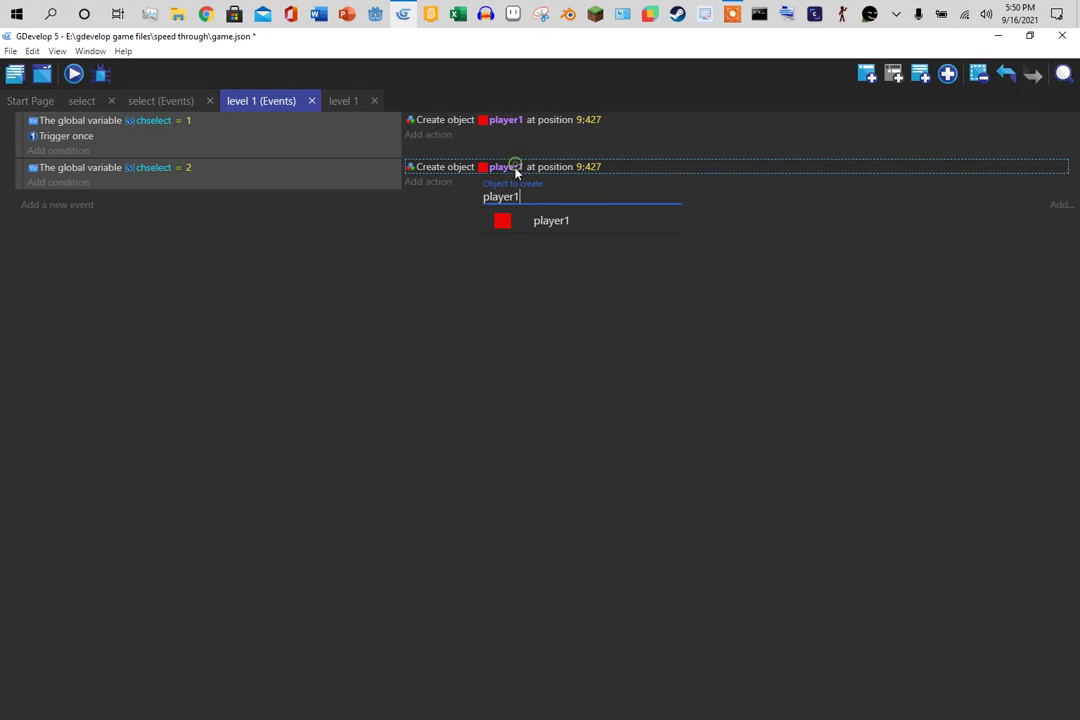
pyautogui.press('BackSpace')
pyautogui.write('2')
pyautogui.click(566, 225)
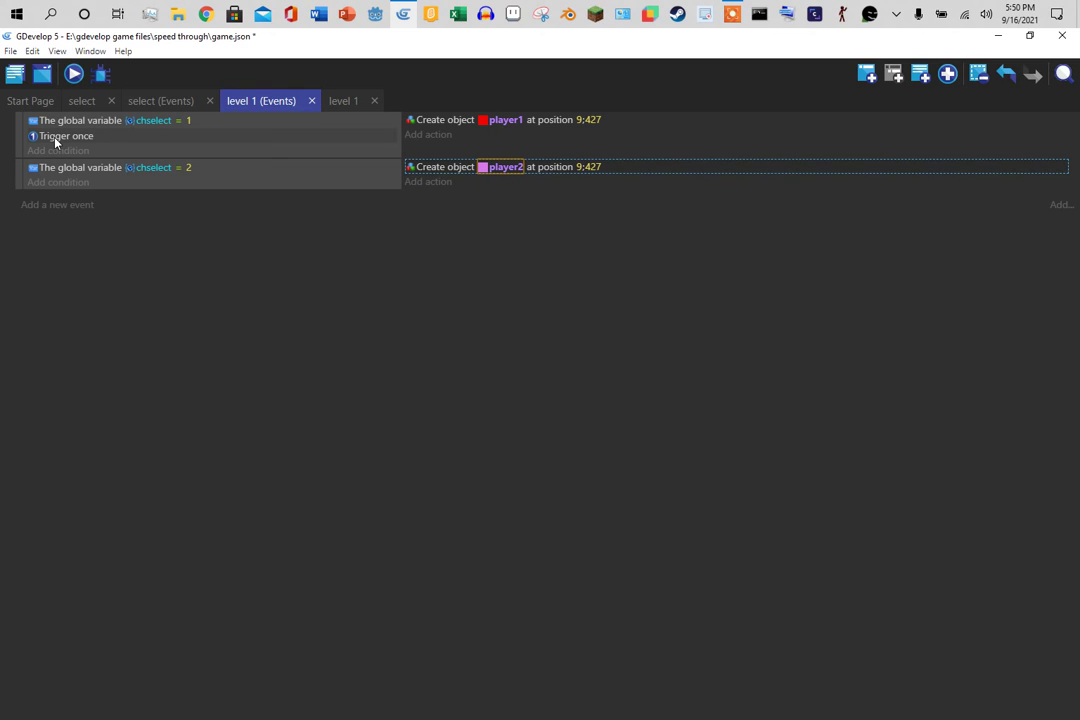
# Copy the Trigger once condition into the second event.
pyautogui.click(55, 140)
pyautogui.rightClick(55, 143)
pyautogui.click(80, 150)
pyautogui.click(130, 182)
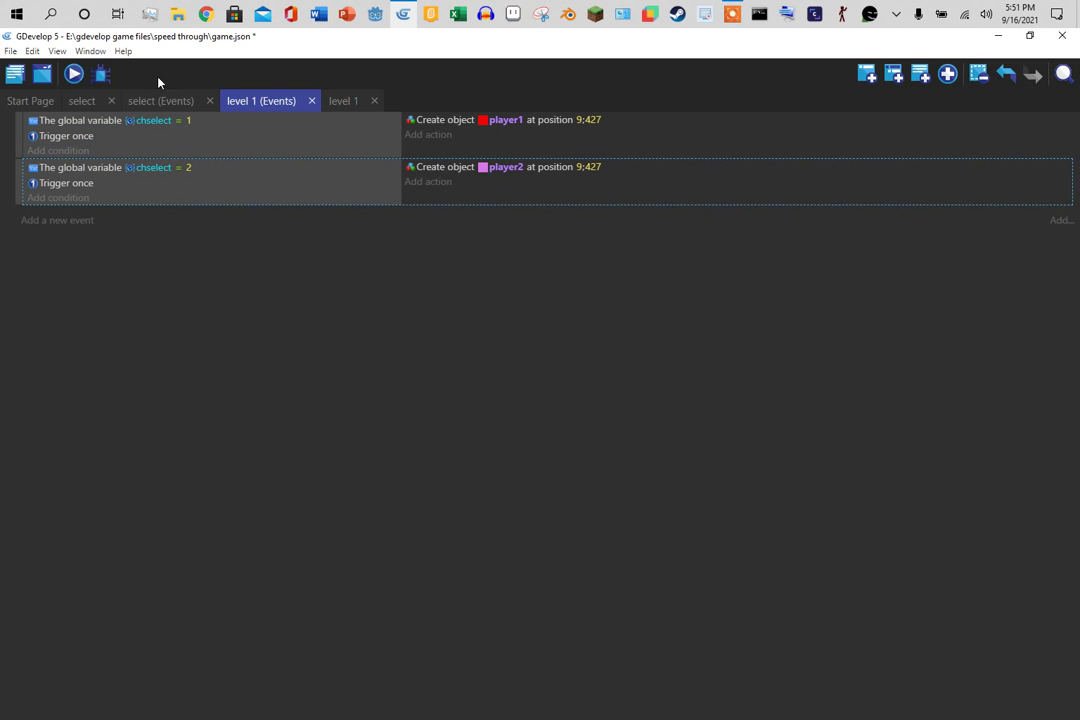
pyautogui.click(85, 101)
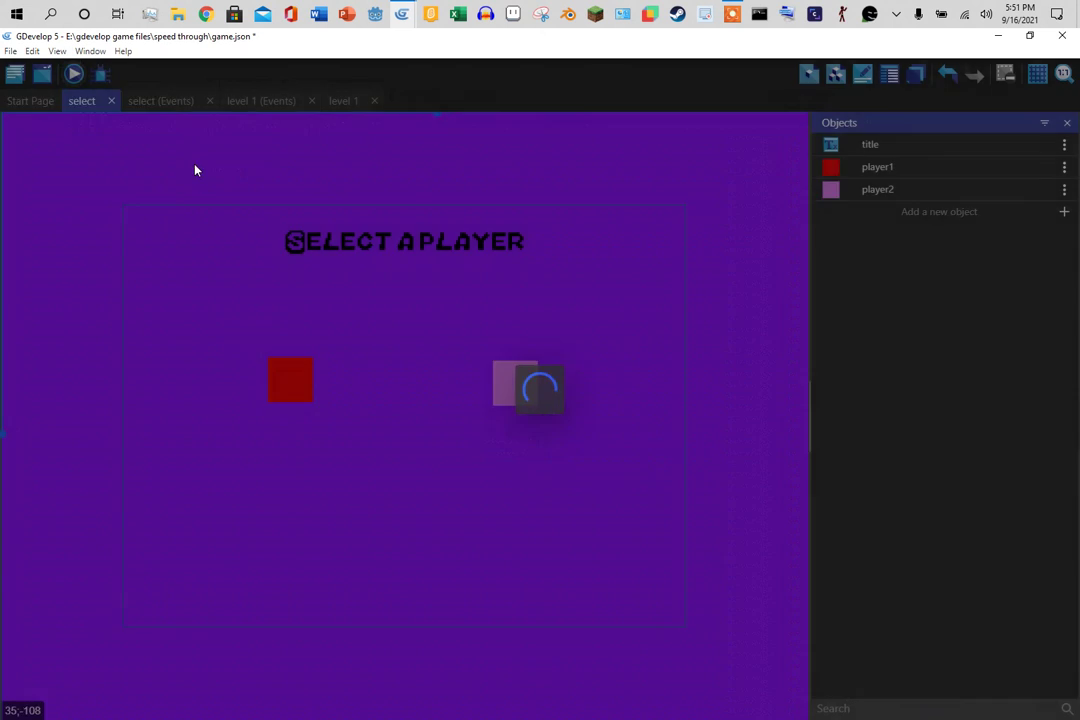
pyautogui.moveTo(402, 13)
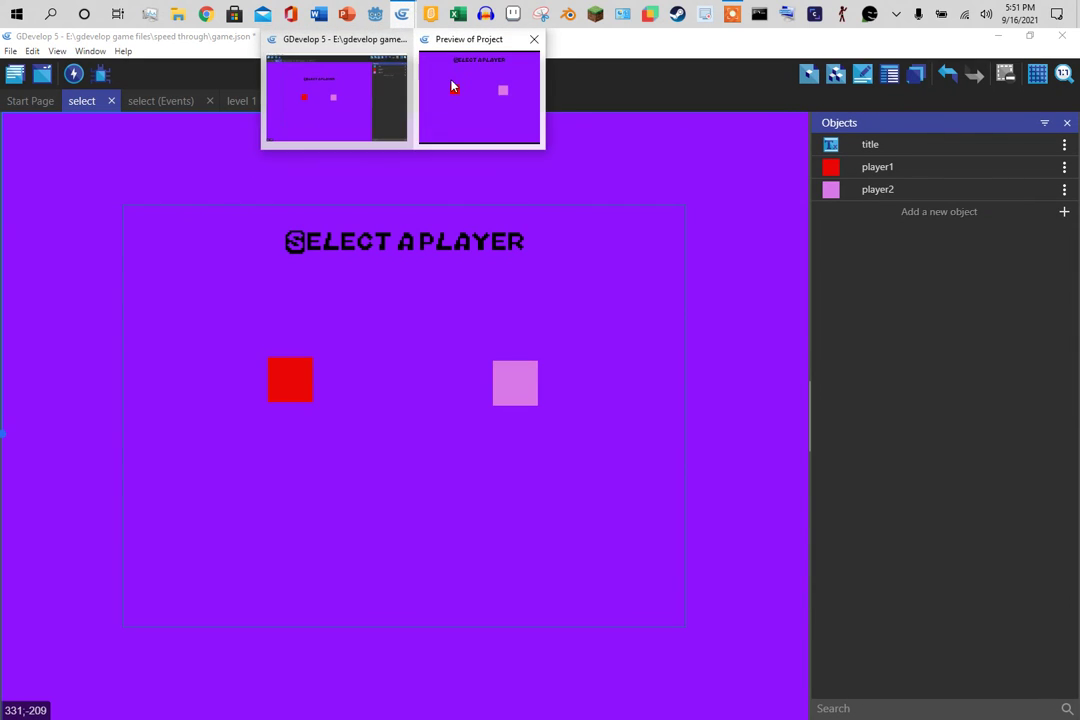
pyautogui.click(448, 82)
pyautogui.moveTo(569, 162); pyautogui.dragTo(569, 5)
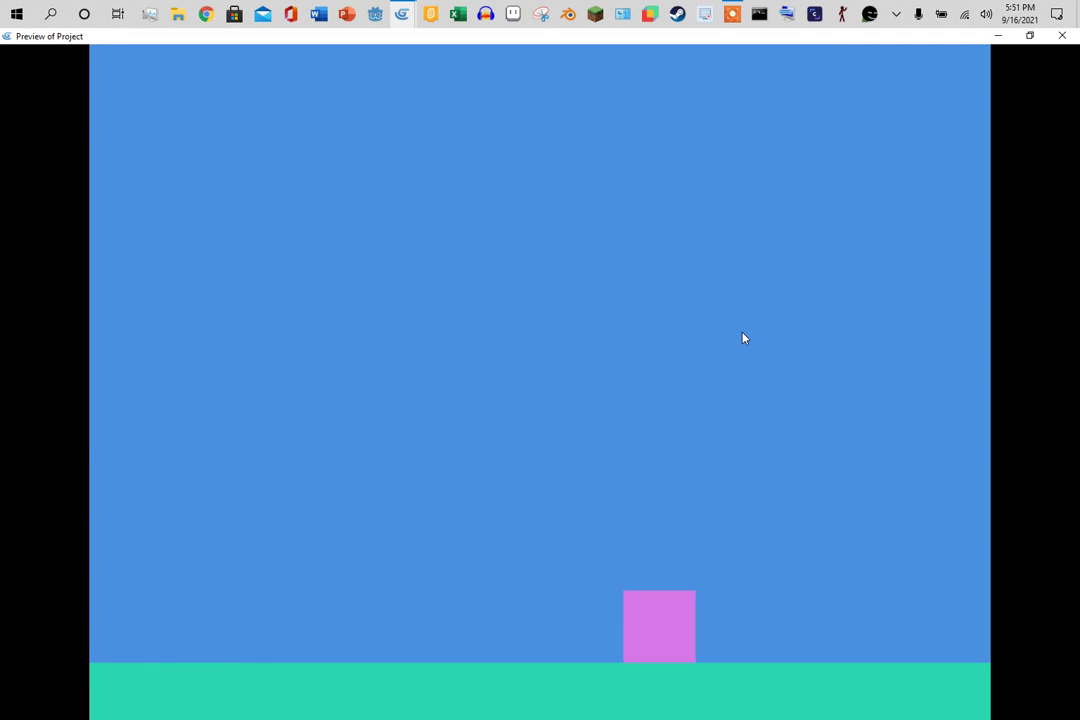
pyautogui.press('Up')
pyautogui.press('Left')
pyautogui.press('Up')
pyautogui.press('Up')
pyautogui.press('Right')
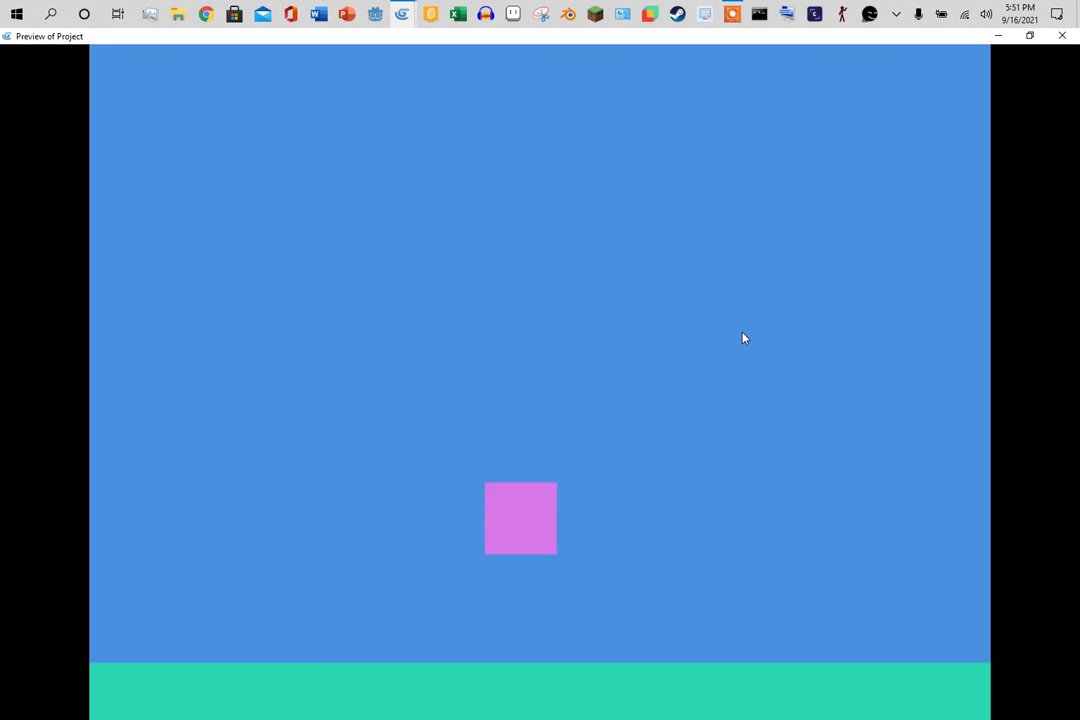
pyautogui.click(1063, 36)
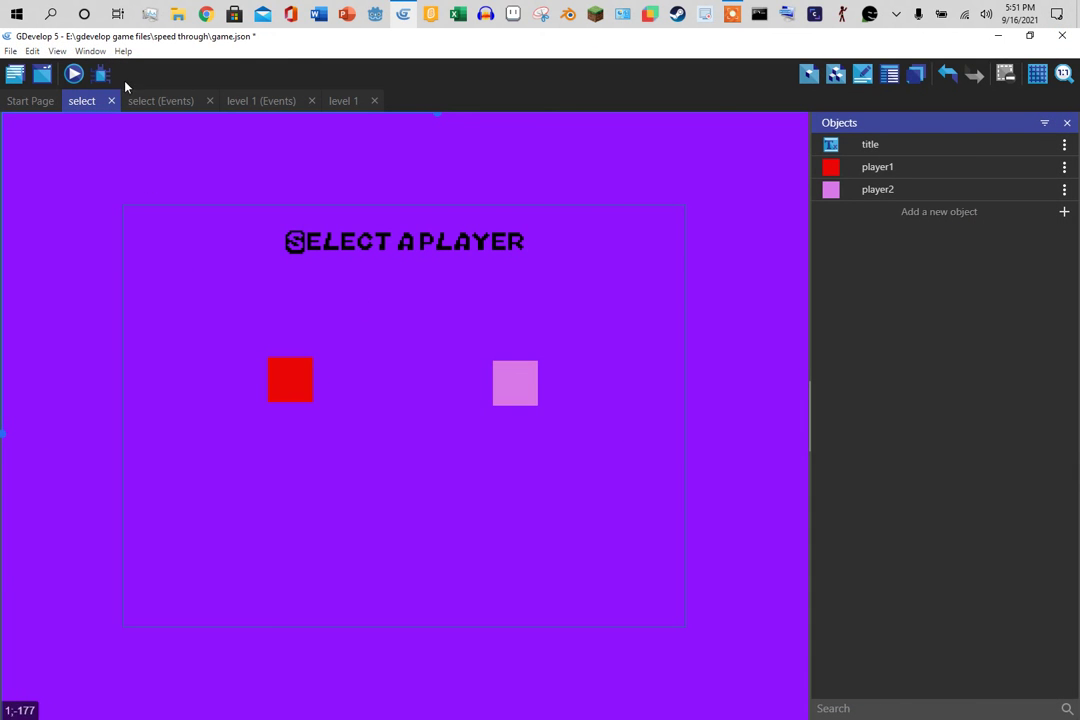
# Duplicate the level 1 scene in the project manager, then switch to the select scene's events.
pyautogui.click(15, 72)
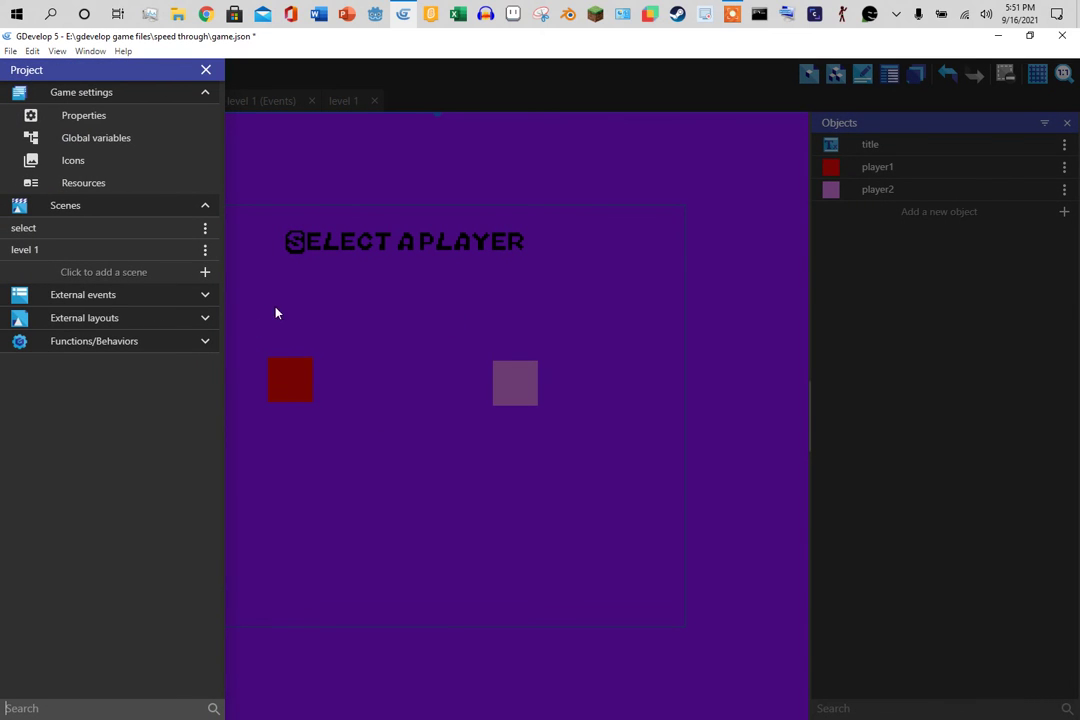
pyautogui.click(205, 249)
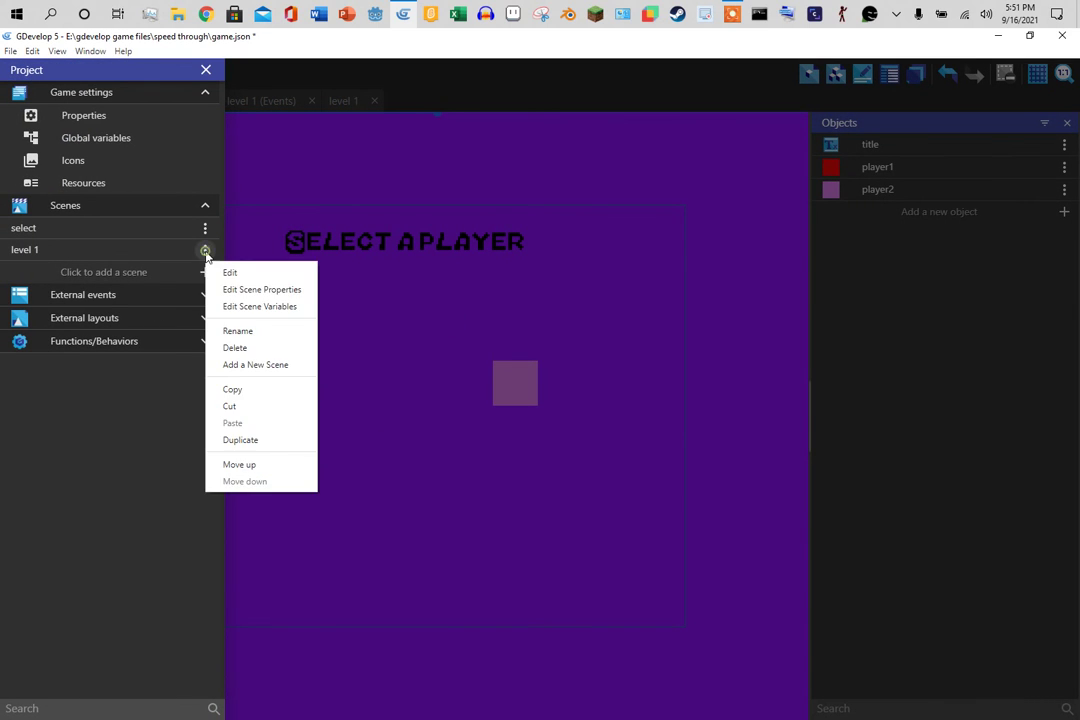
pyautogui.click(258, 440)
pyautogui.click(451, 376)
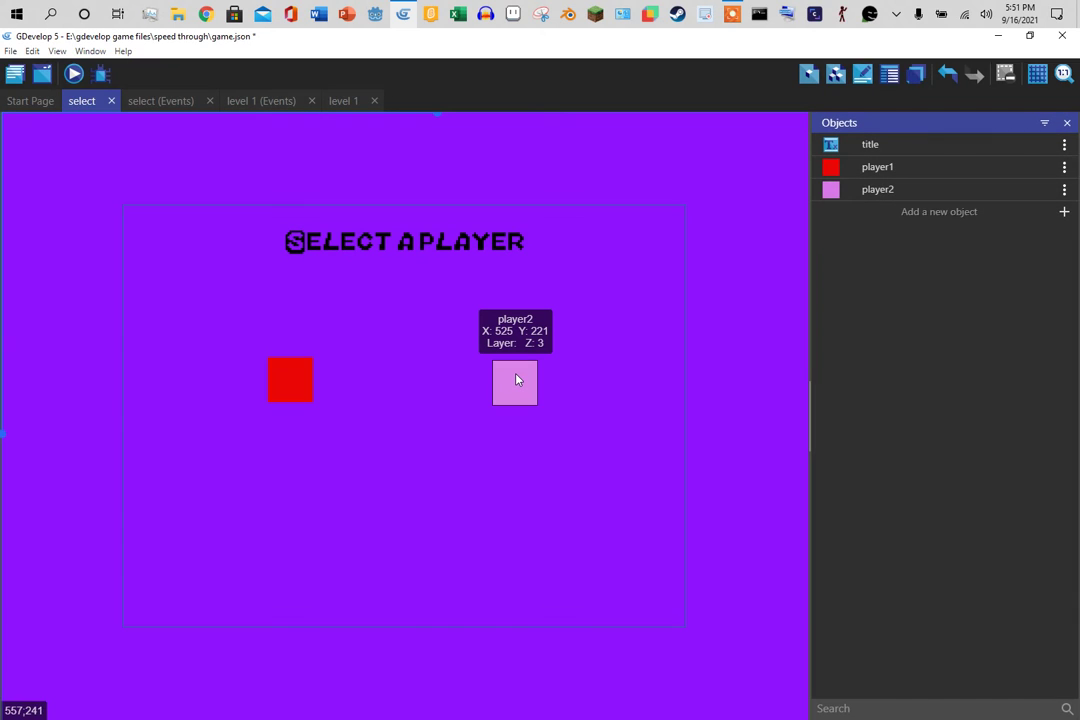
pyautogui.click(517, 379)
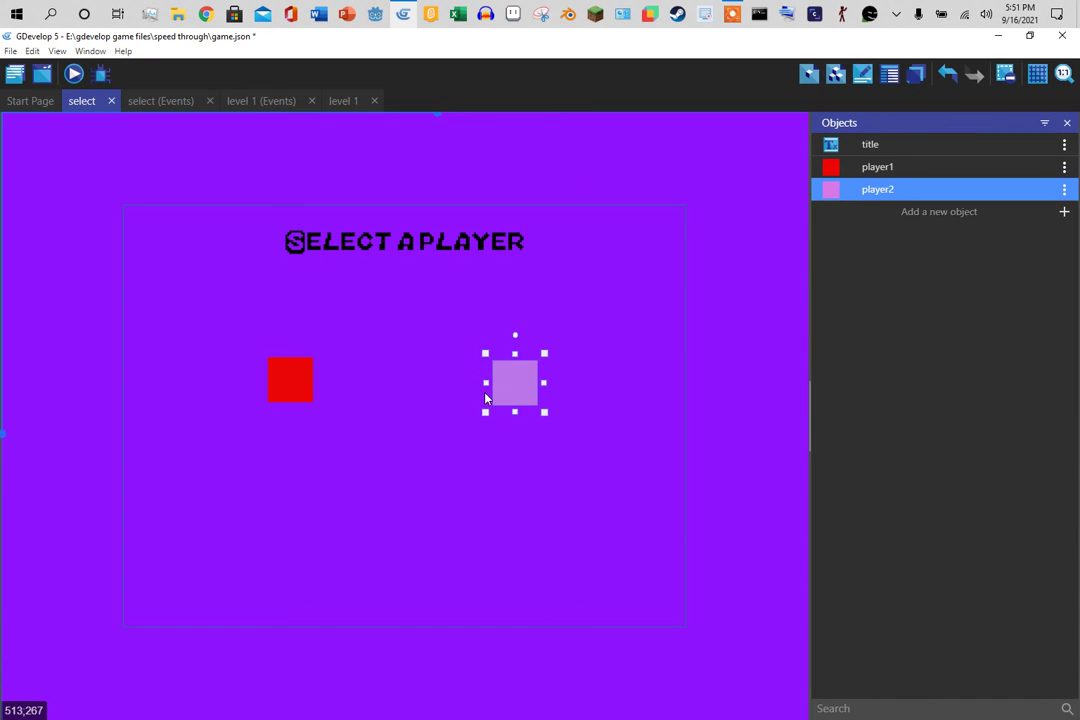
pyautogui.click(155, 101)
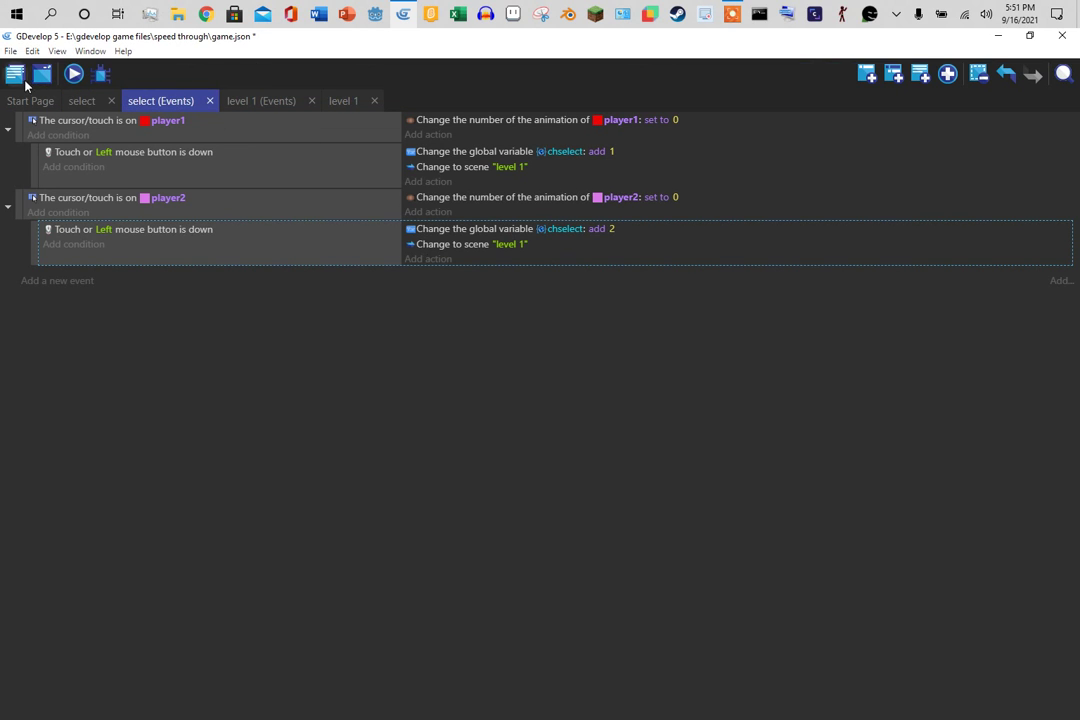
# Review the global variables, then delete the stray level 12 scene.
pyautogui.click(22, 79)
pyautogui.click(70, 140)
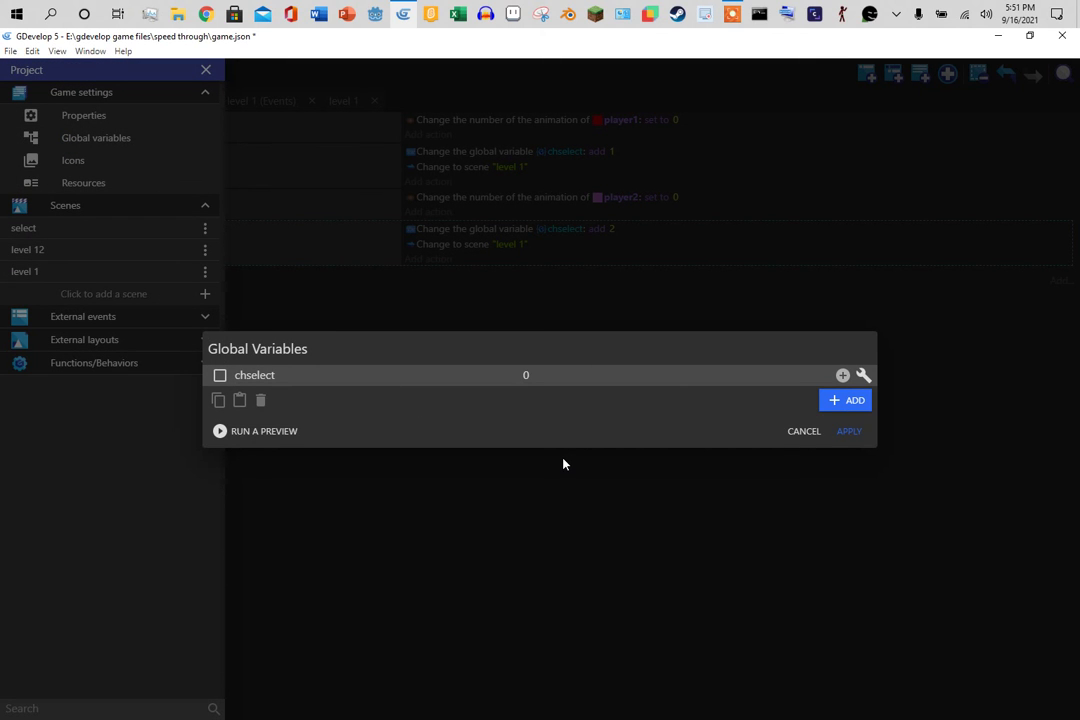
pyautogui.click(854, 438)
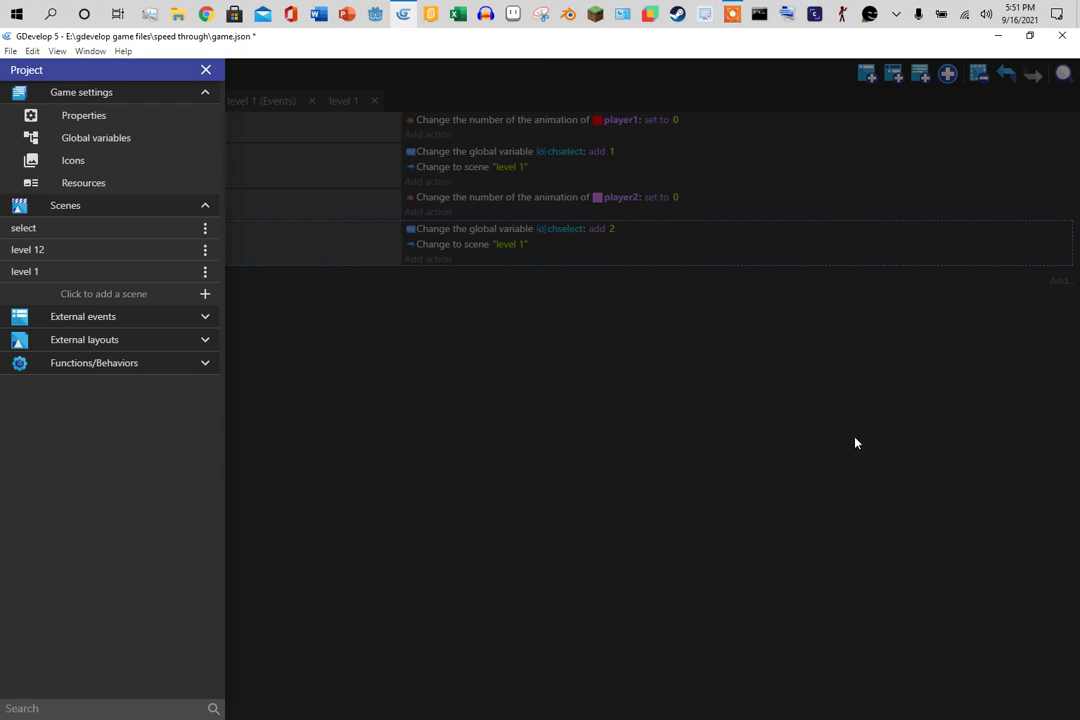
pyautogui.click(205, 271)
pyautogui.click(250, 347)
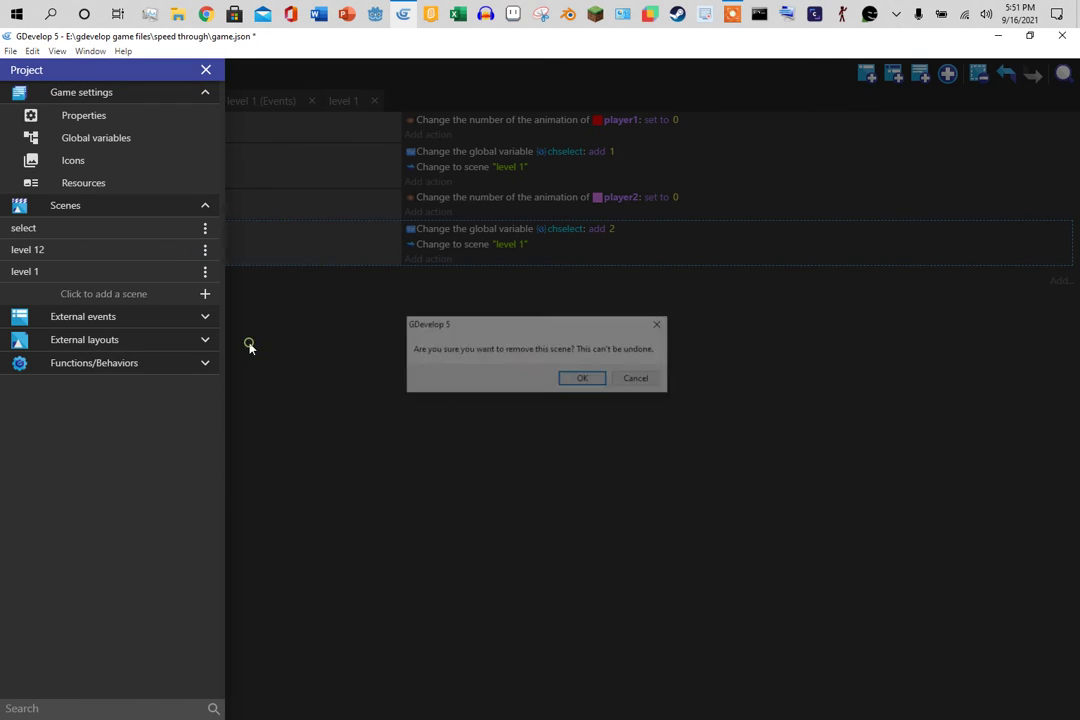
pyautogui.click(580, 380)
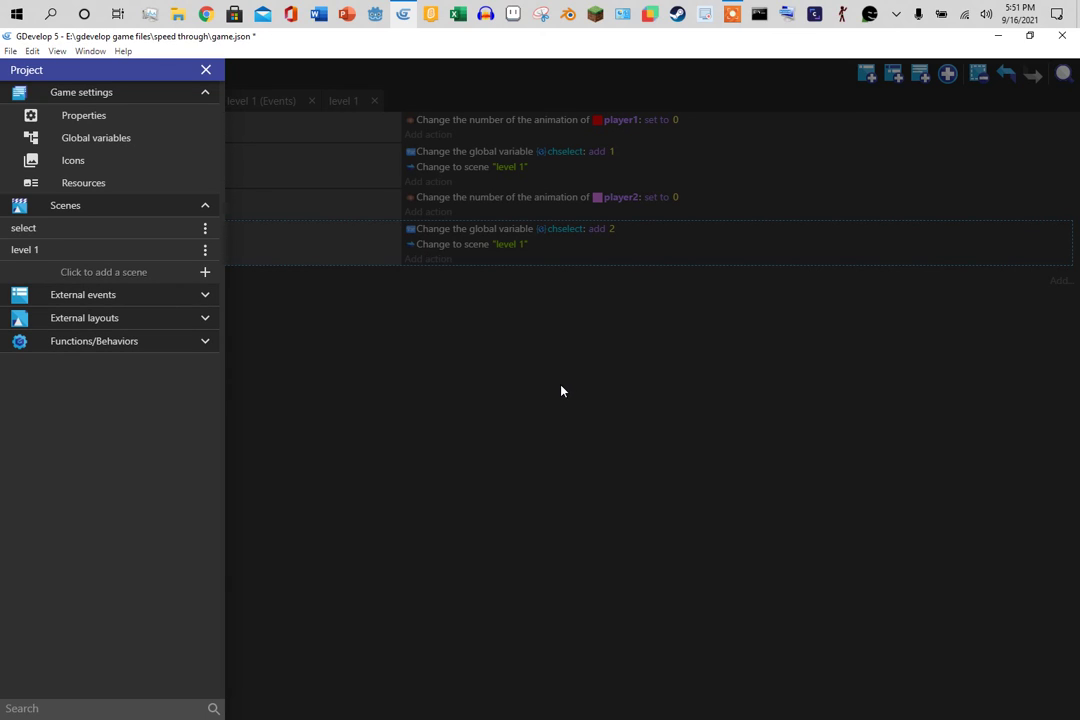
pyautogui.click(345, 352)
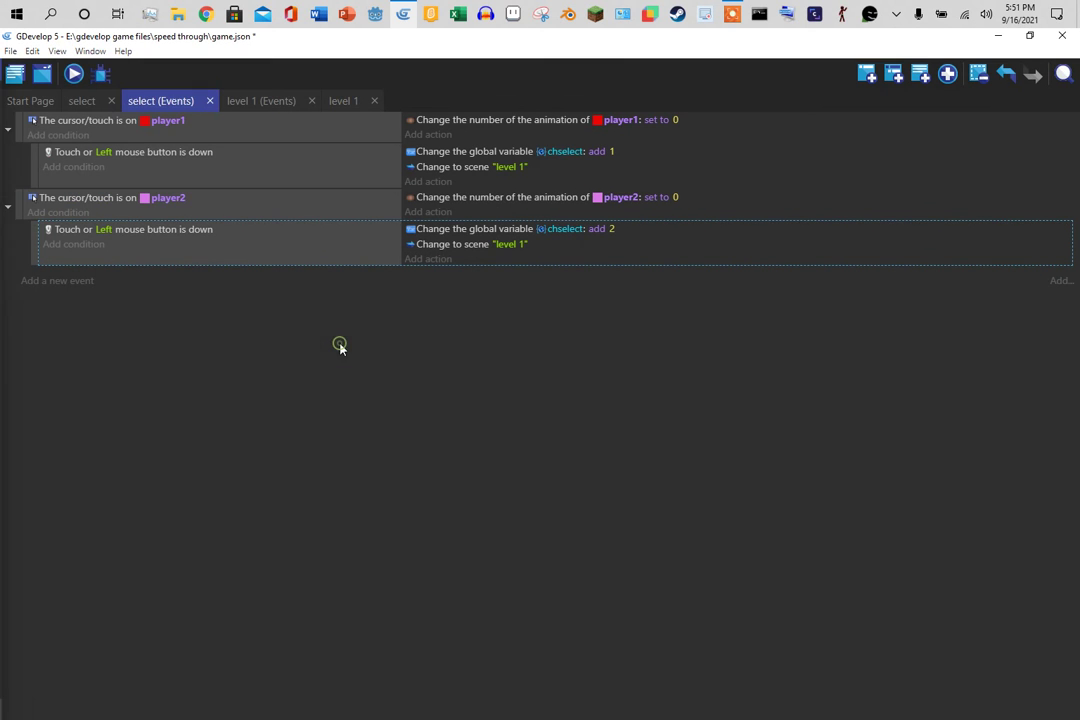
pyautogui.click(70, 75)
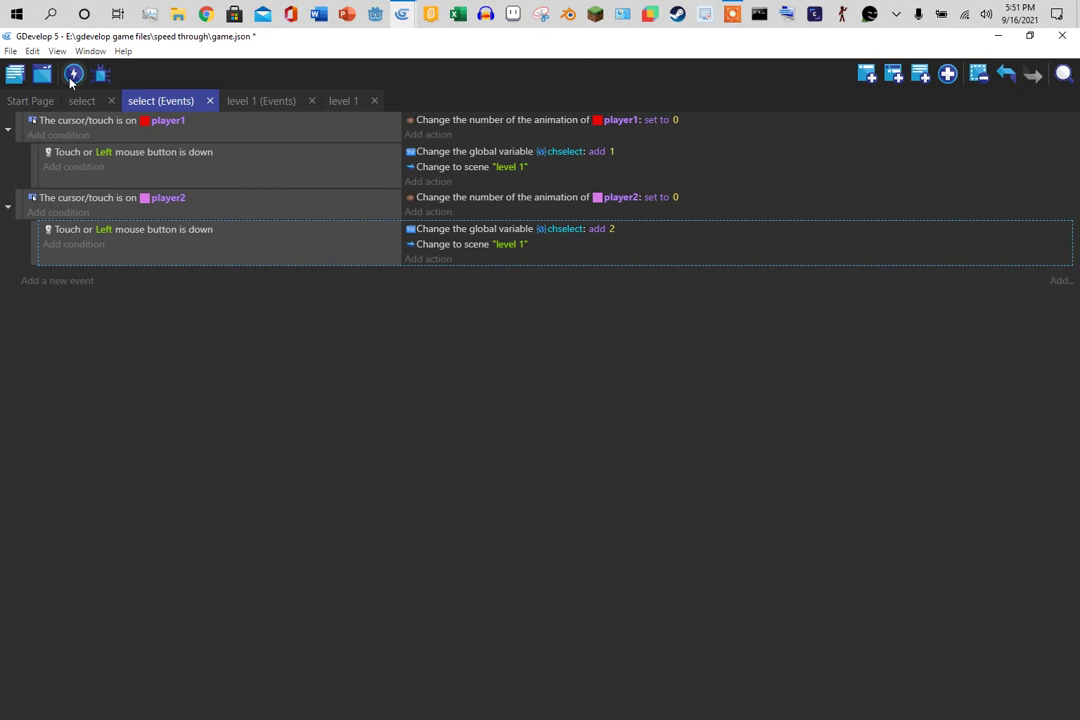
pyautogui.moveTo(403, 13)
pyautogui.click(436, 74)
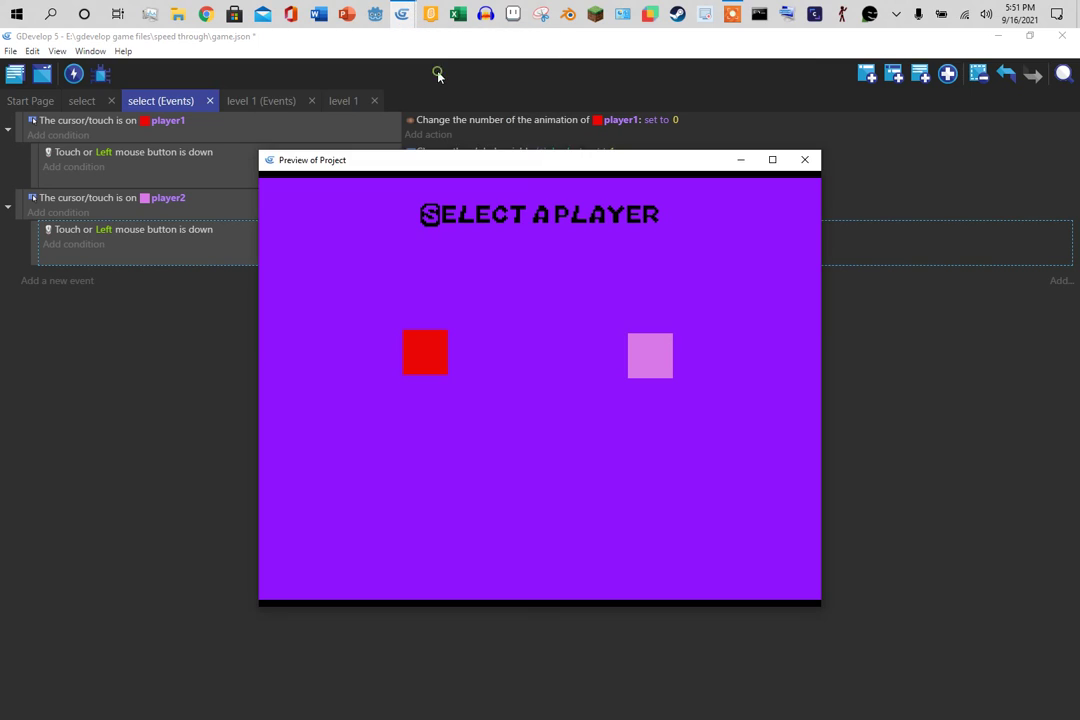
pyautogui.moveTo(566, 160); pyautogui.dragTo(490, 2)
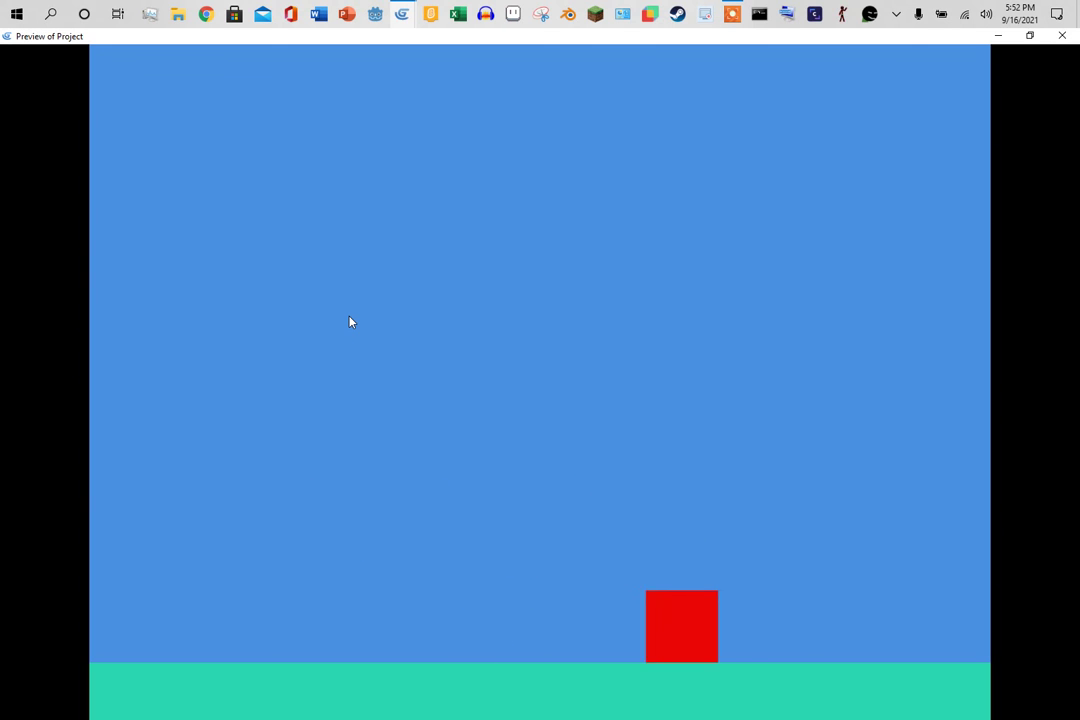
pyautogui.press('Up')
pyautogui.press('Left')
pyautogui.press('Up')
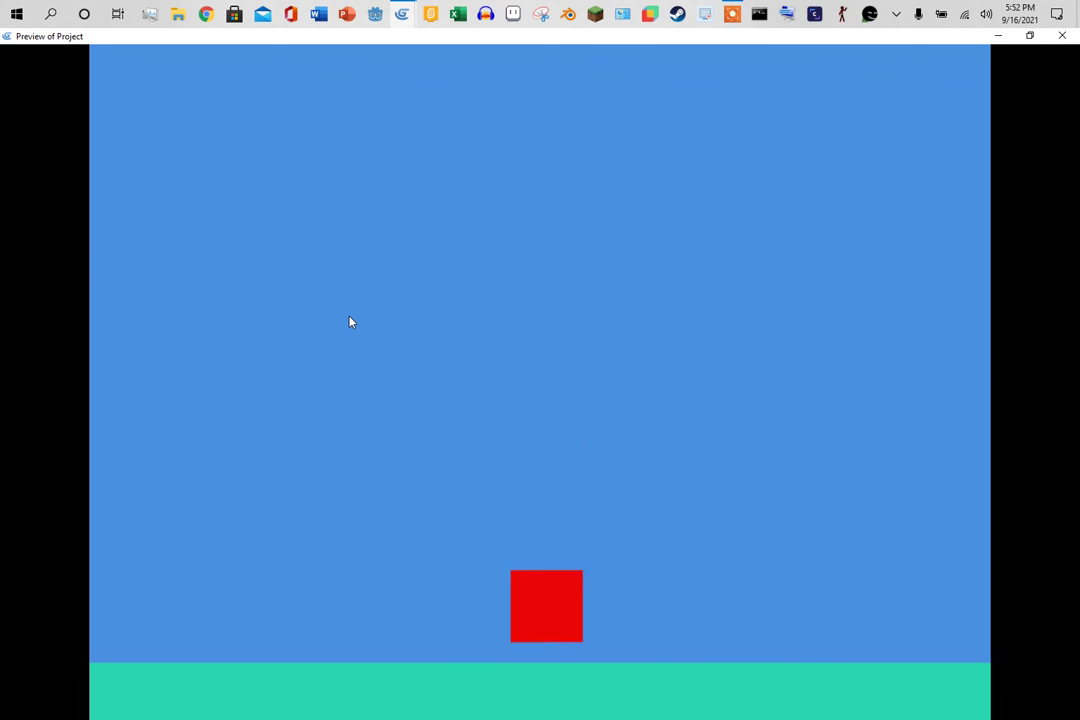
pyautogui.press('Up')
pyautogui.click(1062, 35)
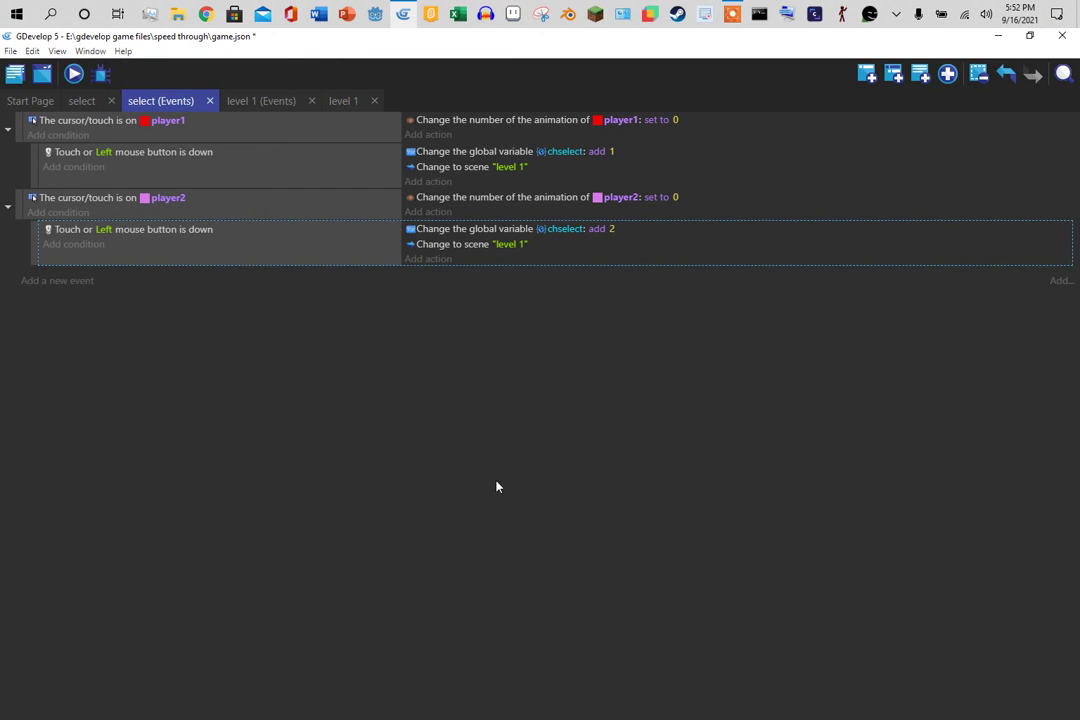